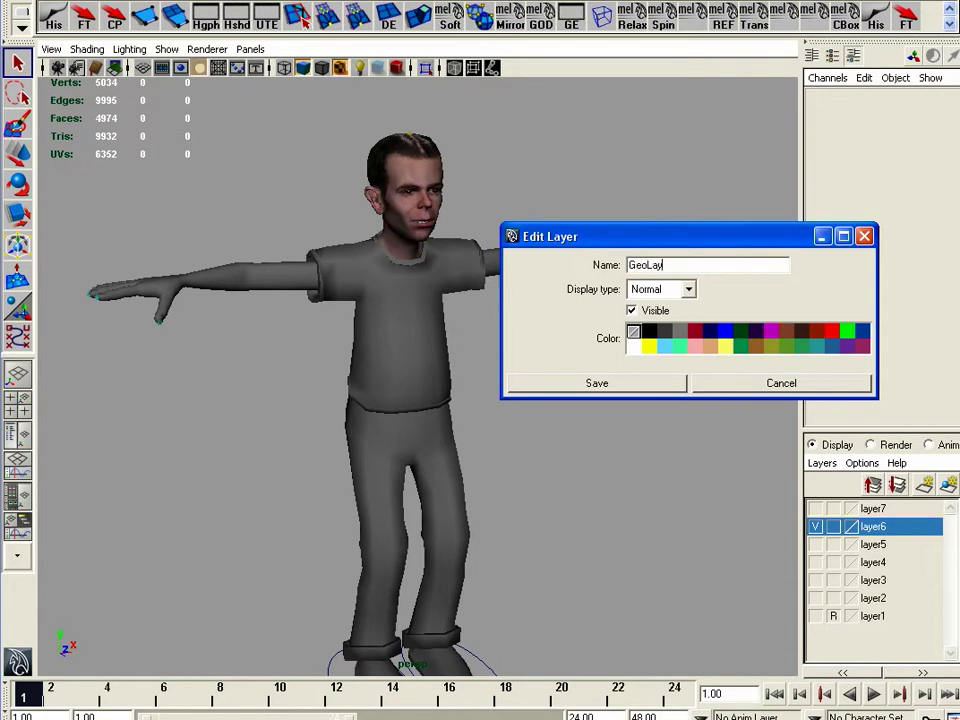
# Rename the layer as GeoLayer and hide it
pyautogui.press('Return')
pyautogui.click(624, 388)
pyautogui.keyDown('alt'); pyautogui.moveTo(624, 390); pyautogui.dragTo(576, 414); pyautogui.keyUp('alt')
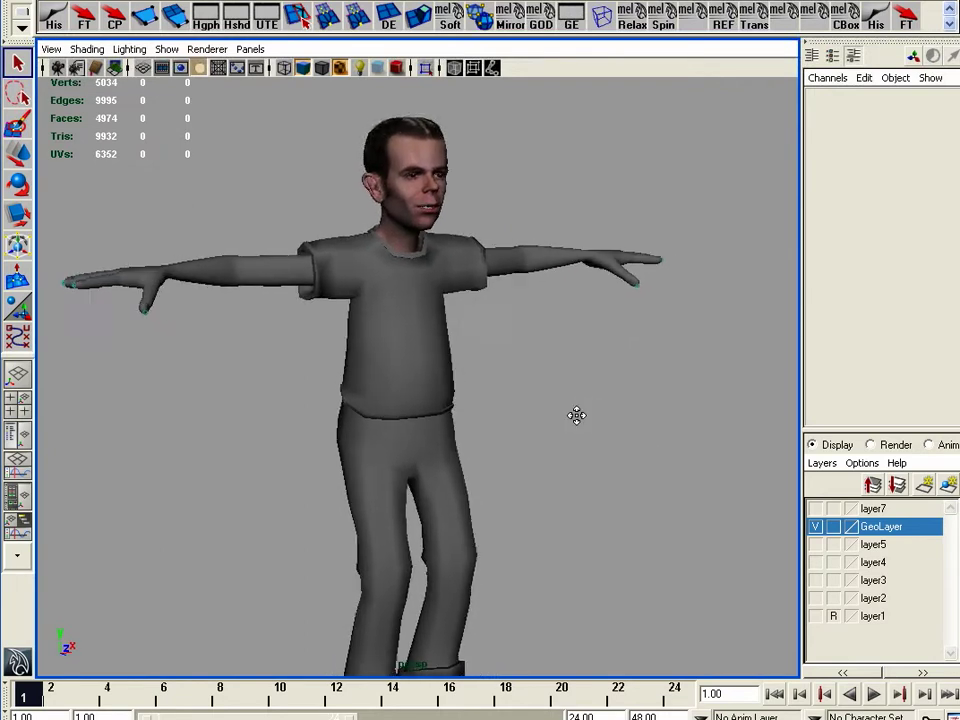
pyautogui.click(816, 526)
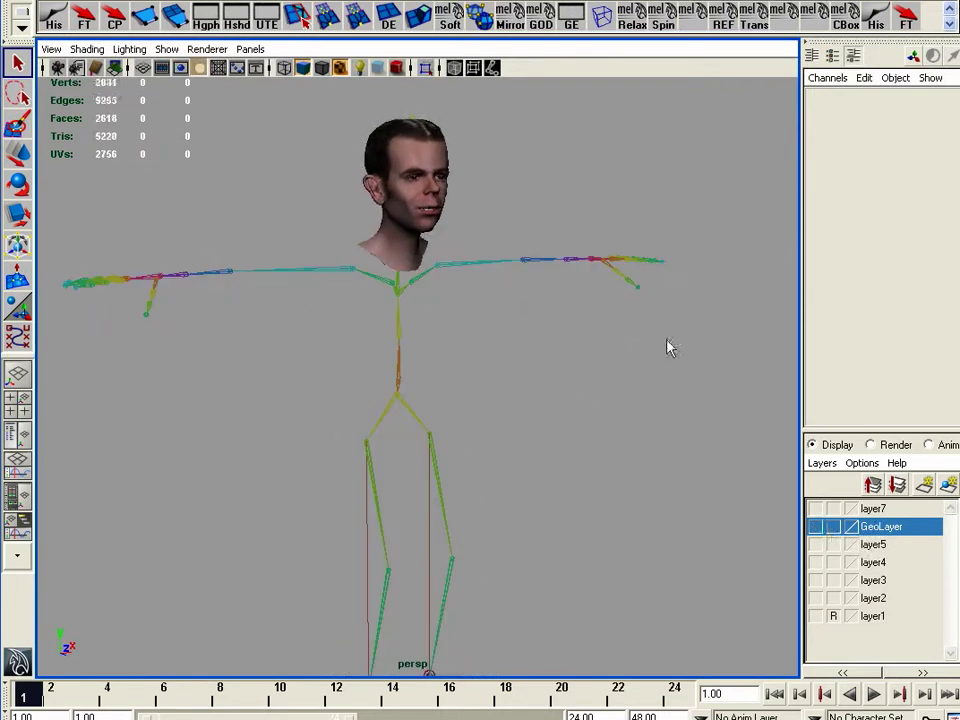
# Select the whole head group and add it to GeoLayer
pyautogui.click(428, 257)
pyautogui.press('Up')
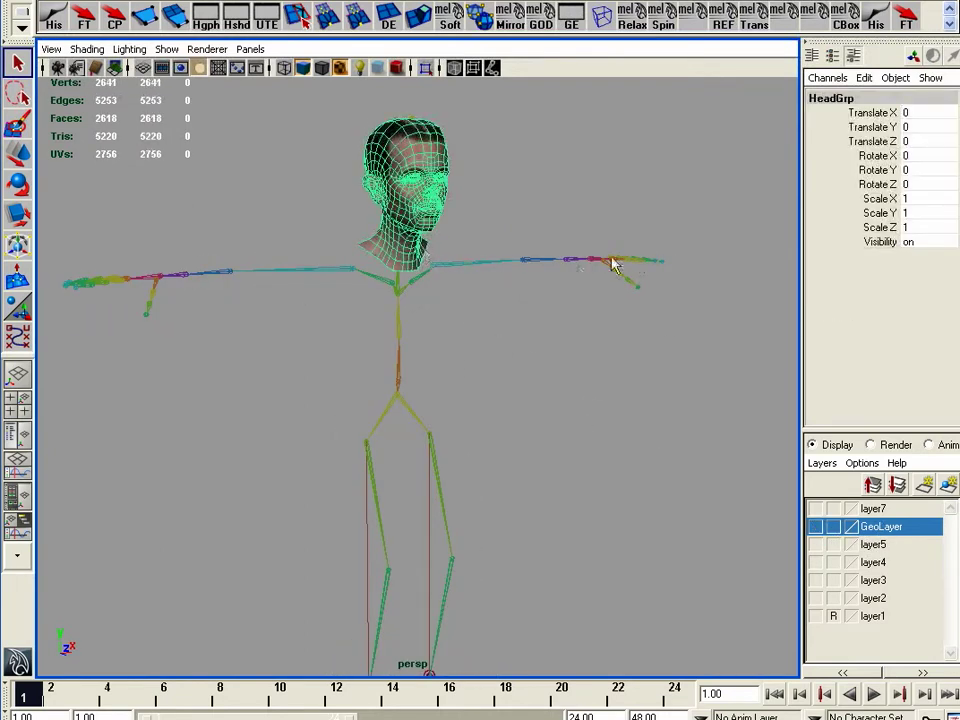
pyautogui.rightClick(874, 528)
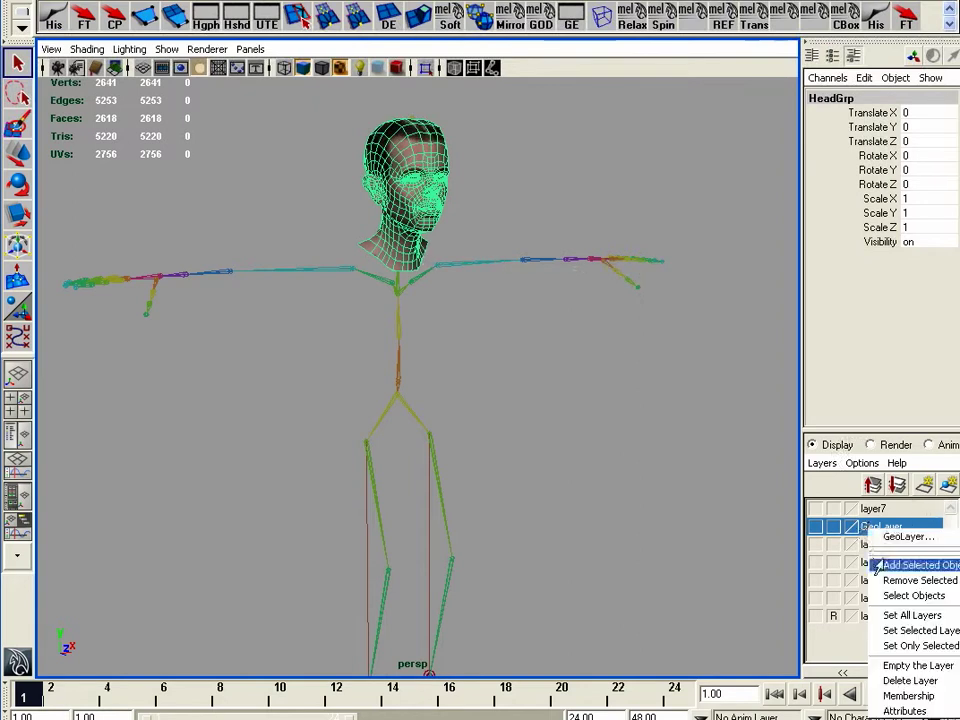
pyautogui.click(877, 566)
# Toggle layer7's visibility to check its contents, and rename the layer as BlendshapeLayer
pyautogui.click(817, 510)
pyautogui.click(817, 510)
pyautogui.doubleClick(873, 510)
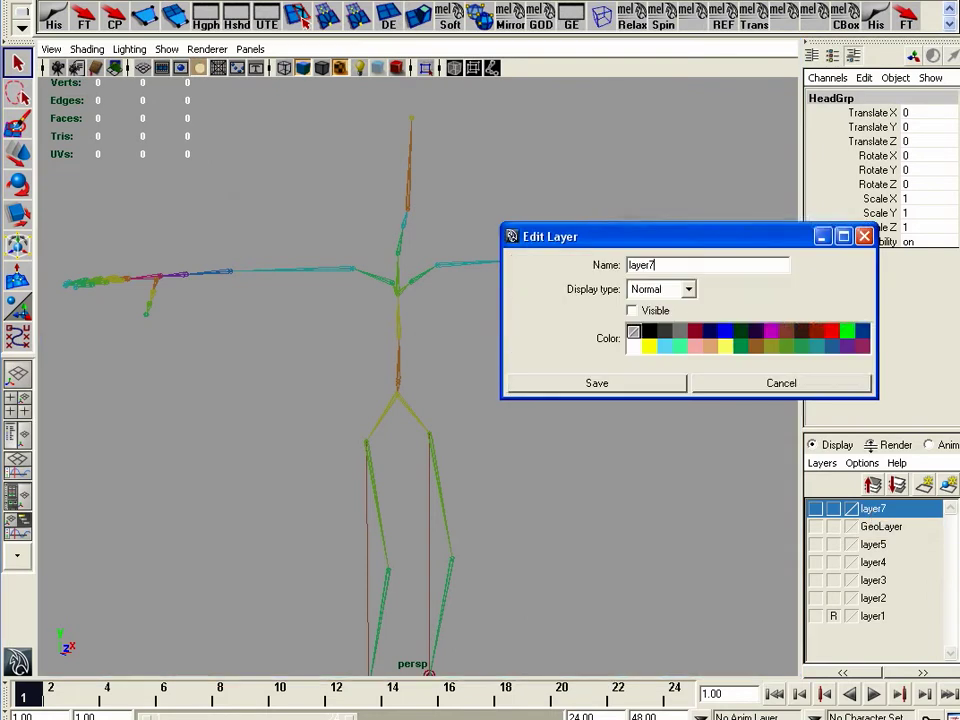
pyautogui.doubleClick(691, 264)
pyautogui.write('BlendsahpeL')
pyautogui.press('Return')
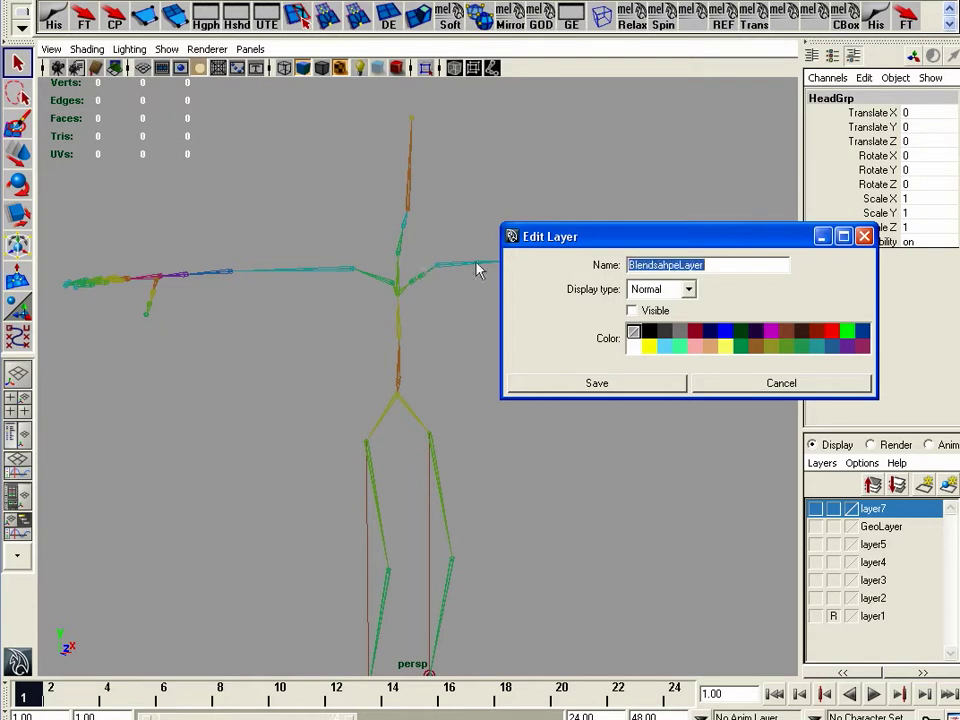
pyautogui.click(668, 265)
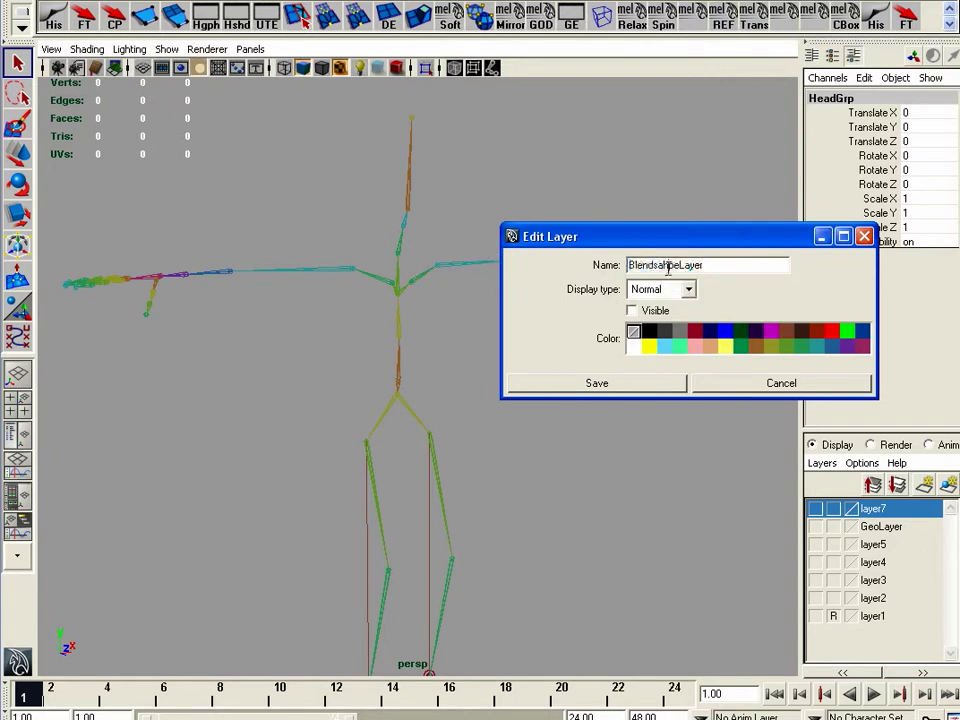
pyautogui.write('ha')
pyautogui.click(600, 383)
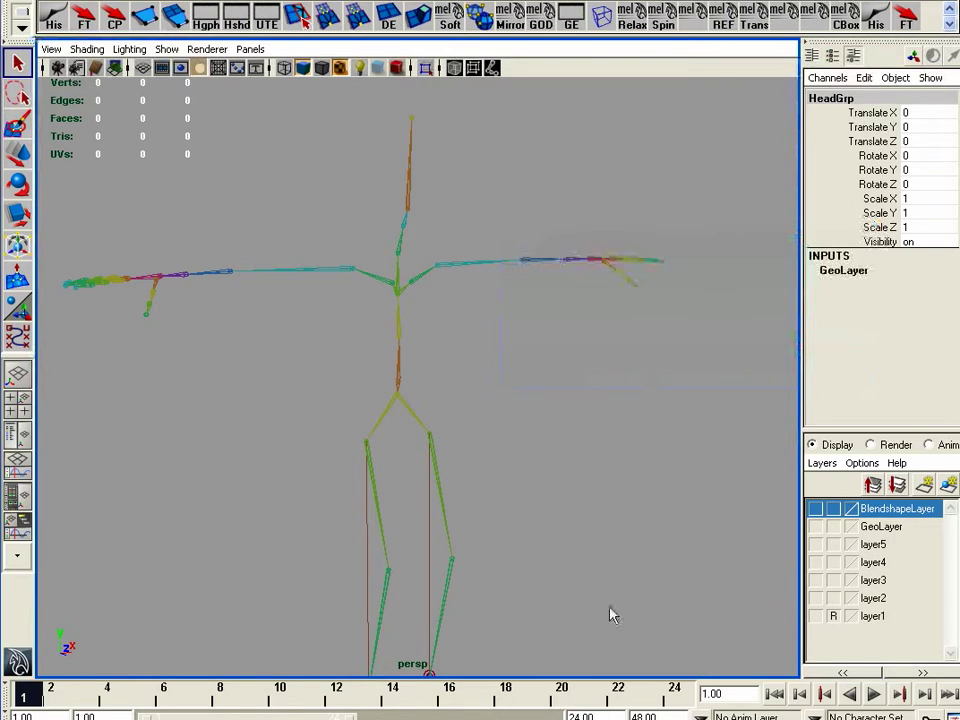
# Examine the skeleton and foot controls from several angles, and select the EyeInterest locator
pyautogui.moveTo(423, 371)
pyautogui.keyDown('alt'); pyautogui.mouseDown()
pyautogui.moveTo(438, 376)
pyautogui.moveTo(427, 374)
pyautogui.mouseUp(); pyautogui.keyUp('alt')
pyautogui.keyDown('alt'); pyautogui.moveTo(427, 374); pyautogui.dragTo(505, 382, button='right'); pyautogui.keyUp('alt')
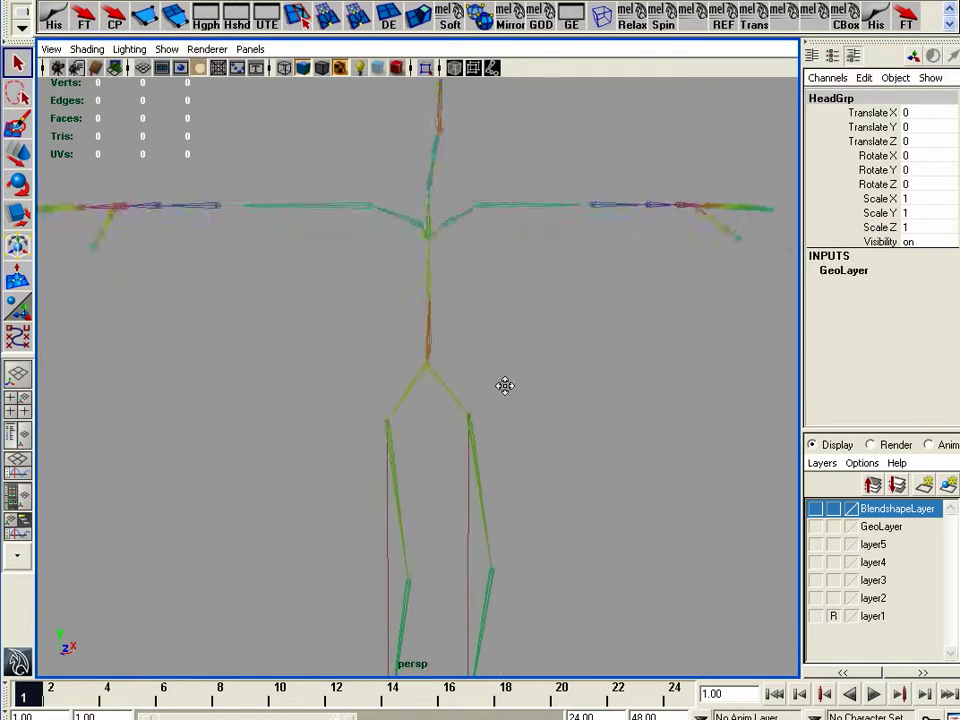
pyautogui.keyDown('alt'); pyautogui.moveTo(515, 390); pyautogui.dragTo(362, 281); pyautogui.keyUp('alt')
pyautogui.keyDown('alt'); pyautogui.moveTo(566, 425); pyautogui.dragTo(502, 424, button='right'); pyautogui.keyUp('alt')
pyautogui.keyDown('alt'); pyautogui.moveTo(500, 424); pyautogui.dragTo(441, 478); pyautogui.keyUp('alt')
pyautogui.keyDown('alt'); pyautogui.moveTo(441, 478); pyautogui.dragTo(446, 418, button='middle'); pyautogui.keyUp('alt')
pyautogui.keyDown('alt'); pyautogui.moveTo(462, 444); pyautogui.dragTo(452, 148); pyautogui.keyUp('alt')
pyautogui.keyDown('alt'); pyautogui.moveTo(173, 212); pyautogui.dragTo(188, 325, button='middle'); pyautogui.keyUp('alt')
pyautogui.click(141, 337)
pyautogui.moveTo(408, 330)
pyautogui.keyDown('alt'); pyautogui.mouseDown()
pyautogui.moveTo(369, 332)
pyautogui.moveTo(410, 328)
pyautogui.mouseUp(); pyautogui.keyUp('alt')
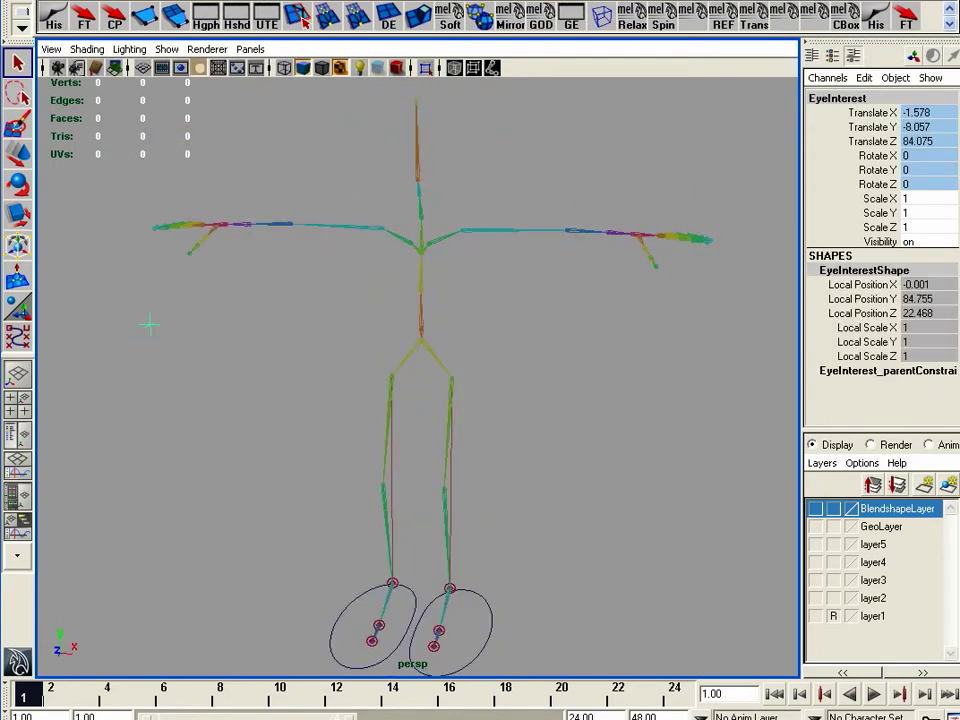
# Set up the CV Curve Tool with the 1 Linear degree and display the viewport grid at the character's feet
pyautogui.click(112, 1)
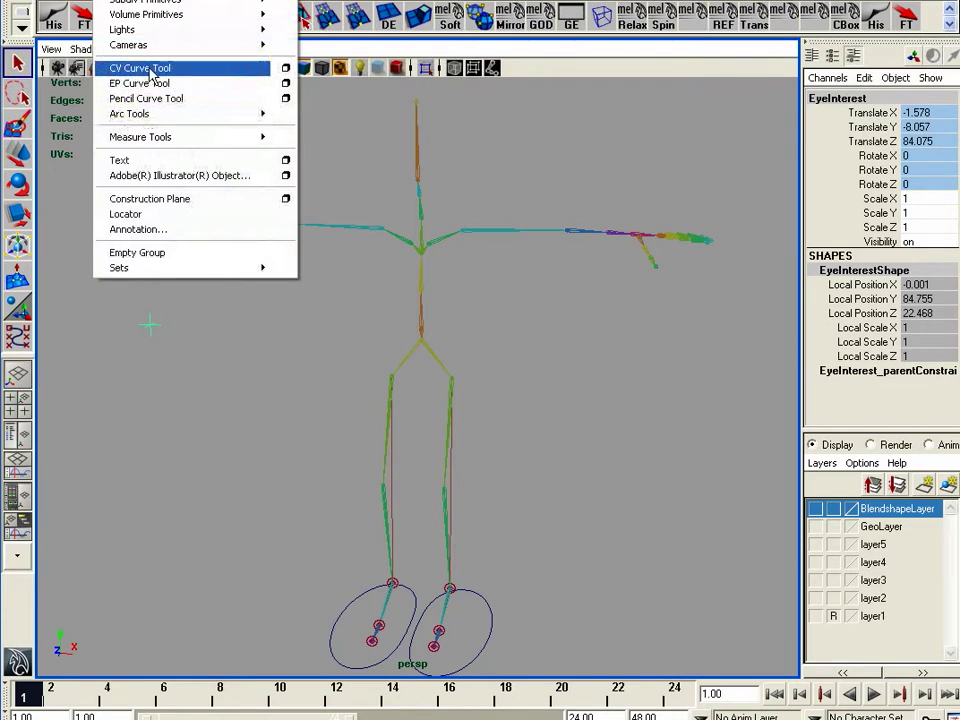
pyautogui.click(286, 67)
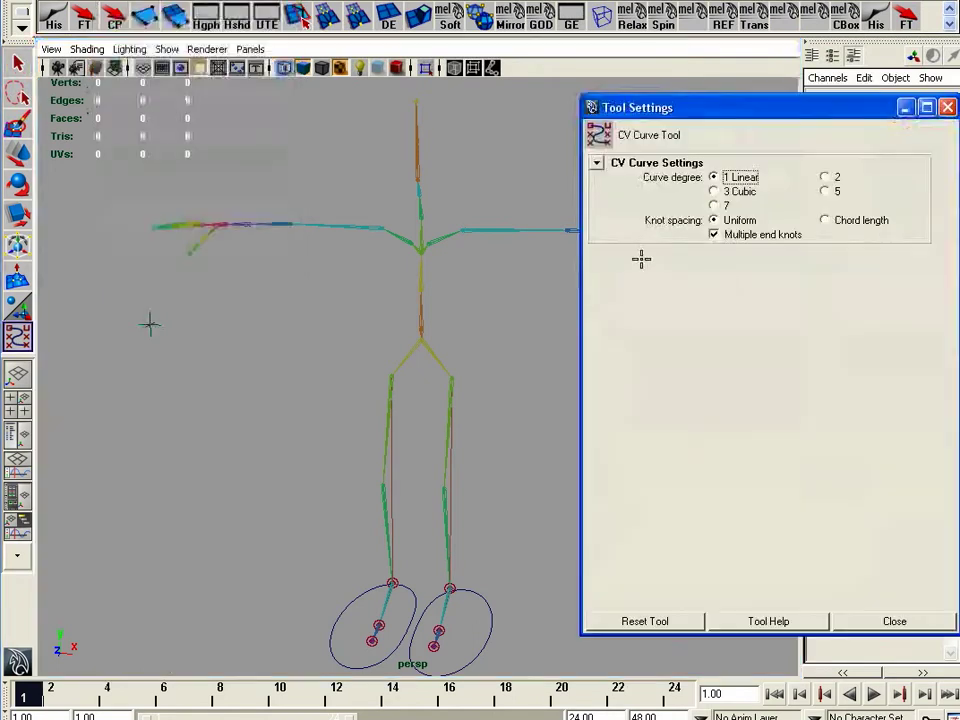
pyautogui.click(948, 107)
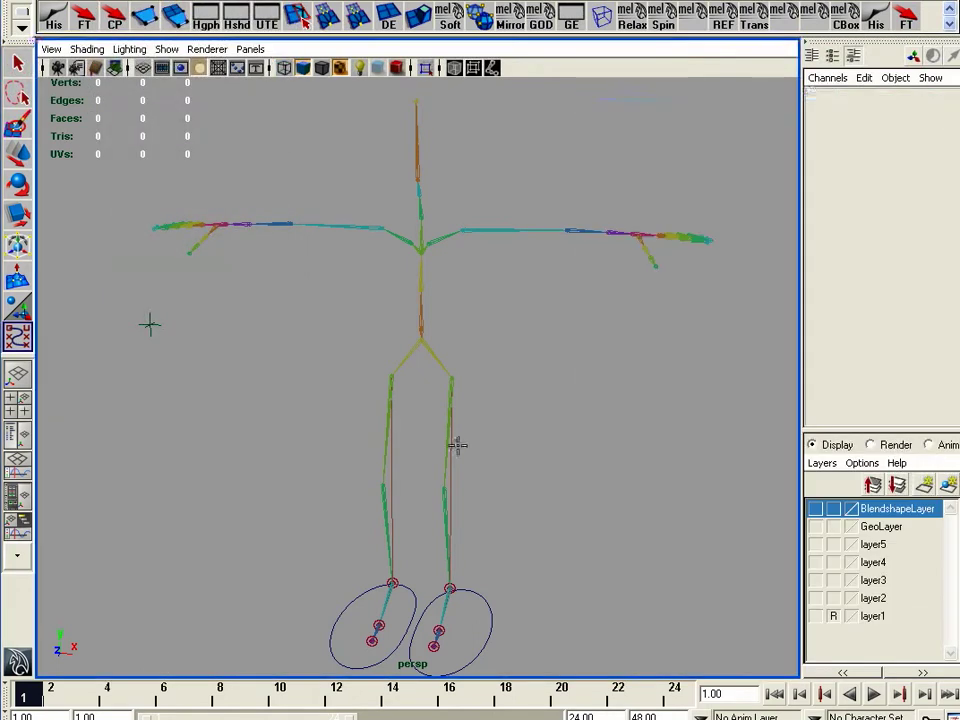
pyautogui.keyDown('alt'); pyautogui.moveTo(463, 440); pyautogui.dragTo(453, 418); pyautogui.keyUp('alt')
pyautogui.keyDown('alt'); pyautogui.moveTo(453, 418); pyautogui.dragTo(445, 539, button='right'); pyautogui.keyUp('alt')
pyautogui.keyDown('alt'); pyautogui.moveTo(445, 539); pyautogui.dragTo(452, 354, button='middle'); pyautogui.keyUp('alt')
pyautogui.keyDown('alt'); pyautogui.moveTo(452, 354); pyautogui.dragTo(425, 403); pyautogui.keyUp('alt')
pyautogui.keyDown('alt'); pyautogui.moveTo(469, 341); pyautogui.dragTo(450, 411, button='middle'); pyautogui.keyUp('alt')
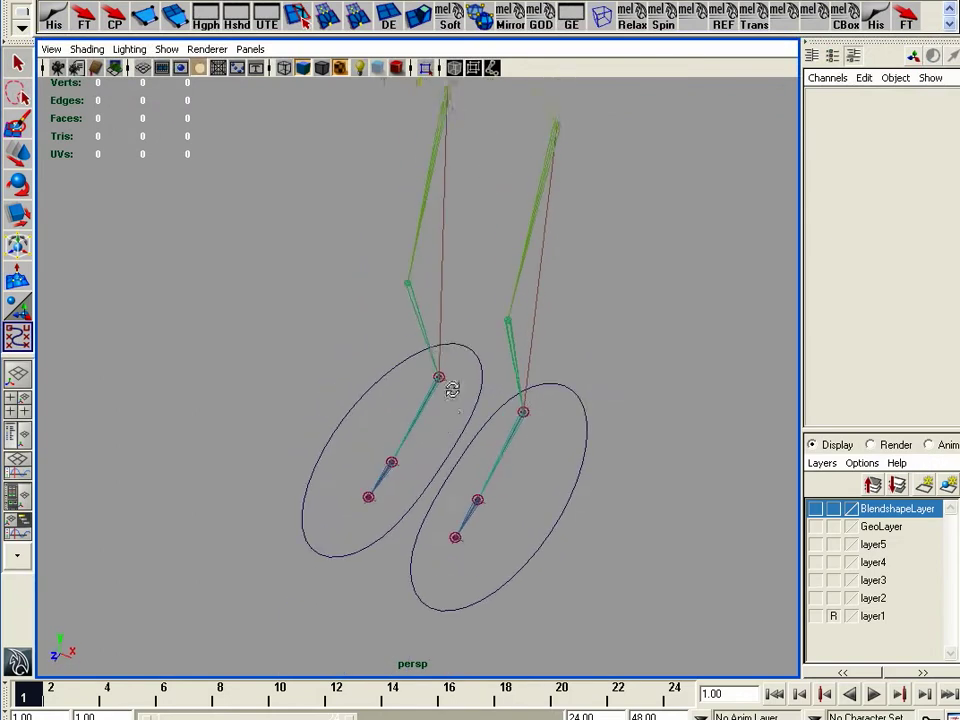
pyautogui.keyDown('alt'); pyautogui.moveTo(450, 411); pyautogui.dragTo(492, 320); pyautogui.keyUp('alt')
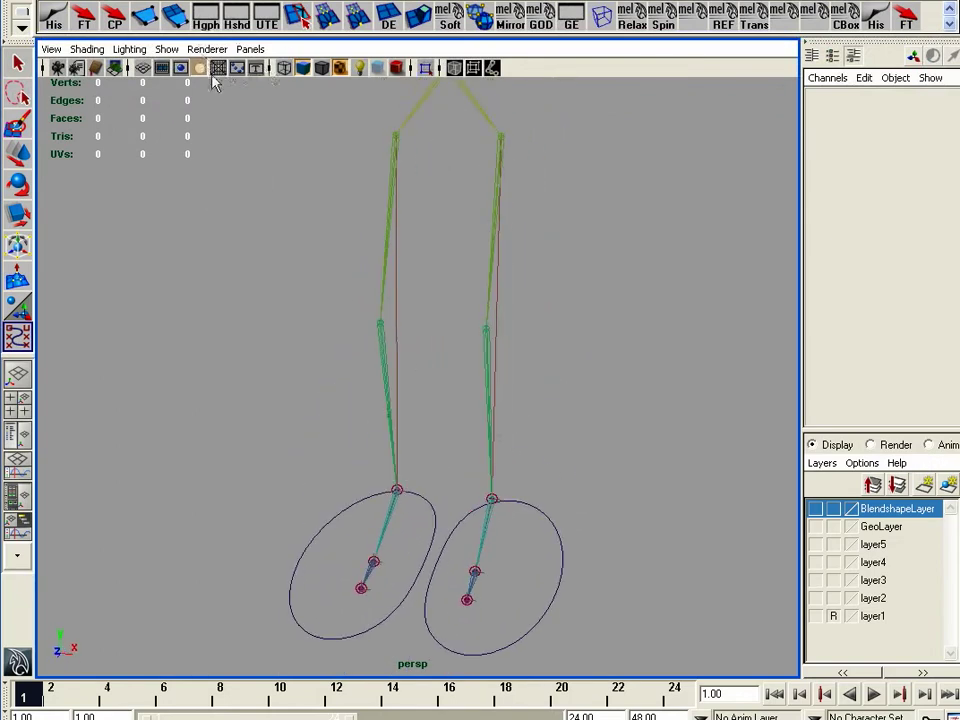
pyautogui.click(144, 70)
pyautogui.keyDown('alt'); pyautogui.moveTo(459, 504); pyautogui.dragTo(460, 282, button='middle'); pyautogui.keyUp('alt')
pyautogui.keyDown('alt'); pyautogui.moveTo(460, 282); pyautogui.dragTo(537, 404, button='right'); pyautogui.keyUp('alt')
pyautogui.keyDown('alt'); pyautogui.moveTo(537, 404); pyautogui.dragTo(489, 508, button='middle'); pyautogui.keyUp('alt')
pyautogui.keyDown('alt'); pyautogui.moveTo(489, 508); pyautogui.dragTo(704, 488, button='right'); pyautogui.keyUp('alt')
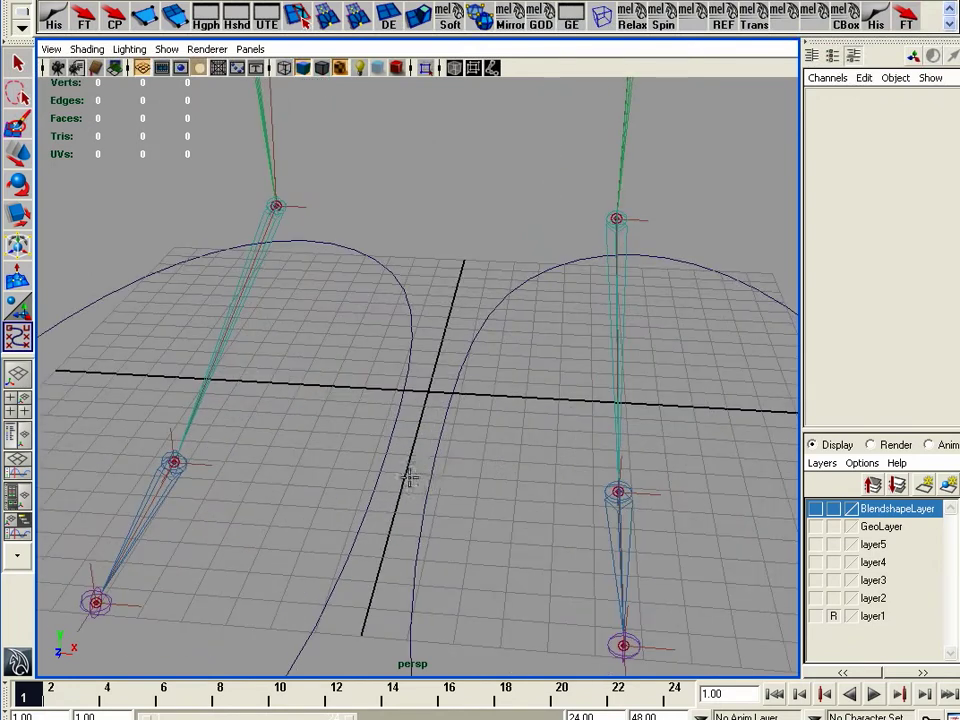
# Draw a closed four-way arrow outline on the grid, centred on the origin, using linear CV curve points snapped to the grid
pyautogui.click(407, 476)
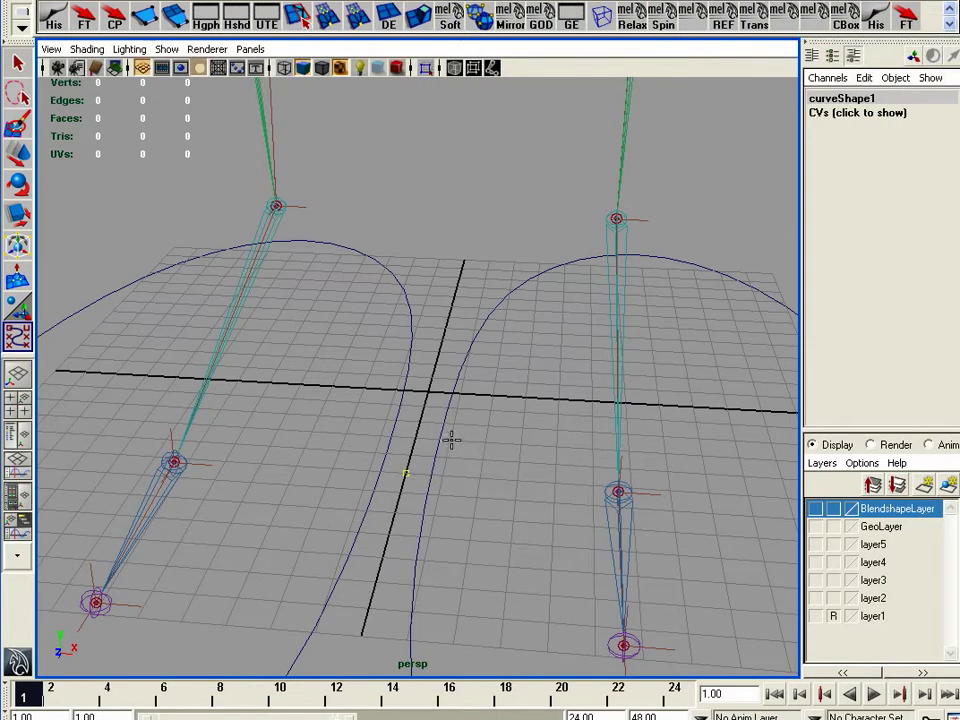
pyautogui.click(484, 442)
pyautogui.press('Return')
pyautogui.click(452, 442)
pyautogui.click(456, 409)
pyautogui.click(523, 412)
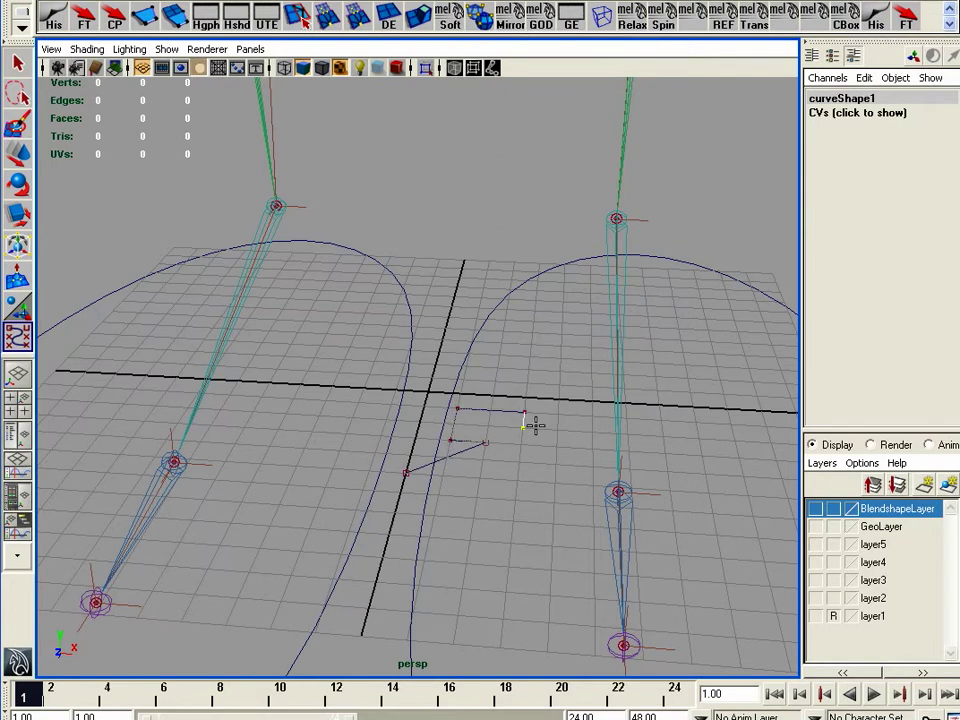
pyautogui.click(529, 372)
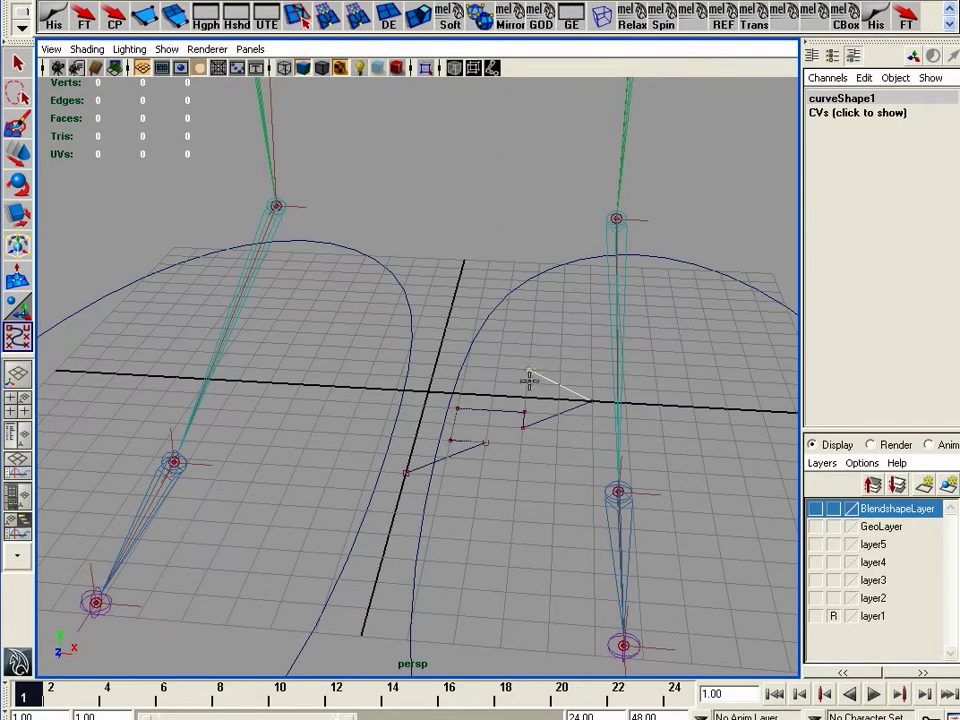
pyautogui.click(465, 380)
pyautogui.click(469, 352)
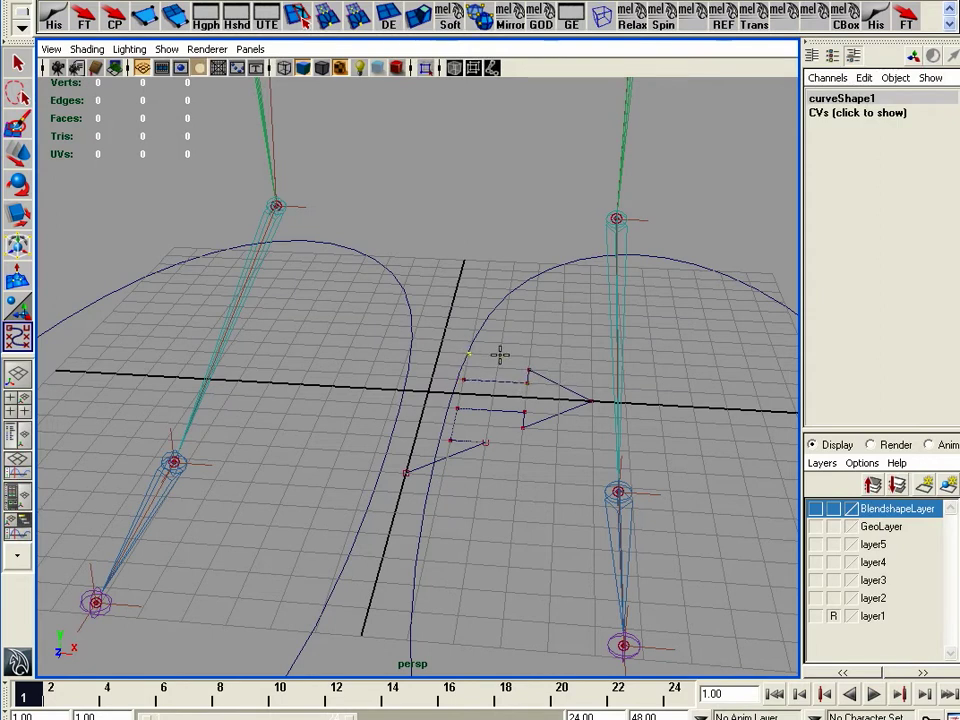
pyautogui.click(500, 355)
pyautogui.click(445, 328)
pyautogui.click(380, 347)
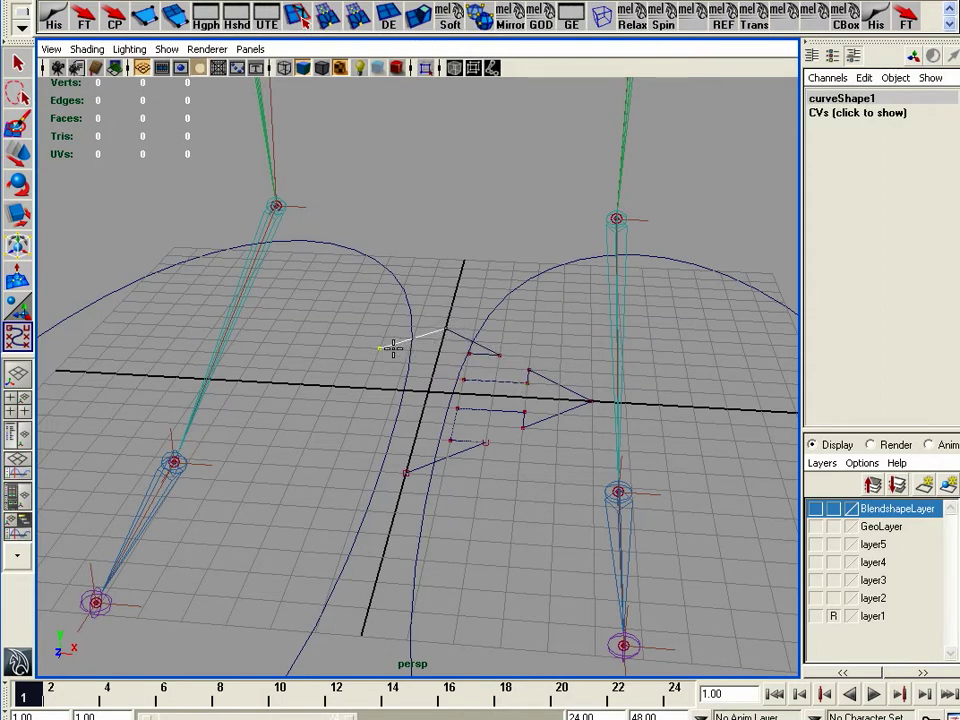
pyautogui.click(339, 372)
pyautogui.click(345, 360)
pyautogui.click(272, 383)
pyautogui.click(322, 410)
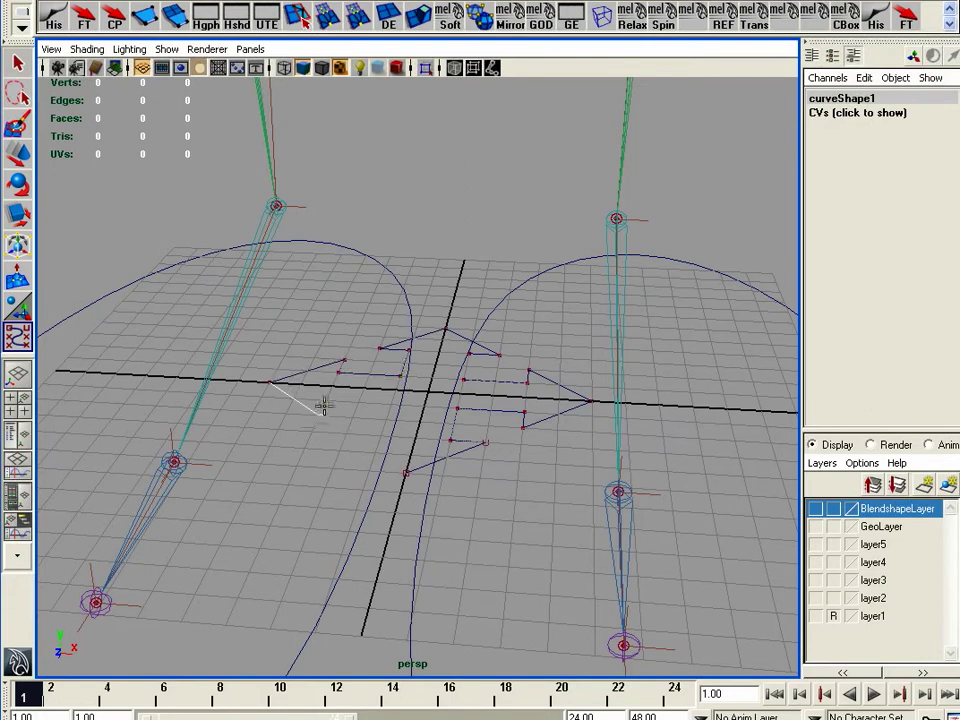
pyautogui.click(390, 403)
pyautogui.click(383, 433)
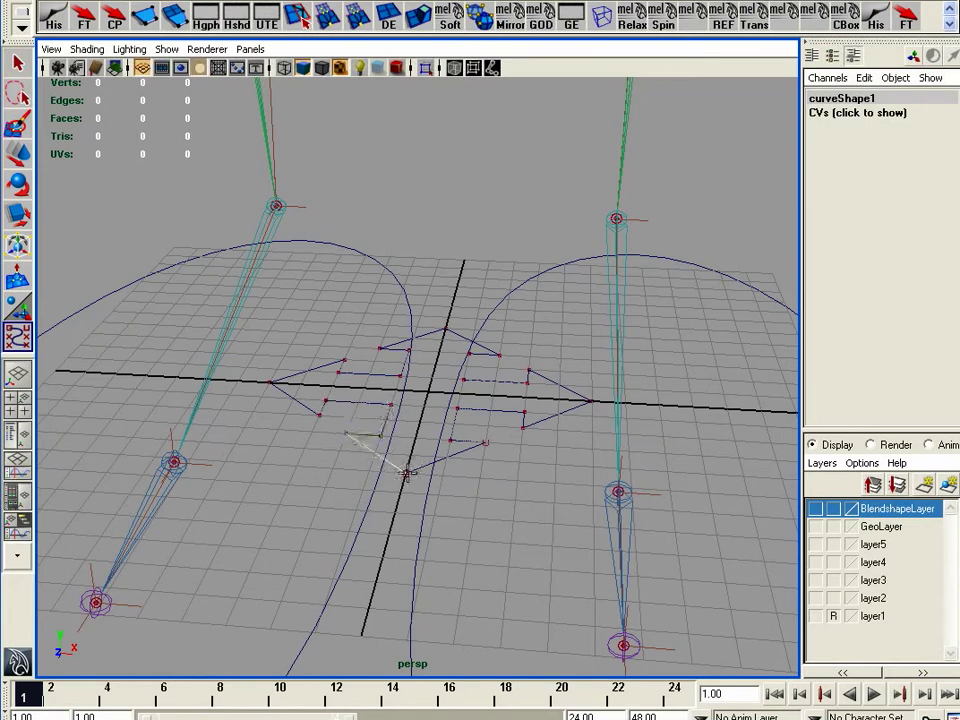
pyautogui.press('q')
# Scale the four-way arrow curve uniformly to about 7.66 so that it extends well beyond both foot controls
pyautogui.keyDown('alt'); pyautogui.moveTo(561, 487); pyautogui.dragTo(420, 464, button='right'); pyautogui.keyUp('alt')
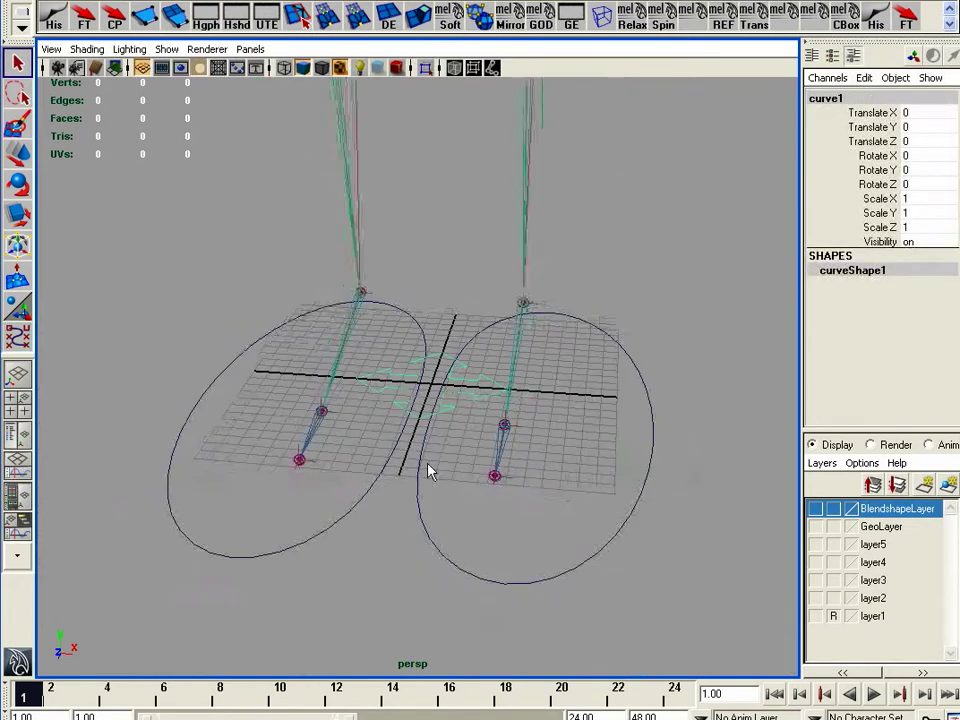
pyautogui.keyDown('alt'); pyautogui.moveTo(420, 464); pyautogui.dragTo(408, 489, button='middle'); pyautogui.keyUp('alt')
pyautogui.click(17, 212)
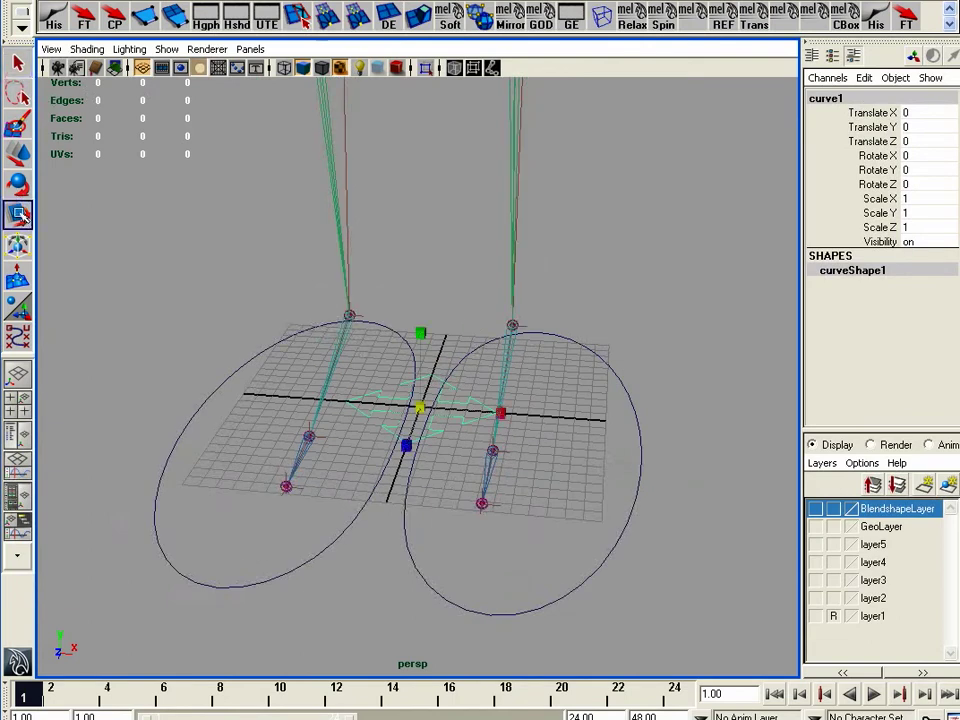
pyautogui.moveTo(471, 403); pyautogui.dragTo(862, 398, button='middle')
pyautogui.moveTo(862, 398); pyautogui.dragTo(958, 398)
pyautogui.keyDown('alt'); pyautogui.moveTo(484, 401); pyautogui.dragTo(168, 505, button='right'); pyautogui.keyUp('alt')
pyautogui.keyDown('alt'); pyautogui.moveTo(168, 505); pyautogui.dragTo(190, 440); pyautogui.keyUp('alt')
pyautogui.moveTo(417, 380); pyautogui.dragTo(579, 374)
pyautogui.moveTo(550, 420)
pyautogui.keyDown('alt'); pyautogui.mouseDown()
pyautogui.moveTo(501, 377)
pyautogui.moveTo(535, 422)
pyautogui.mouseUp(); pyautogui.keyUp('alt')
pyautogui.keyDown('alt'); pyautogui.moveTo(535, 422); pyautogui.dragTo(580, 415, button='right'); pyautogui.keyUp('alt')
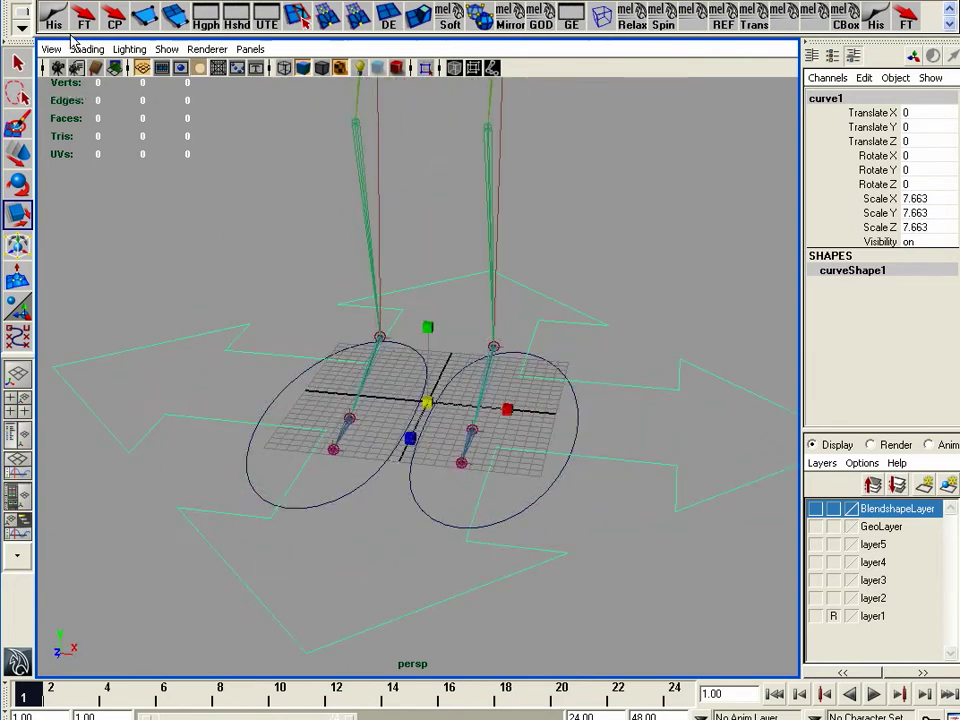
# Freeze the arrow curve's transformations and rename it as God
pyautogui.click(47, 24)
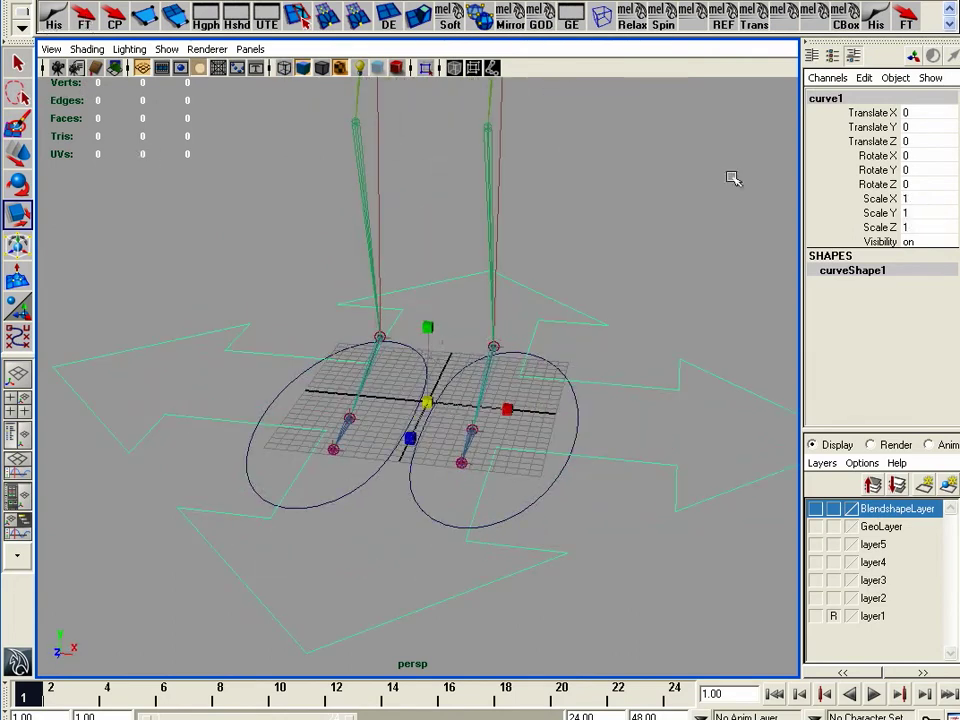
pyautogui.doubleClick(840, 97)
pyautogui.write('G')
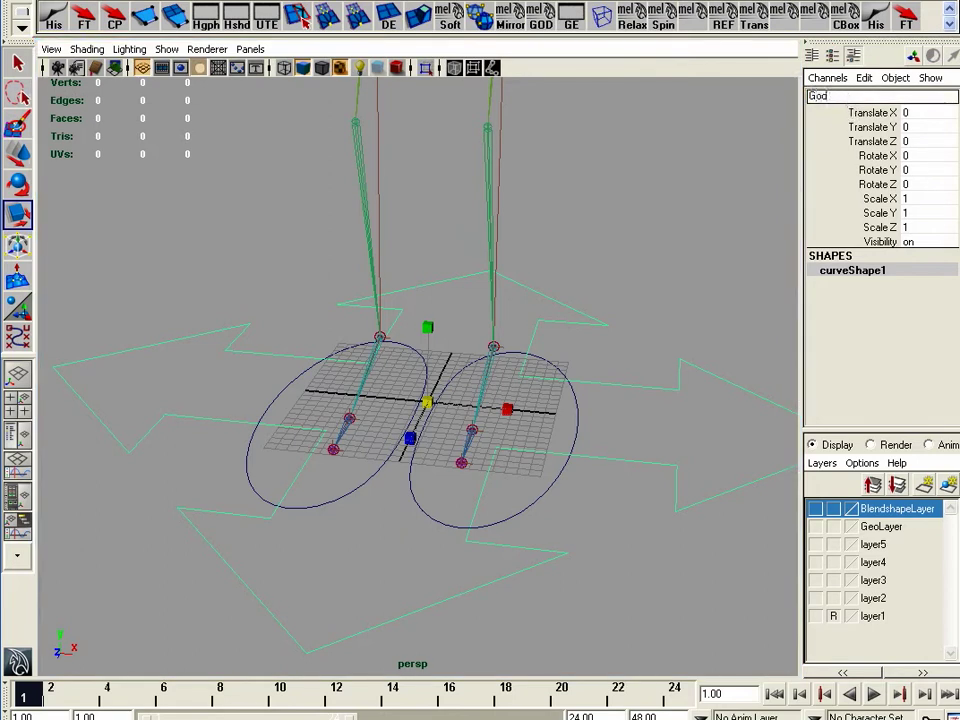
pyautogui.write('od')
pyautogui.press('Return')
# Create a NURBS circle at the origin and scale it uniformly to about 18.67
pyautogui.keyDown('alt'); pyautogui.moveTo(609, 456); pyautogui.dragTo(507, 442, button='right'); pyautogui.keyUp('alt')
pyautogui.keyDown('alt'); pyautogui.moveTo(507, 442); pyautogui.dragTo(465, 432); pyautogui.keyUp('alt')
pyautogui.moveTo(530, 445)
pyautogui.keyDown('alt'); pyautogui.mouseDown(button='right')
pyautogui.moveTo(643, 452)
pyautogui.moveTo(534, 448)
pyautogui.mouseUp(button='right'); pyautogui.keyUp('alt')
pyautogui.keyDown('alt'); pyautogui.moveTo(534, 448); pyautogui.dragTo(540, 489, button='middle'); pyautogui.keyUp('alt')
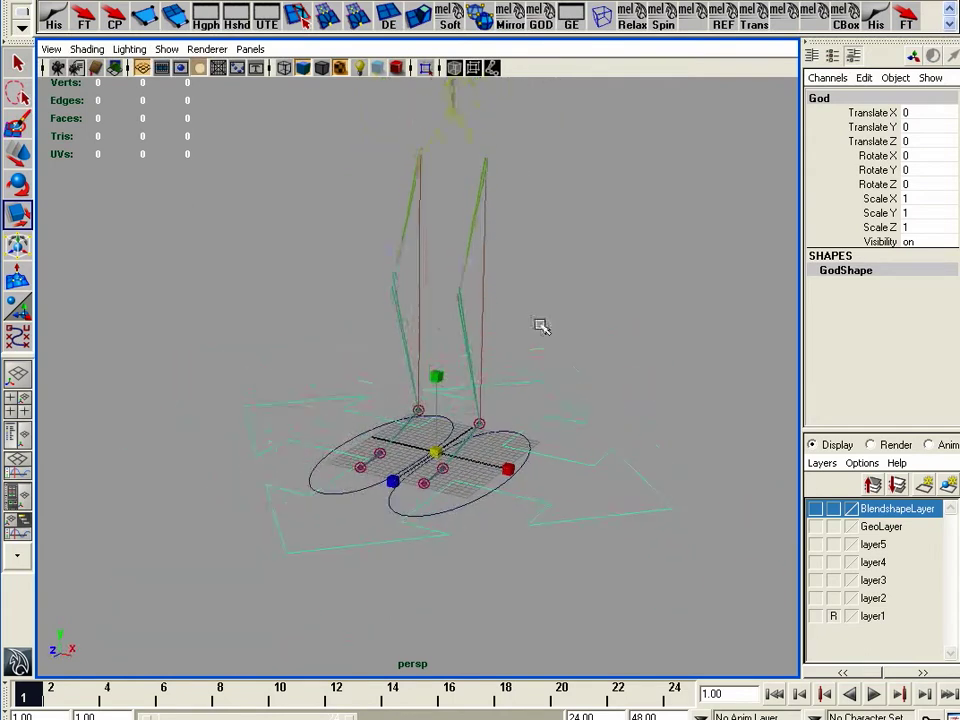
pyautogui.keyDown('alt'); pyautogui.moveTo(306, 444); pyautogui.dragTo(388, 358); pyautogui.keyUp('alt')
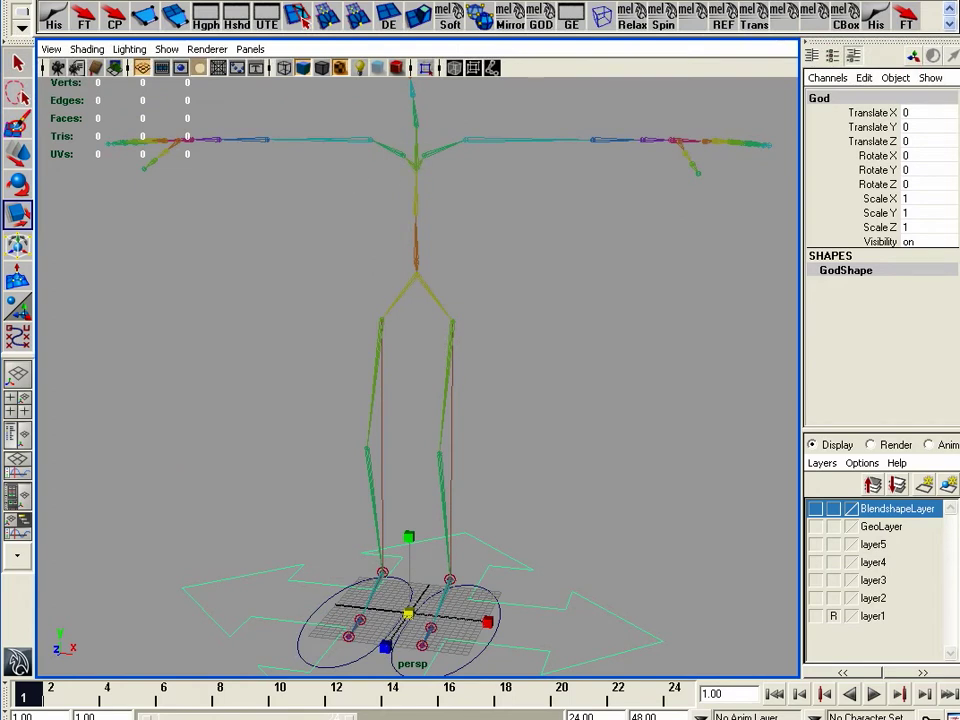
pyautogui.click(115, 0)
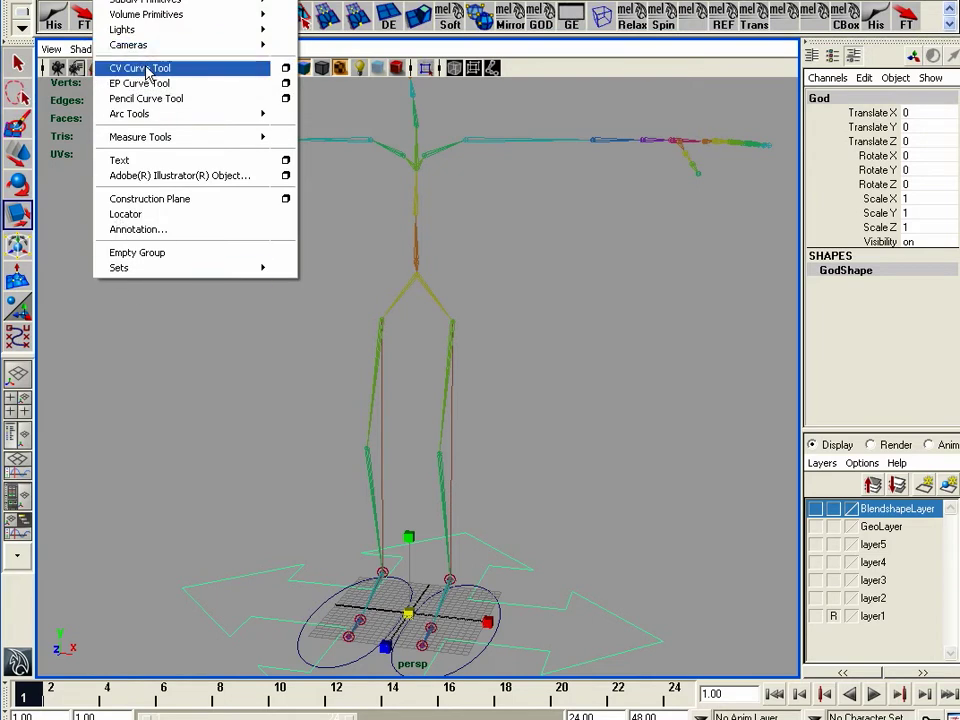
pyautogui.moveTo(150, 1)
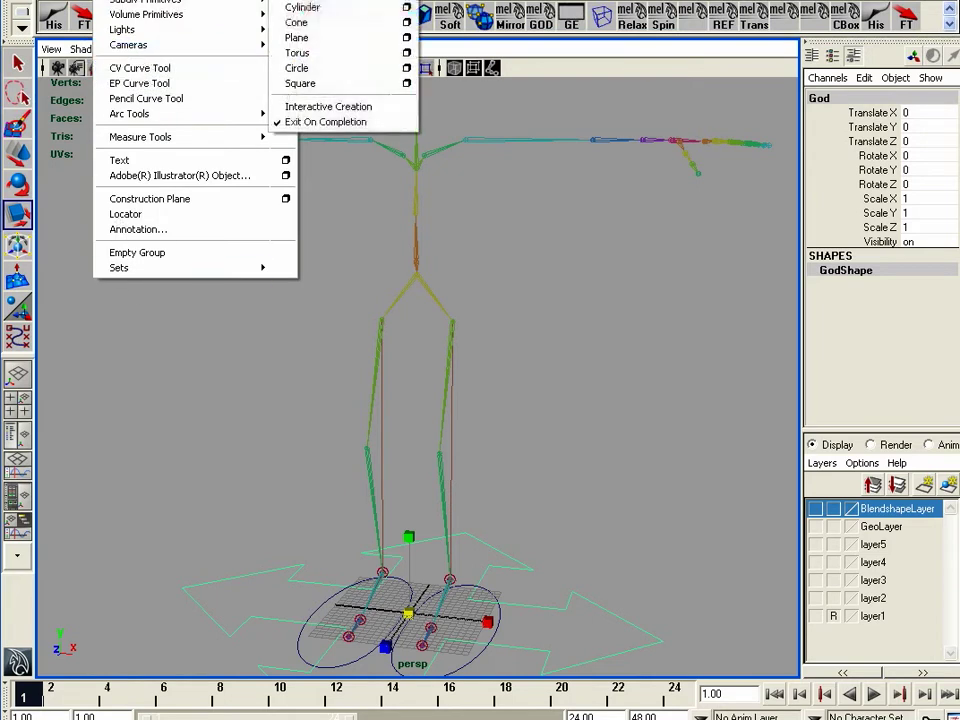
pyautogui.click(300, 72)
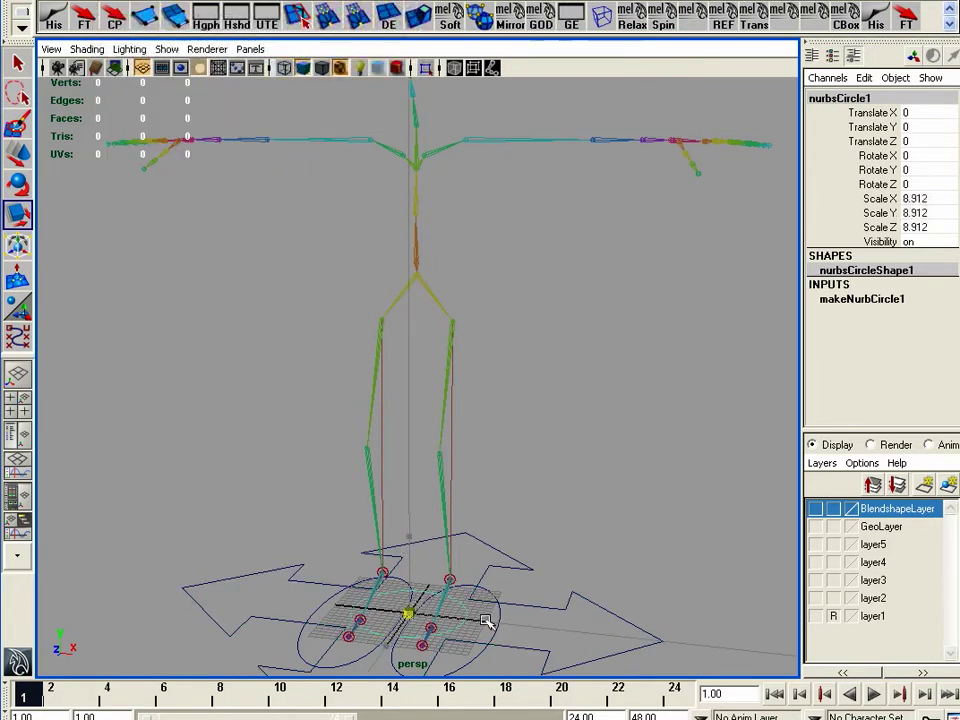
pyautogui.moveTo(540, 615); pyautogui.dragTo(583, 600, button='middle')
pyautogui.press('w')
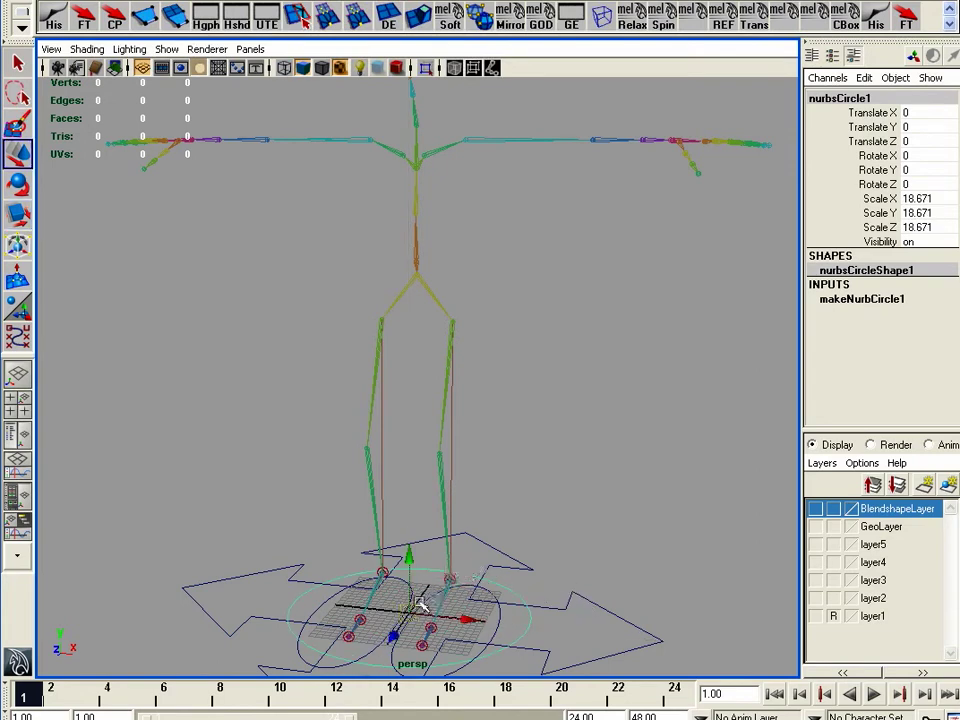
# Move the NURBS circle up to the base of the spine, at about Y 53.8 and Z -4.04
pyautogui.moveTo(414, 615); pyautogui.dragTo(420, 263, button='middle')
pyautogui.keyDown('alt'); pyautogui.moveTo(453, 342); pyautogui.dragTo(510, 338); pyautogui.keyUp('alt')
pyautogui.keyDown('alt'); pyautogui.moveTo(510, 338); pyautogui.dragTo(583, 324, button='right'); pyautogui.keyUp('alt')
pyautogui.keyDown('alt'); pyautogui.moveTo(454, 302); pyautogui.dragTo(430, 313); pyautogui.keyUp('alt')
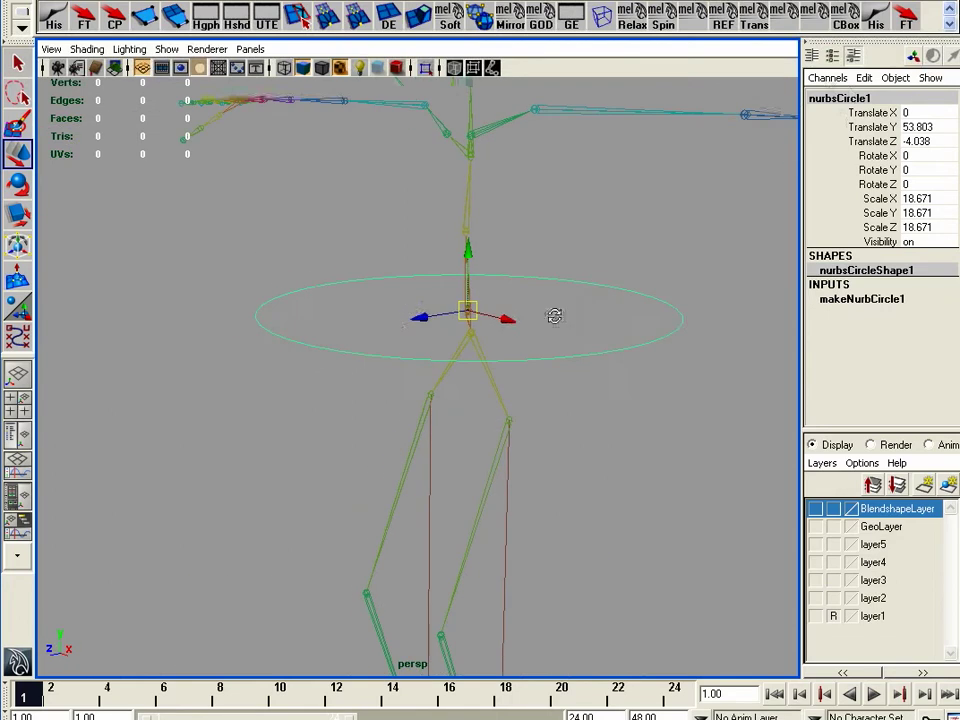
# Freeze the NURBS circle's transformations and delete its construction history
pyautogui.keyDown('alt'); pyautogui.moveTo(557, 318); pyautogui.dragTo(575, 325); pyautogui.keyUp('alt')
pyautogui.keyDown('alt'); pyautogui.moveTo(657, 162); pyautogui.dragTo(665, 155); pyautogui.keyUp('alt')
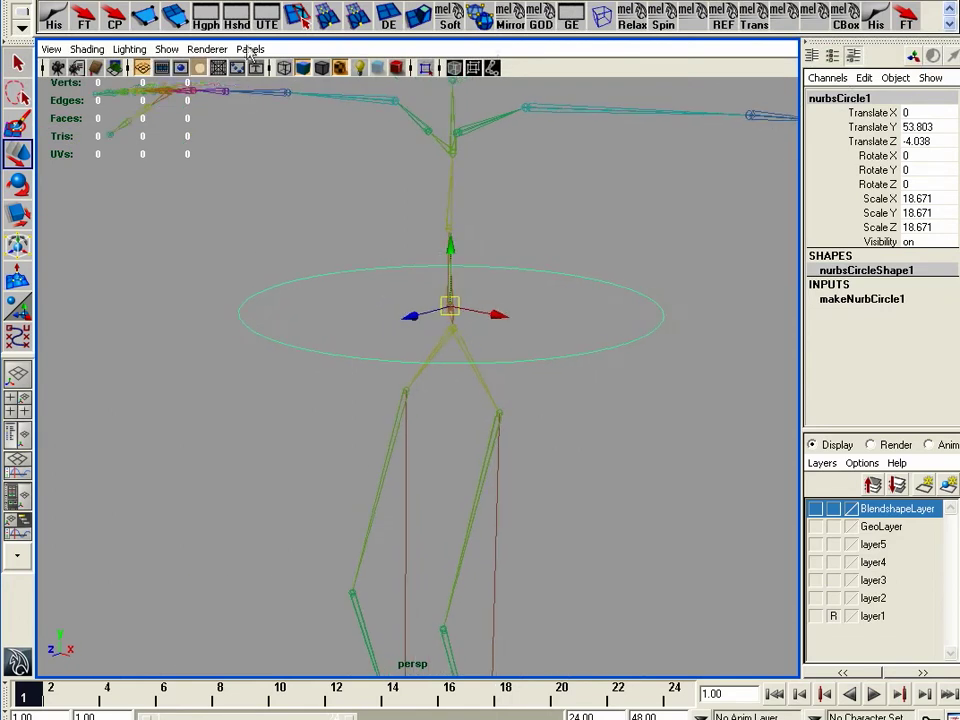
pyautogui.click(80, 20)
pyautogui.click(52, 20)
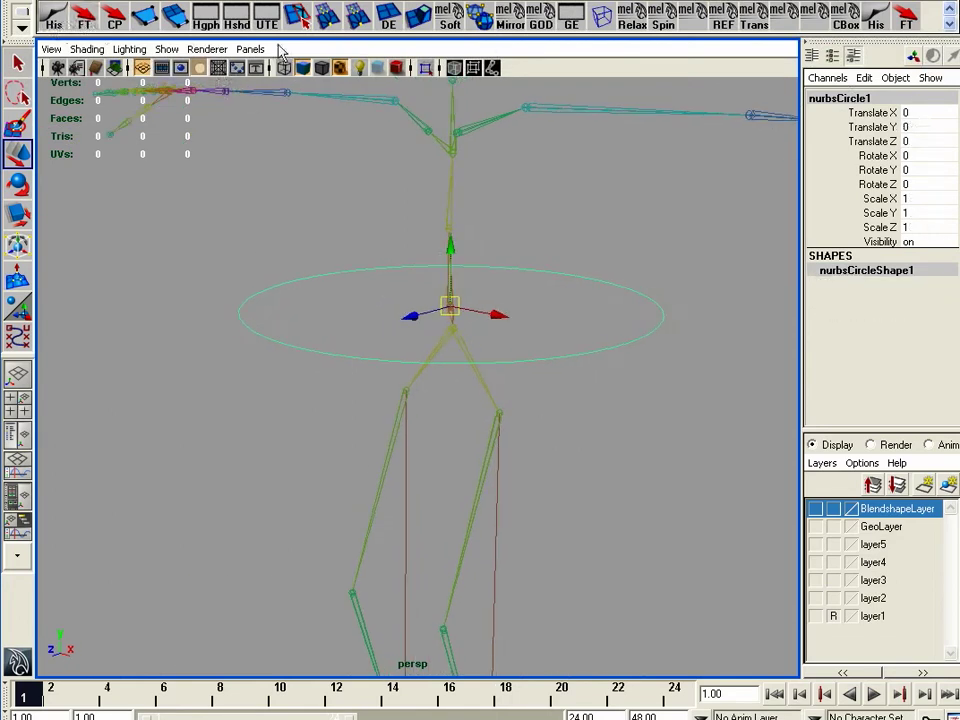
# Rename the NURBS circle around the waist as UpperBody
pyautogui.click(880, 97)
pyautogui.write('UpperBo')
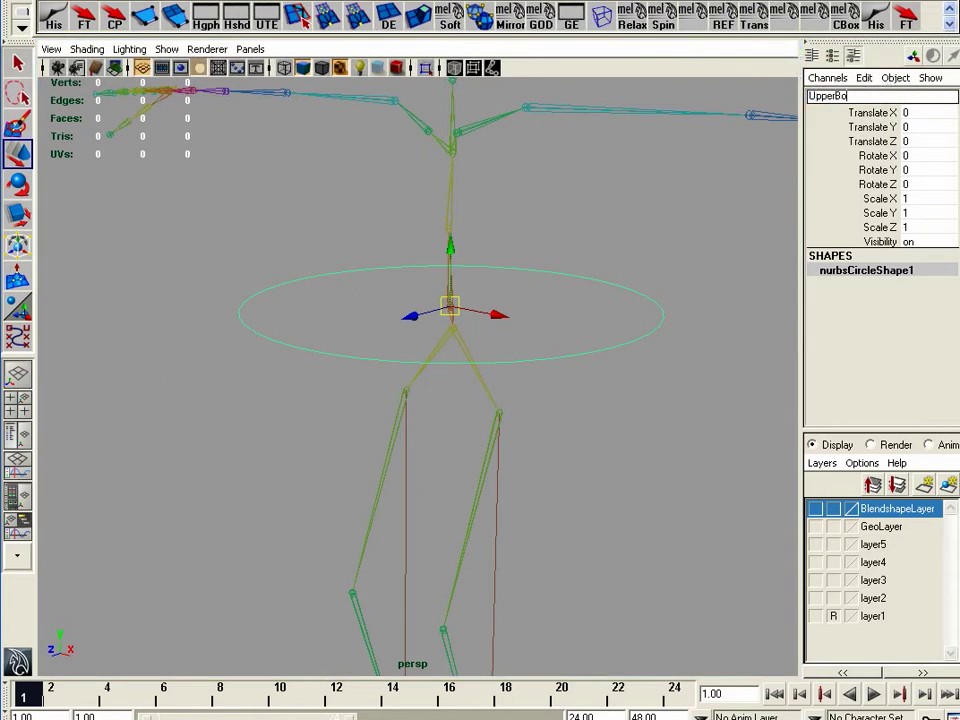
pyautogui.write('dy')
pyautogui.press('Return')
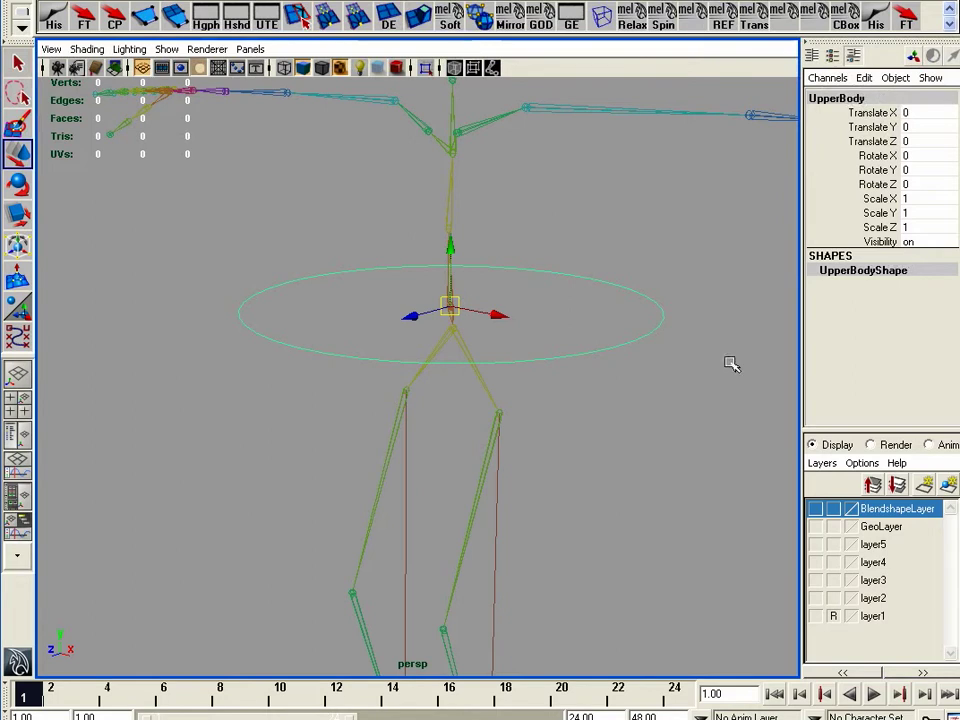
# Create a polygon cube at the origin and frame it closely as a template for a box-shaped control curve
pyautogui.keyDown('alt'); pyautogui.moveTo(558, 290); pyautogui.dragTo(566, 334); pyautogui.keyUp('alt')
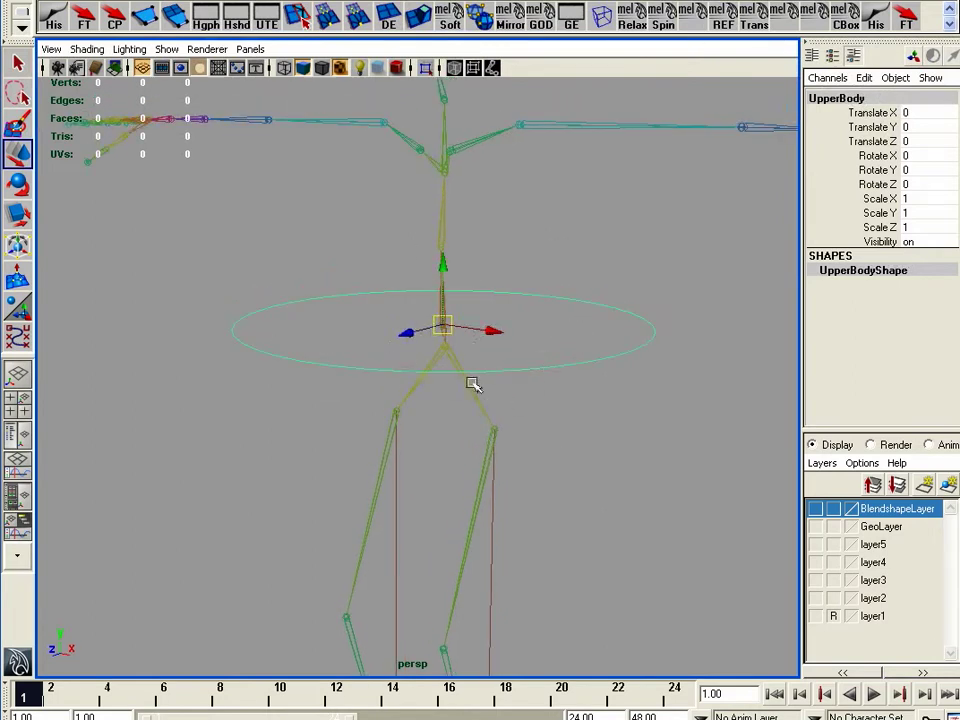
pyautogui.keyDown('alt'); pyautogui.moveTo(409, 379); pyautogui.dragTo(444, 373); pyautogui.keyUp('alt')
pyautogui.click(112, 0)
pyautogui.moveTo(230, 3)
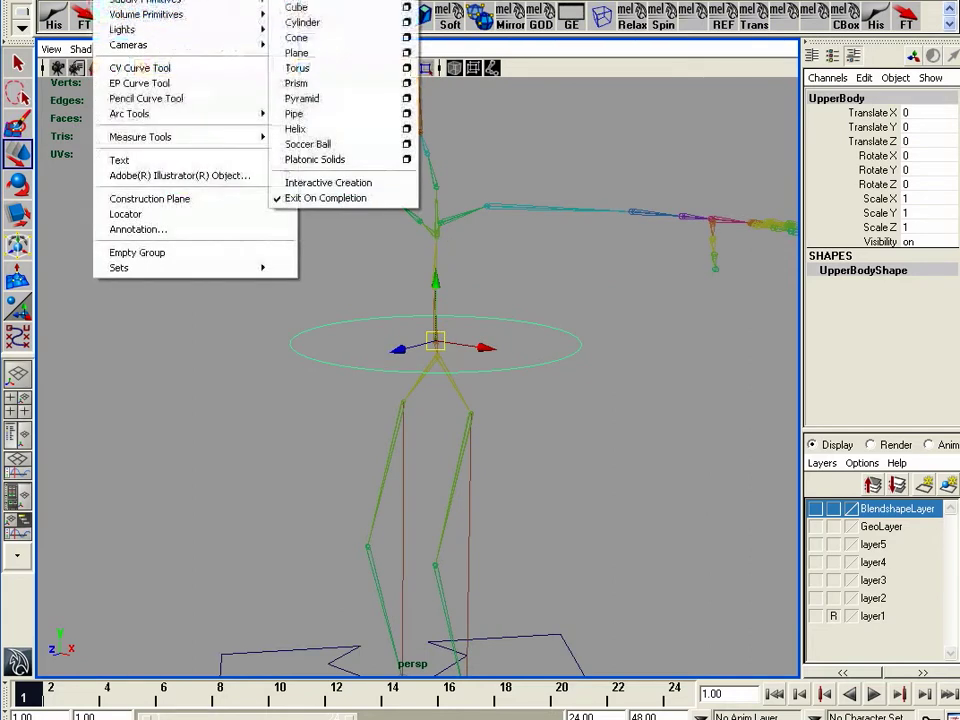
pyautogui.click(303, 10)
pyautogui.keyDown('alt'); pyautogui.moveTo(506, 467); pyautogui.dragTo(443, 390); pyautogui.keyUp('alt')
pyautogui.press('f')
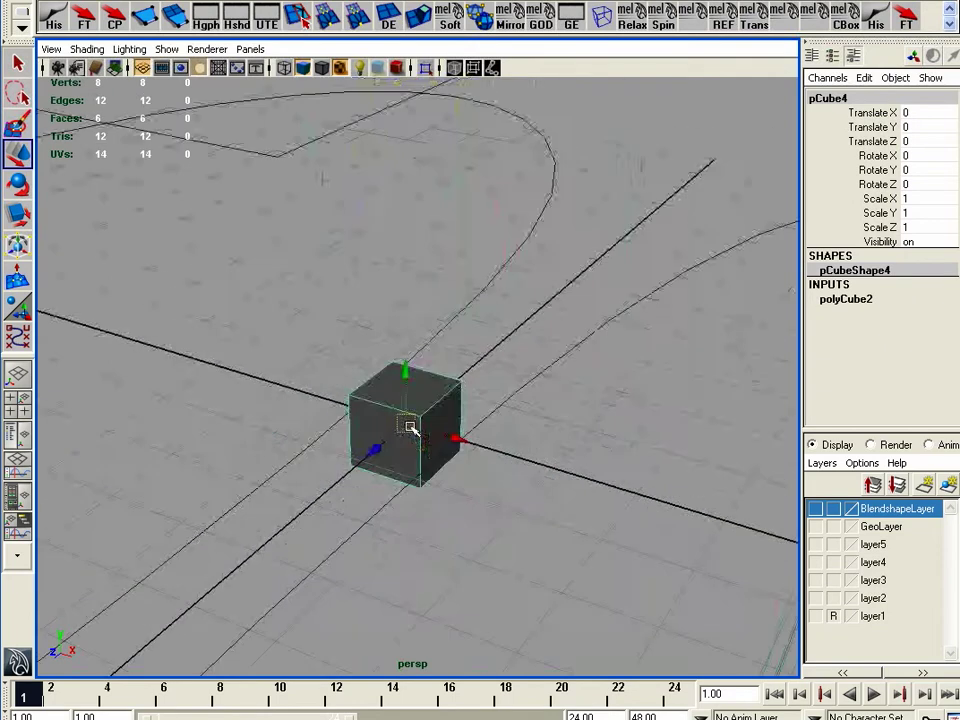
pyautogui.keyDown('alt'); pyautogui.moveTo(435, 415); pyautogui.dragTo(311, 315, button='right'); pyautogui.keyUp('alt')
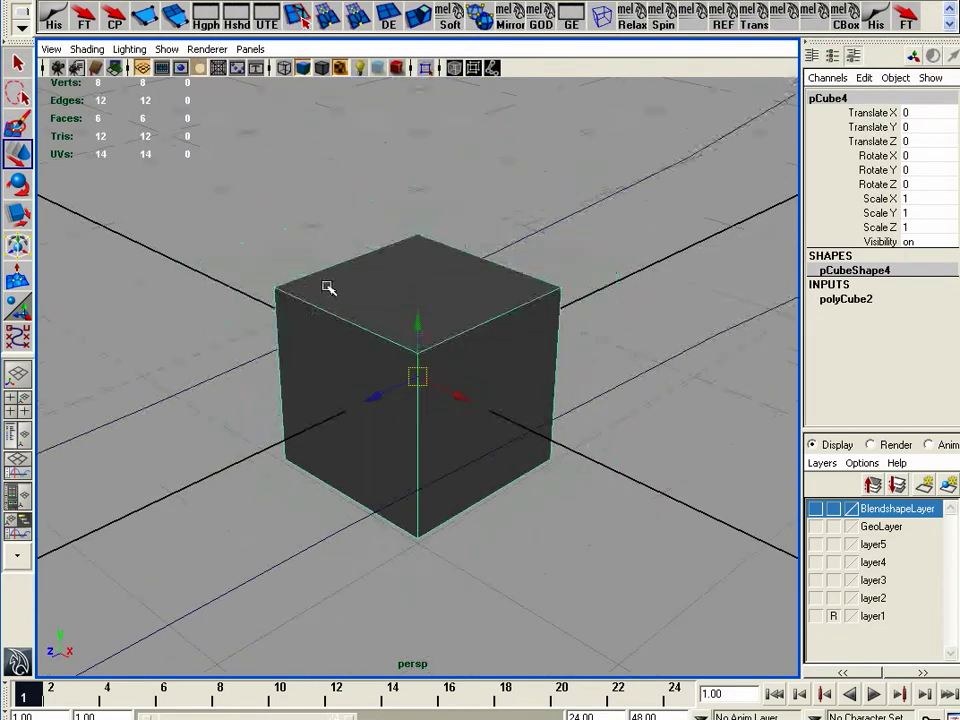
pyautogui.keyDown('alt'); pyautogui.moveTo(326, 257); pyautogui.dragTo(377, 285); pyautogui.keyUp('alt')
pyautogui.keyDown('alt'); pyautogui.moveTo(440, 340); pyautogui.dragTo(514, 178); pyautogui.keyUp('alt')
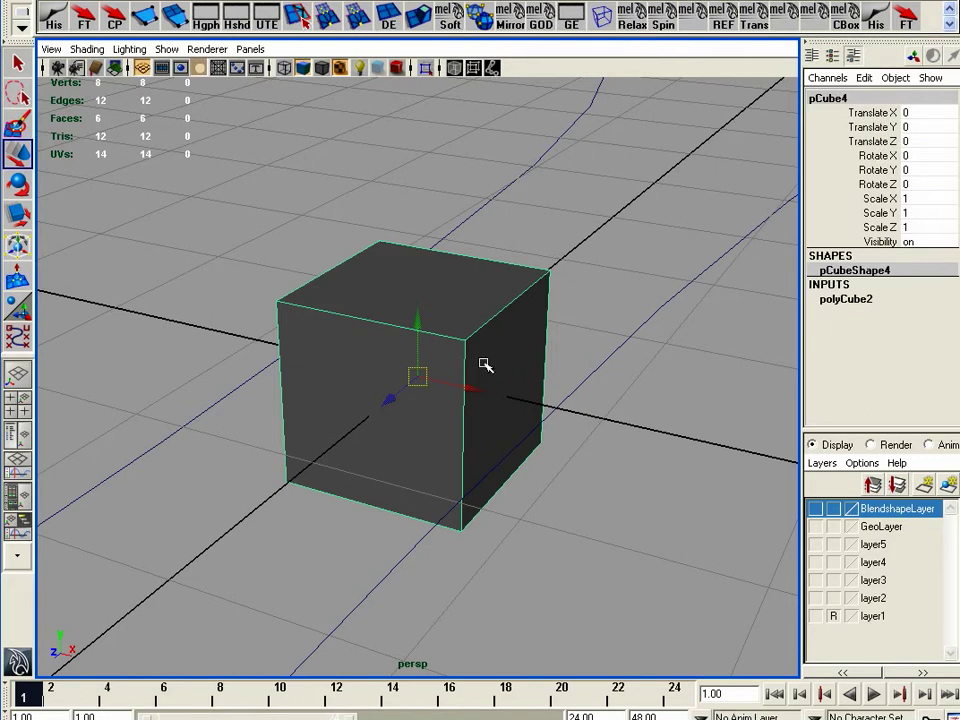
pyautogui.keyDown('alt'); pyautogui.moveTo(543, 423); pyautogui.dragTo(553, 407); pyautogui.keyUp('alt')
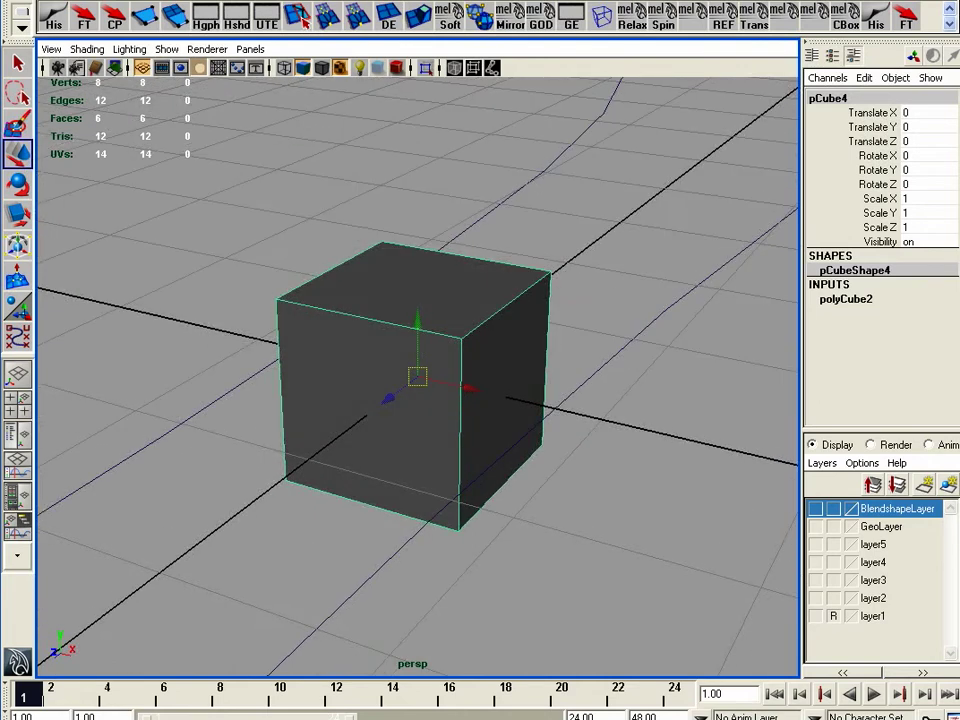
# Start a CV curve in wireframe display and snap its points around the four corners of the cube's top face
pyautogui.click(112, 0)
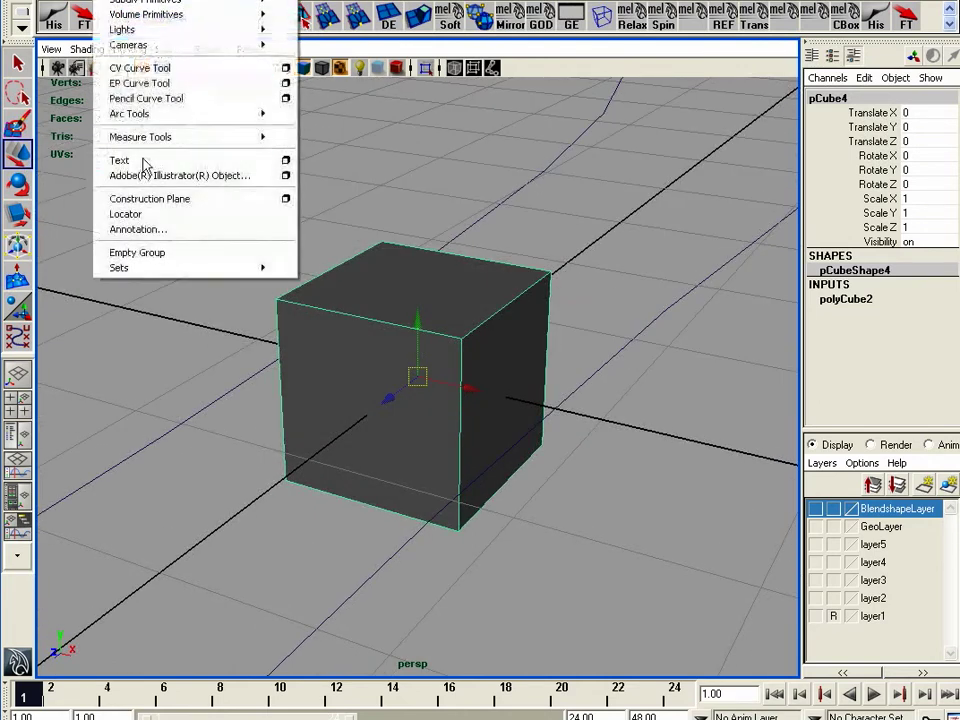
pyautogui.click(147, 70)
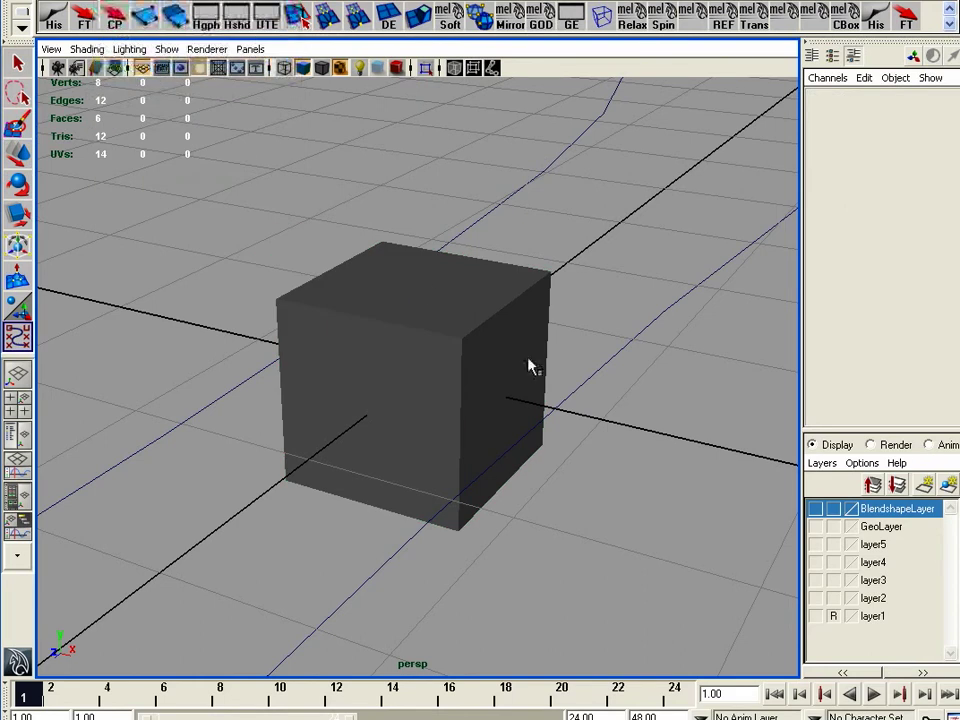
pyautogui.press('4')
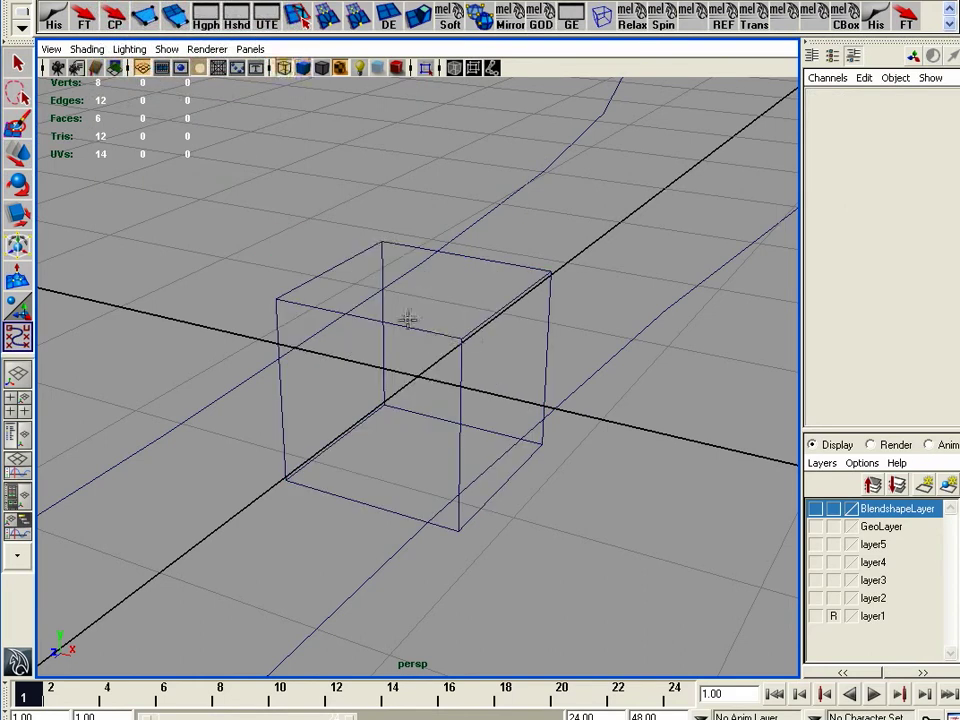
pyautogui.click(278, 299)
pyautogui.click(461, 340)
pyautogui.click(550, 270)
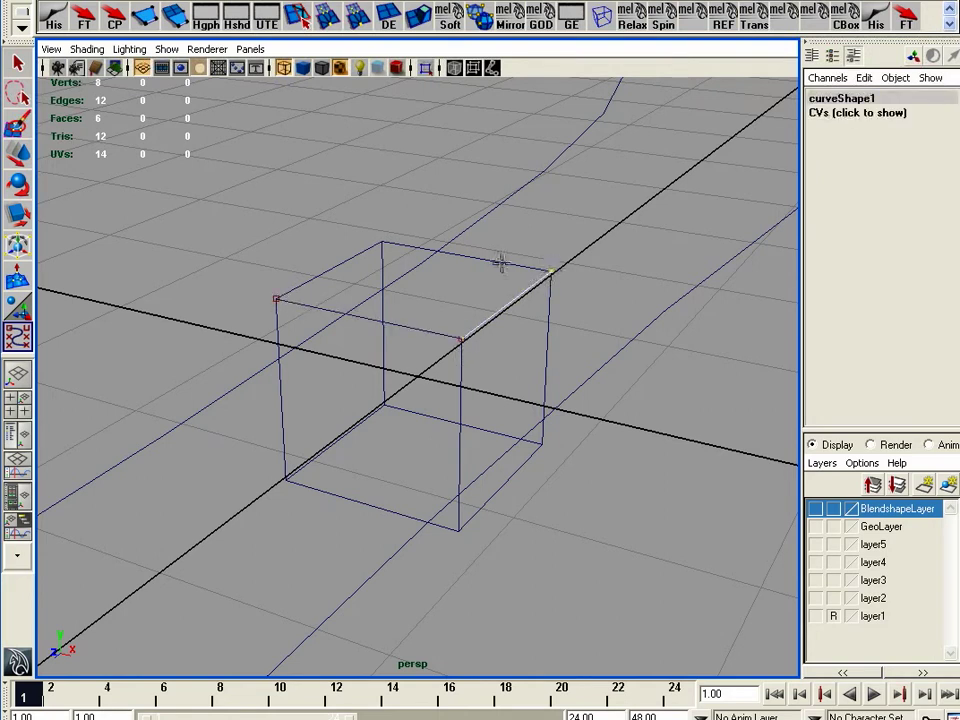
pyautogui.click(381, 243)
pyautogui.click(277, 298)
# Continue the curve through the cube's corners along its vertical and bottom edges, and complete the curve as a wireframe box
pyautogui.click(284, 481)
pyautogui.click(383, 405)
pyautogui.click(381, 243)
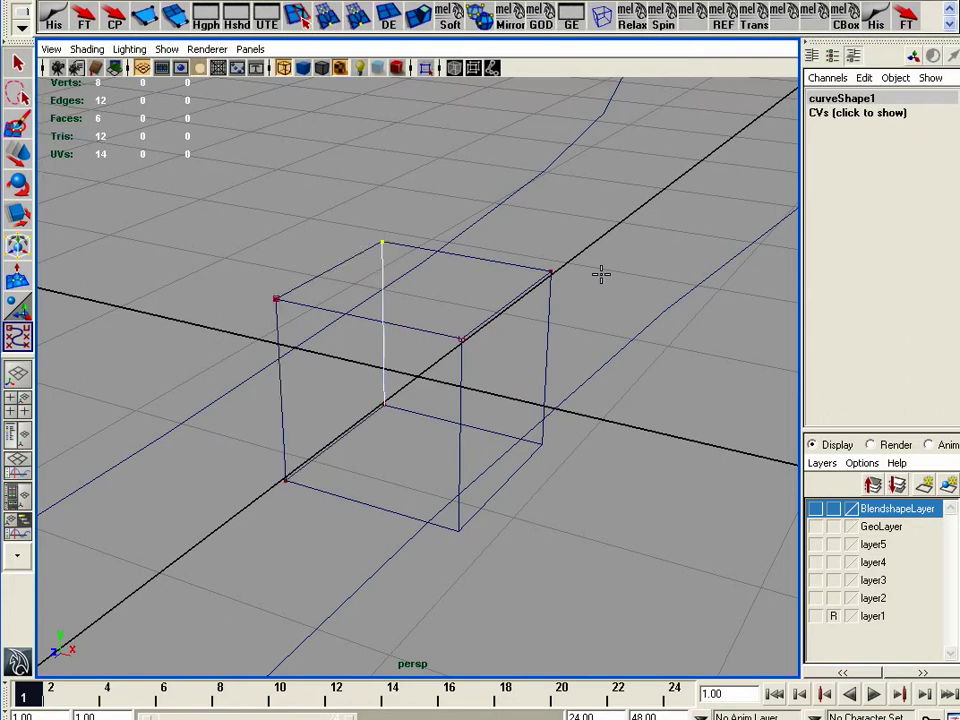
pyautogui.click(551, 270)
pyautogui.click(541, 441)
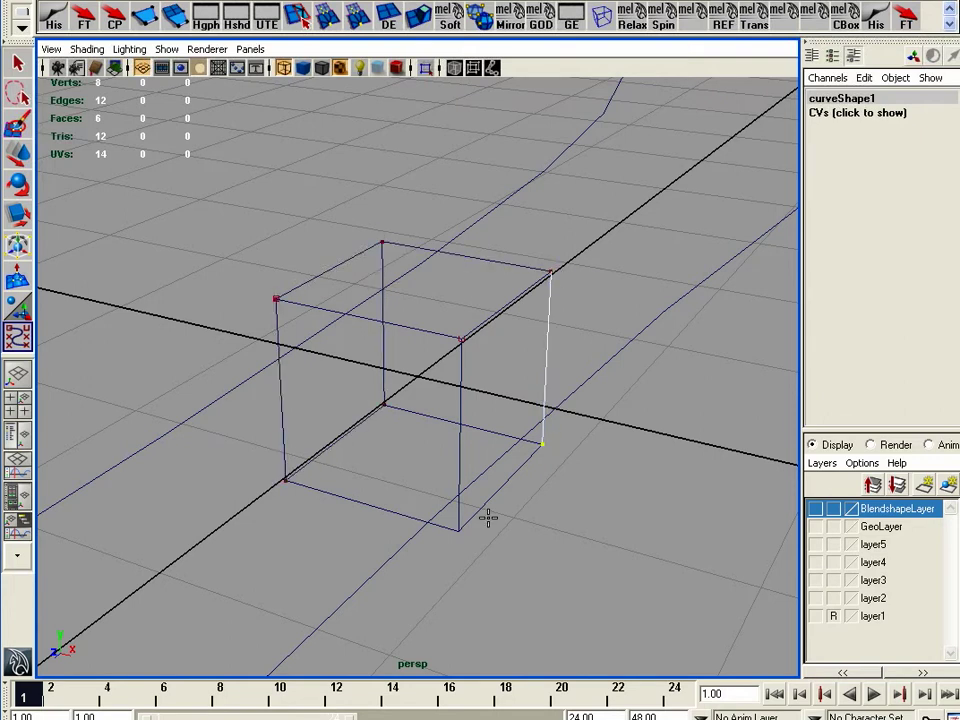
pyautogui.click(458, 530)
pyautogui.click(461, 340)
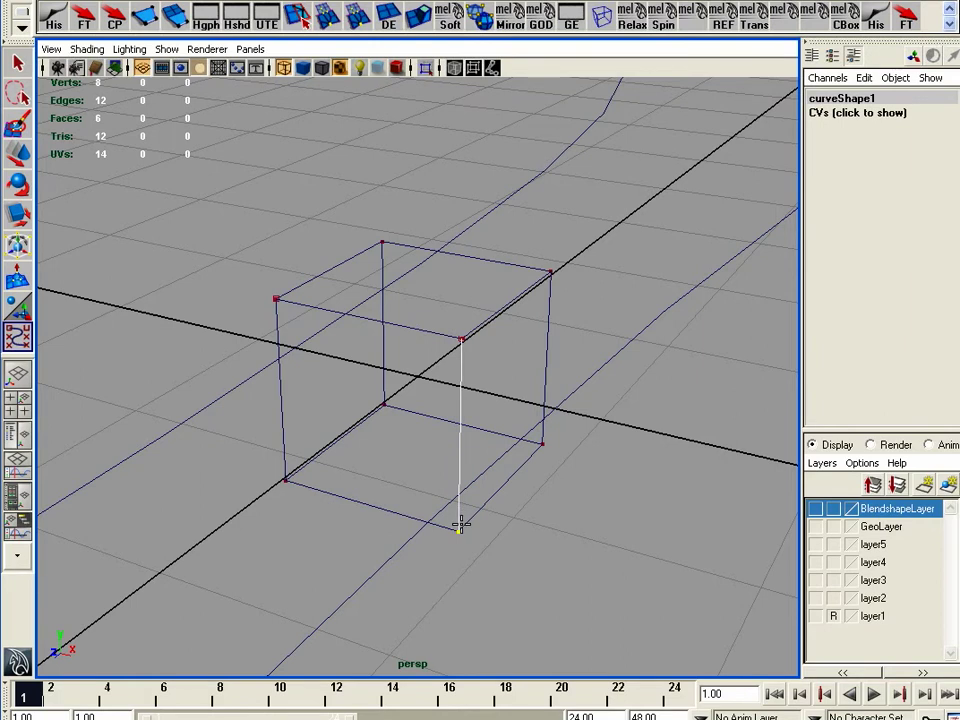
pyautogui.click(286, 483)
pyautogui.click(386, 403)
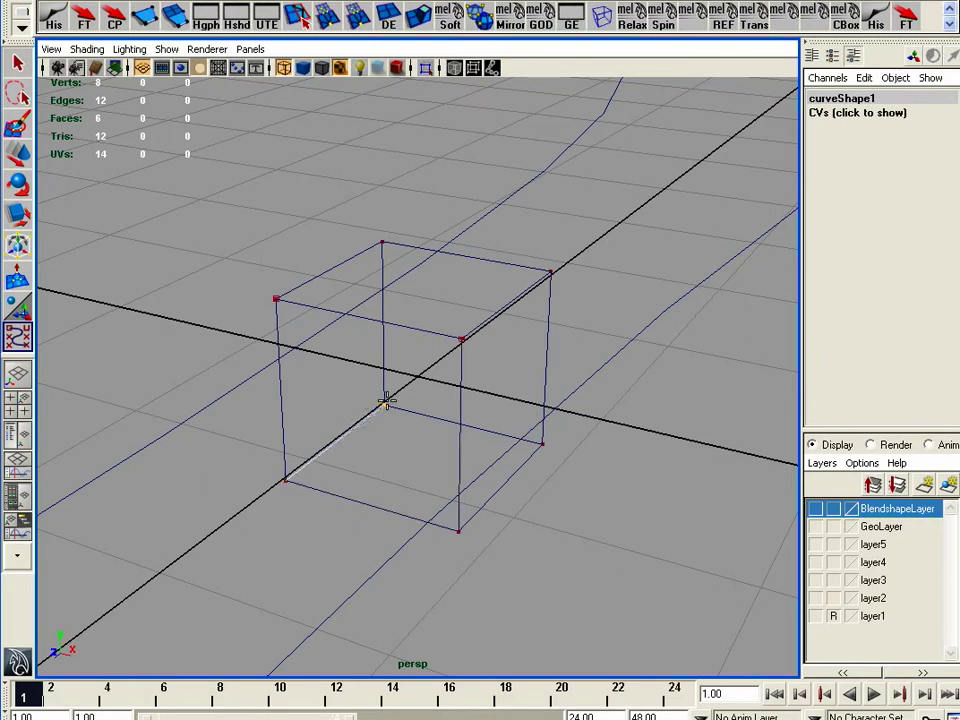
pyautogui.click(541, 453)
pyautogui.click(462, 522)
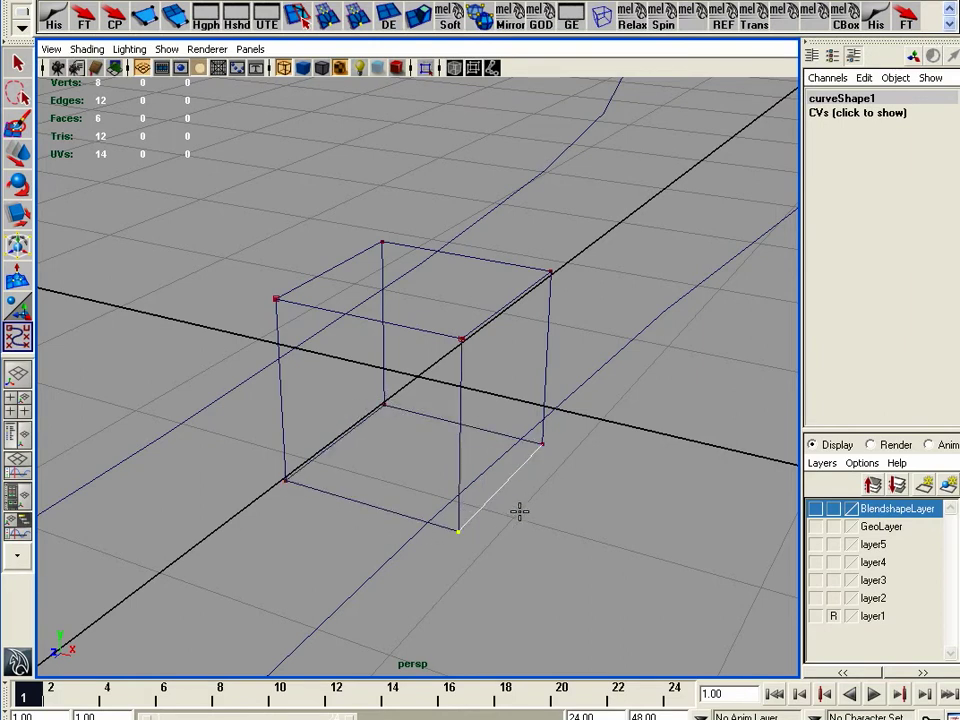
pyautogui.press('Return')
# Move the box curve clear of the polygon cube and delete the polygon cube
pyautogui.moveTo(417, 376); pyautogui.dragTo(536, 286)
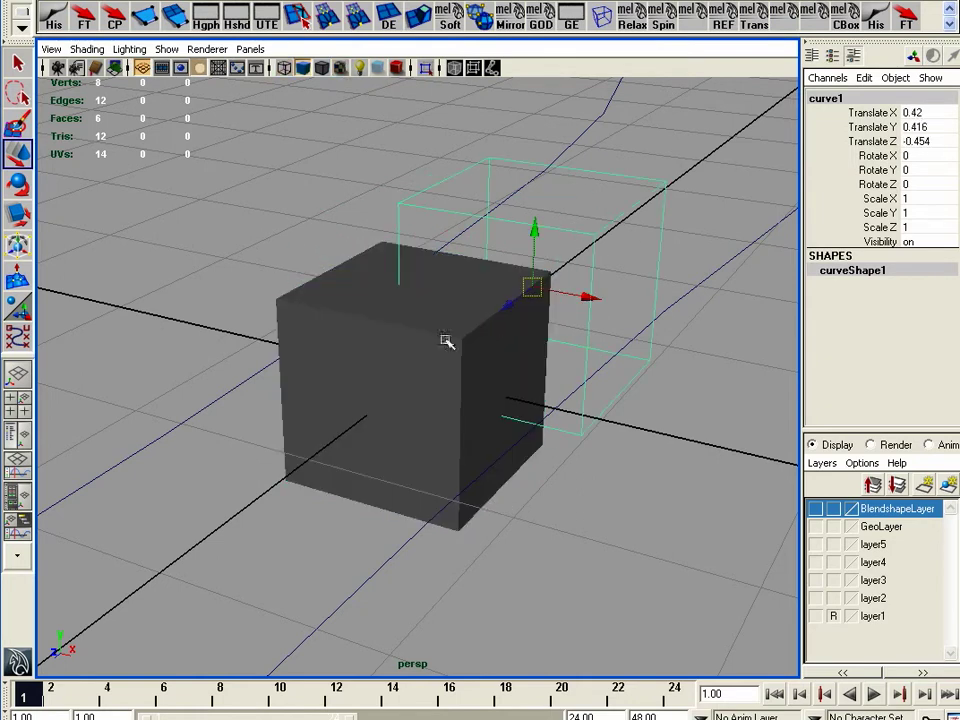
pyautogui.click(451, 456)
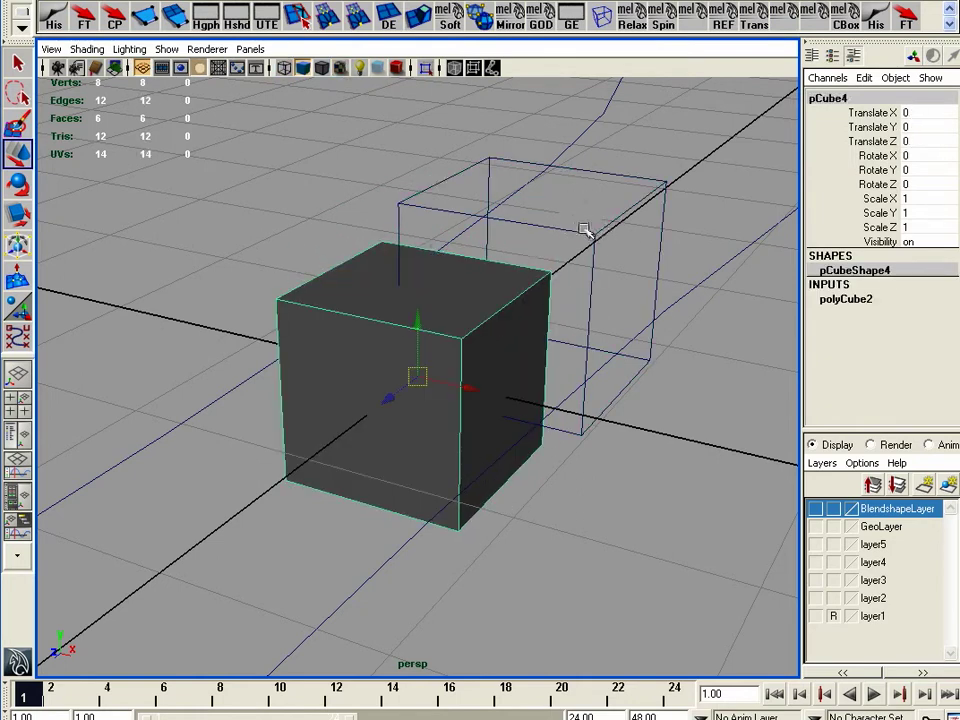
pyautogui.press('Delete')
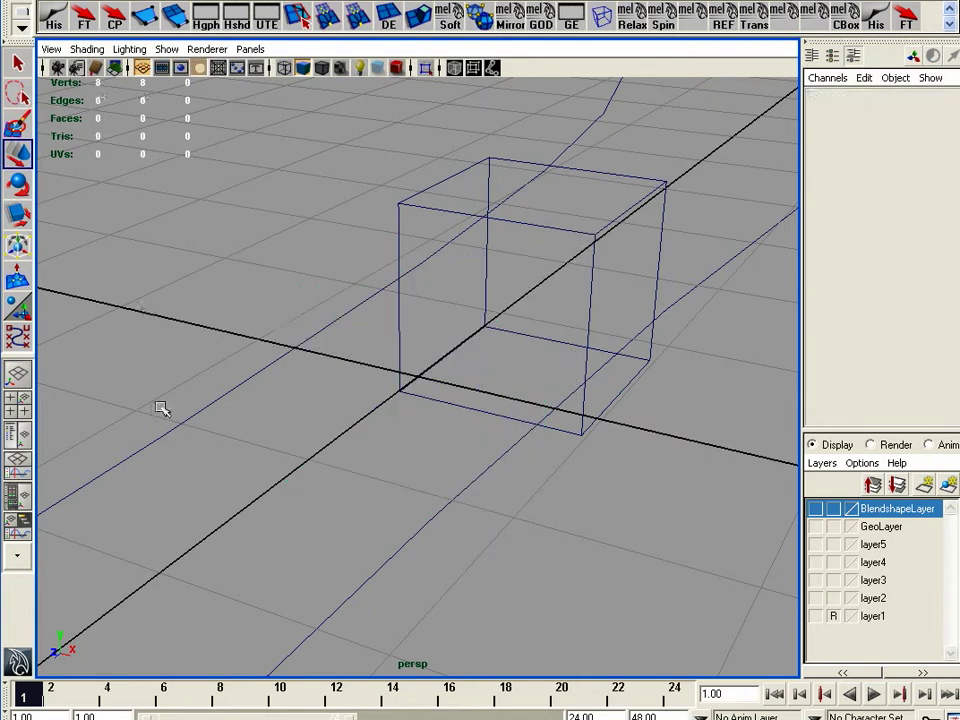
# Snap the box curve to the root joint at the hips, at Y 51.759 and Z -4.5
pyautogui.keyDown('alt'); pyautogui.moveTo(480, 468); pyautogui.dragTo(360, 452); pyautogui.keyUp('alt')
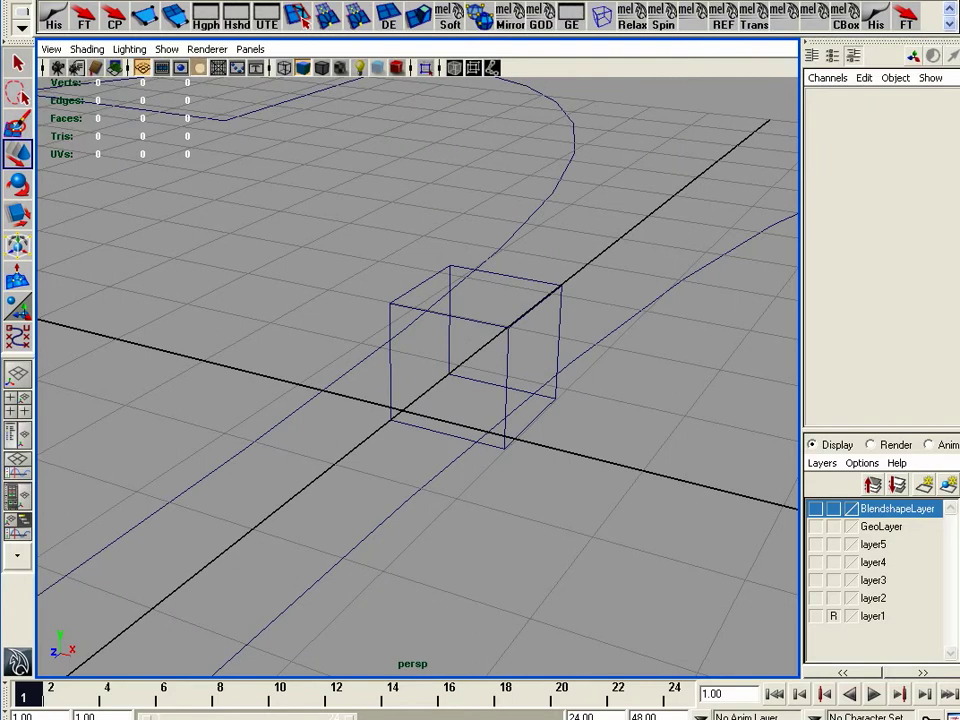
pyautogui.keyDown('alt'); pyautogui.moveTo(596, 437); pyautogui.dragTo(586, 400); pyautogui.keyUp('alt')
pyautogui.click(550, 301)
pyautogui.keyDown('alt'); pyautogui.moveTo(538, 373); pyautogui.dragTo(514, 379); pyautogui.keyUp('alt')
pyautogui.keyDown('alt'); pyautogui.moveTo(514, 379); pyautogui.dragTo(249, 386, button='right'); pyautogui.keyUp('alt')
pyautogui.keyDown('alt'); pyautogui.moveTo(589, 330); pyautogui.dragTo(583, 416, button='middle'); pyautogui.keyUp('alt')
pyautogui.keyDown('alt'); pyautogui.moveTo(583, 416); pyautogui.dragTo(407, 424, button='right'); pyautogui.keyUp('alt')
pyautogui.keyDown('alt'); pyautogui.moveTo(407, 424); pyautogui.dragTo(412, 454, button='middle'); pyautogui.keyUp('alt')
pyautogui.keyDown('alt'); pyautogui.moveTo(412, 440); pyautogui.dragTo(457, 436); pyautogui.keyUp('alt')
pyautogui.keyDown('alt'); pyautogui.moveTo(457, 436); pyautogui.dragTo(583, 430, button='right'); pyautogui.keyUp('alt')
pyautogui.keyDown('alt'); pyautogui.moveTo(512, 366); pyautogui.dragTo(506, 469, button='middle'); pyautogui.keyUp('alt')
pyautogui.keyDown('alt'); pyautogui.moveTo(506, 469); pyautogui.dragTo(493, 457); pyautogui.keyUp('alt')
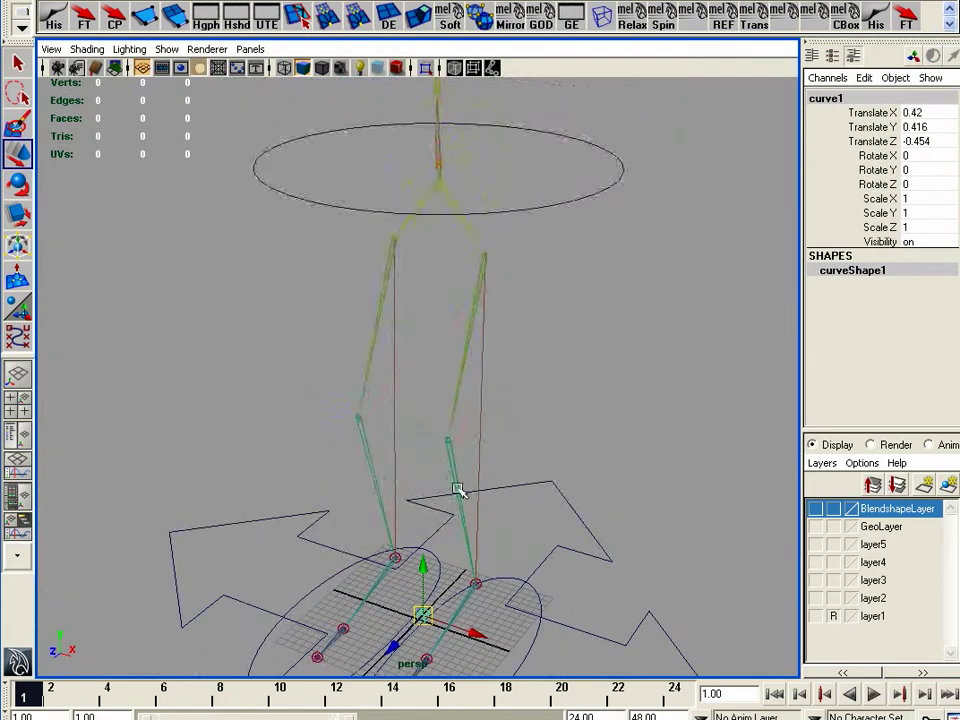
pyautogui.click(440, 184)
# Show GeoLayer and scale the box curve around the character's hips to about X 23.63, Y 8.03 and Z 25.29
pyautogui.press('r')
pyautogui.moveTo(456, 161); pyautogui.dragTo(648, 326, button='middle')
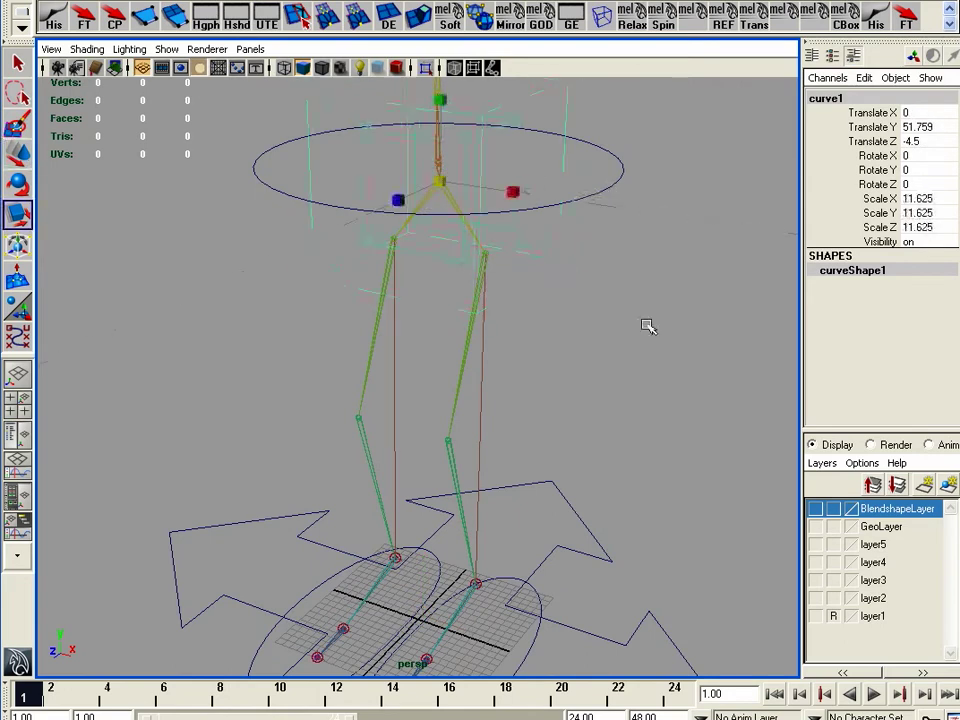
pyautogui.click(815, 527)
pyautogui.moveTo(513, 196); pyautogui.dragTo(340, 222)
pyautogui.moveTo(438, 100); pyautogui.dragTo(606, 377)
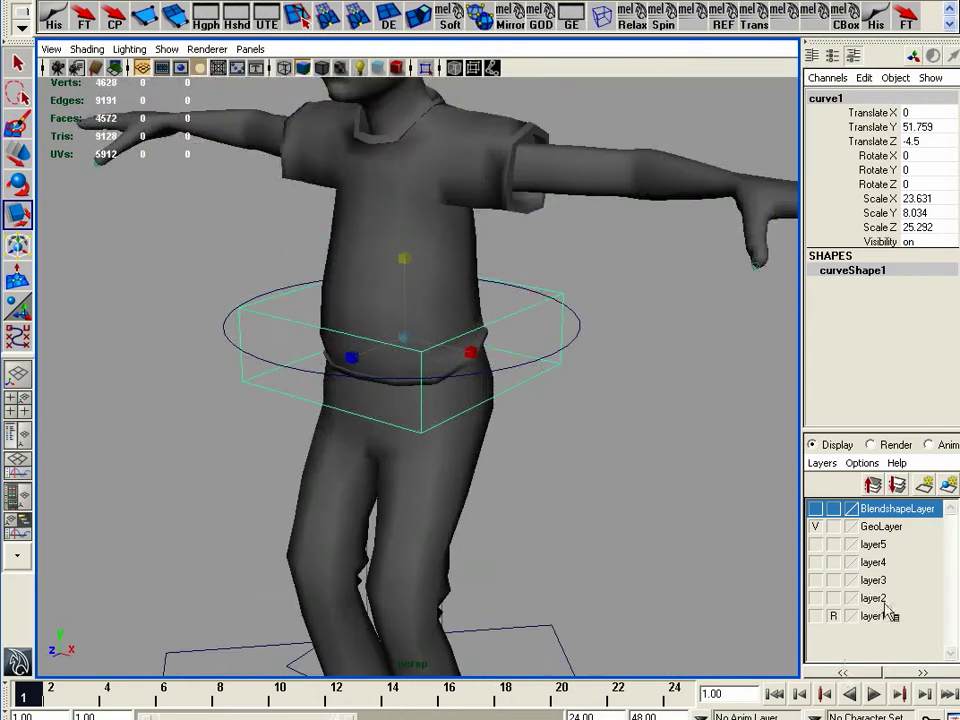
# Rename the box curve as HipCtrl, freezing its transformations and deleting its history
pyautogui.click(868, 97)
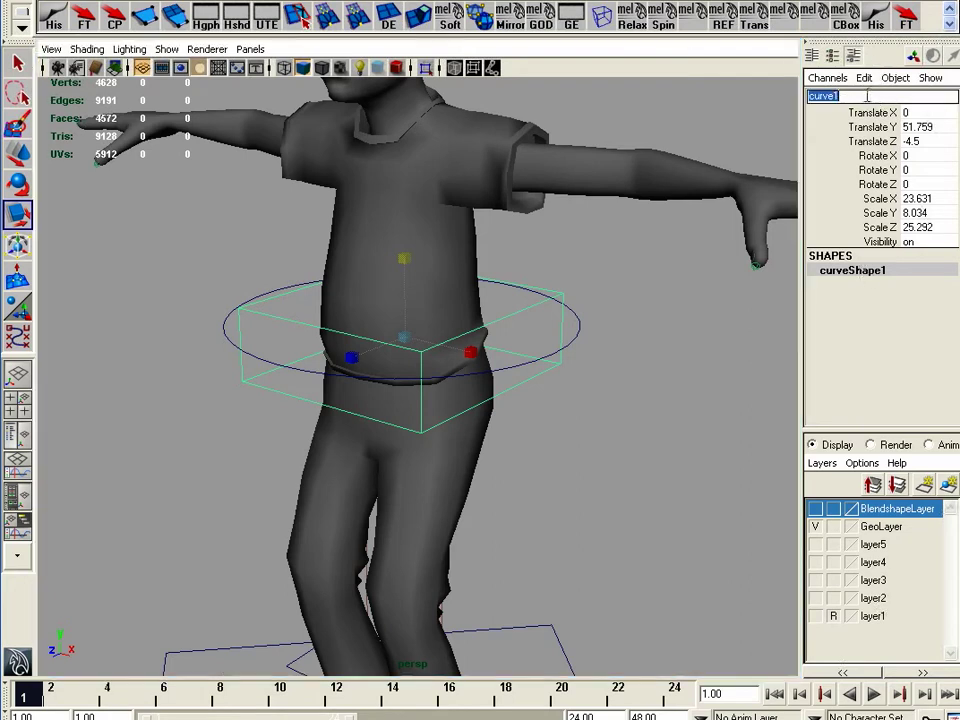
pyautogui.write('HipCtrl')
pyautogui.press('Return')
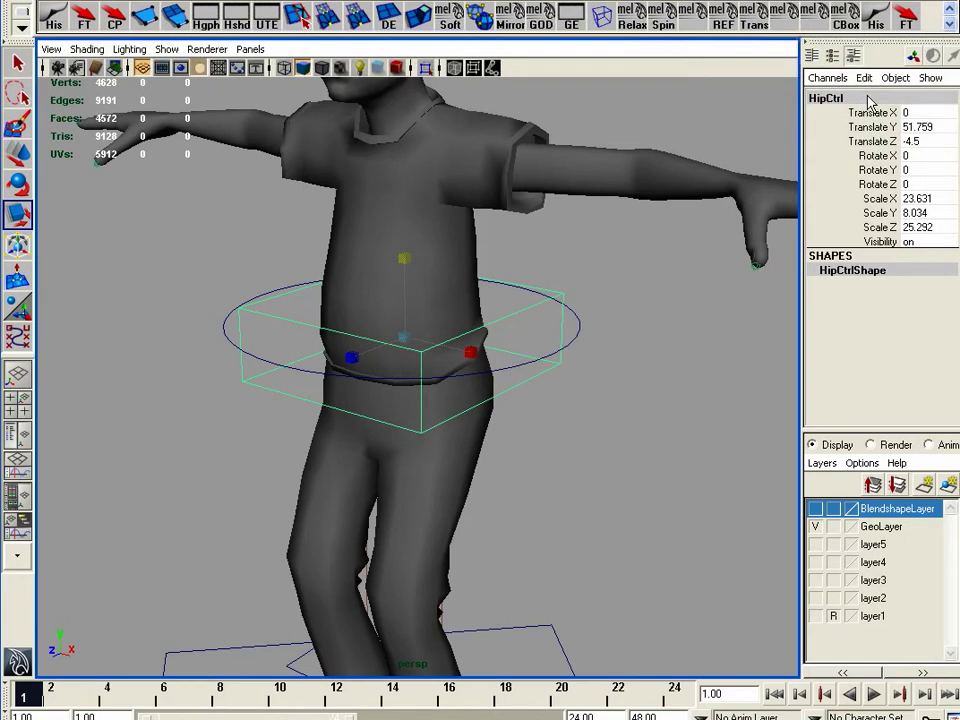
pyautogui.click(78, 14)
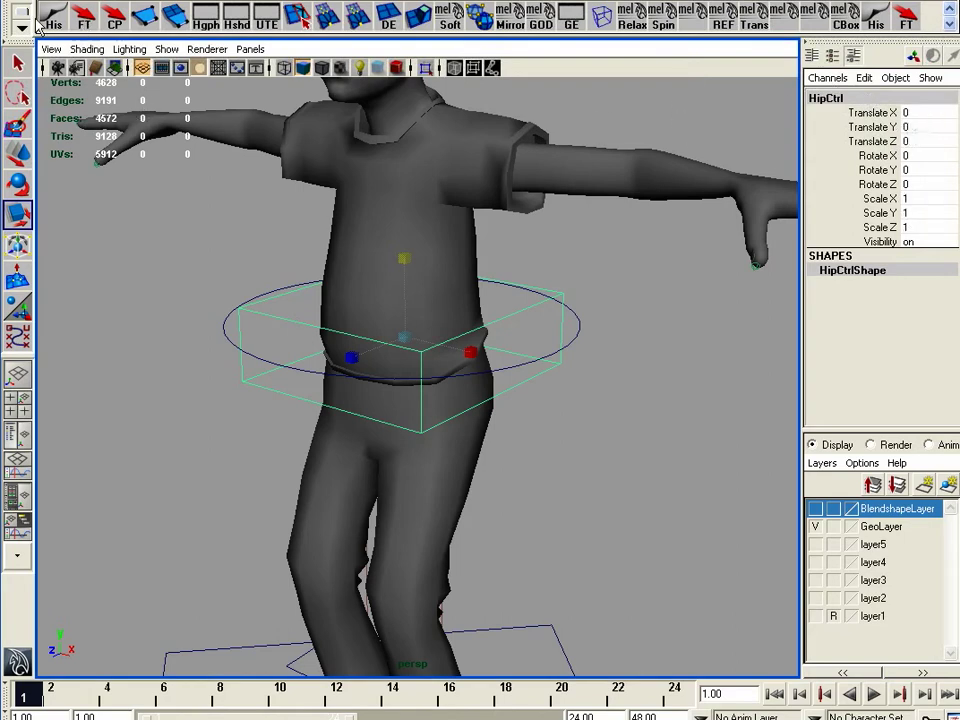
pyautogui.click(56, 22)
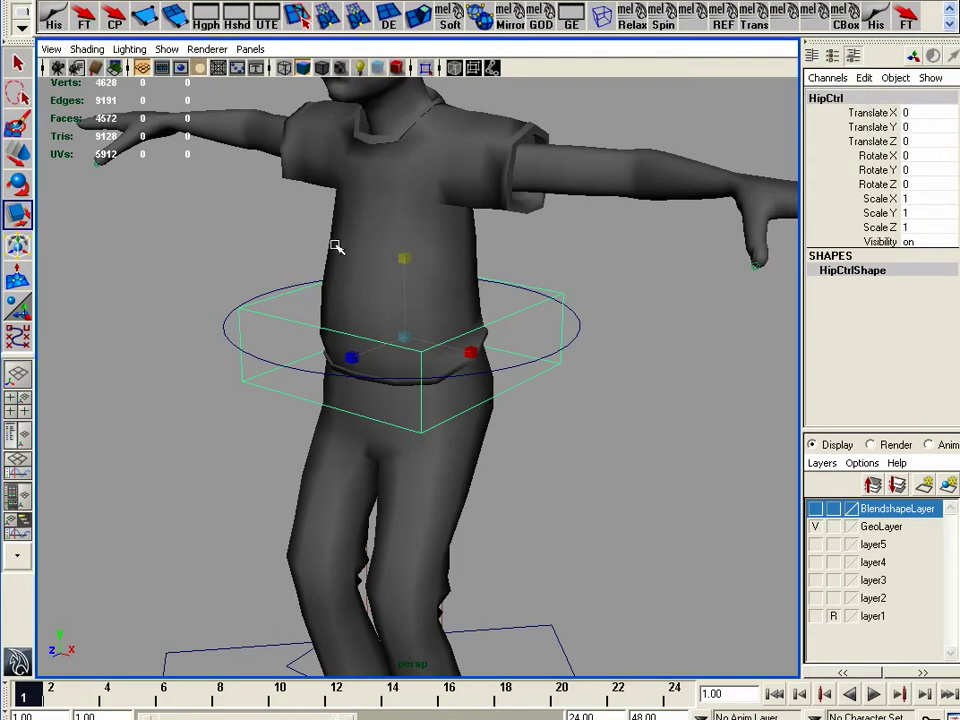
# Hide GeoLayer, flatten HipCtrl to about 0.807 in Y and freeze its transformations
pyautogui.click(815, 526)
pyautogui.keyDown('alt'); pyautogui.moveTo(486, 435); pyautogui.dragTo(450, 215); pyautogui.keyUp('alt')
pyautogui.keyDown('alt'); pyautogui.moveTo(402, 181); pyautogui.dragTo(476, 298); pyautogui.keyUp('alt')
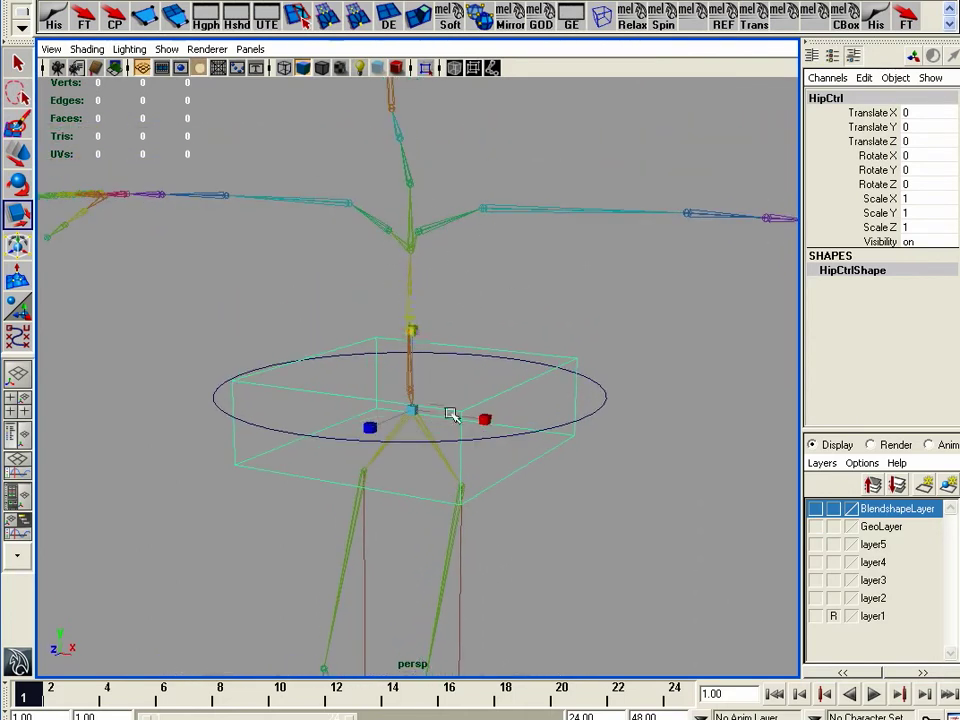
pyautogui.moveTo(412, 331); pyautogui.dragTo(413, 343)
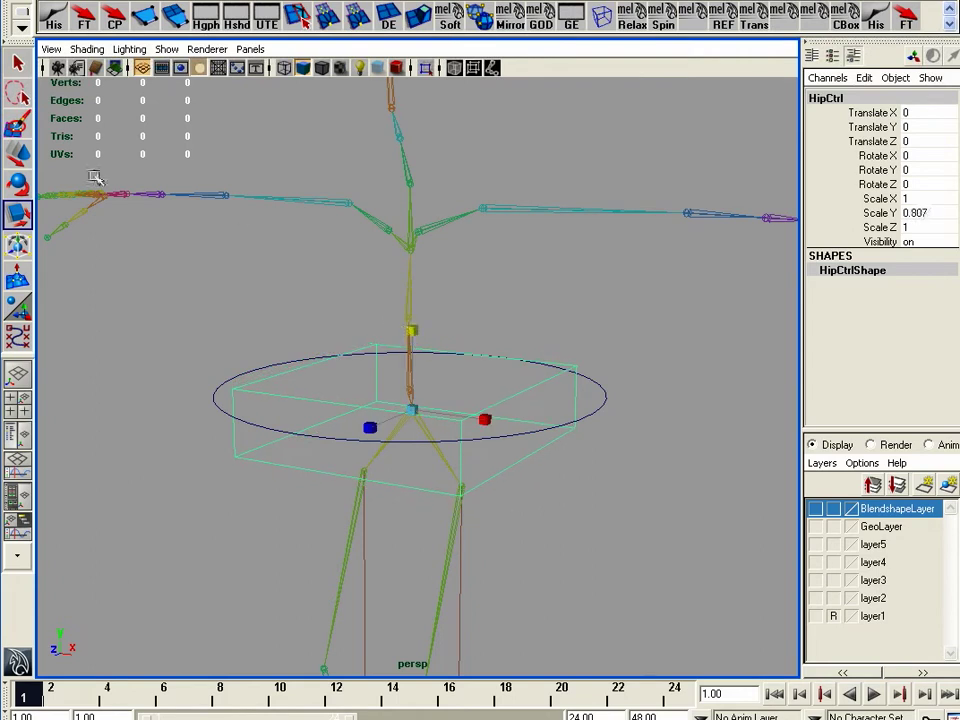
pyautogui.click(85, 28)
# Duplicate the HipCtrl curve and briefly show GeoLayer to compare the copy with the character's body
pyautogui.hotkey('ctrl', 'd')
pyautogui.press('w')
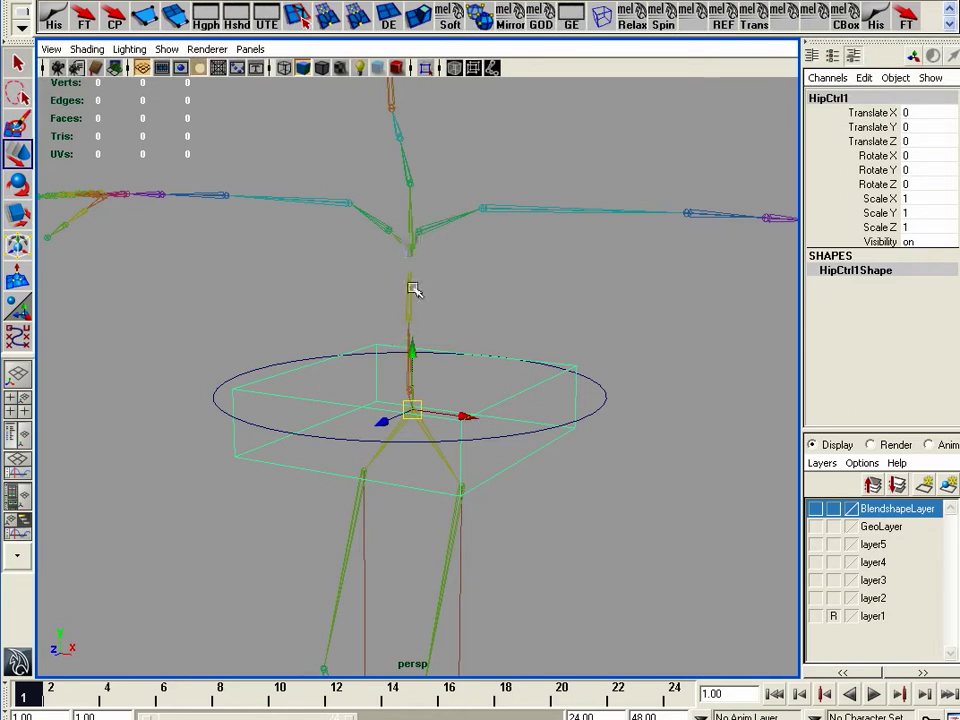
pyautogui.click(816, 527)
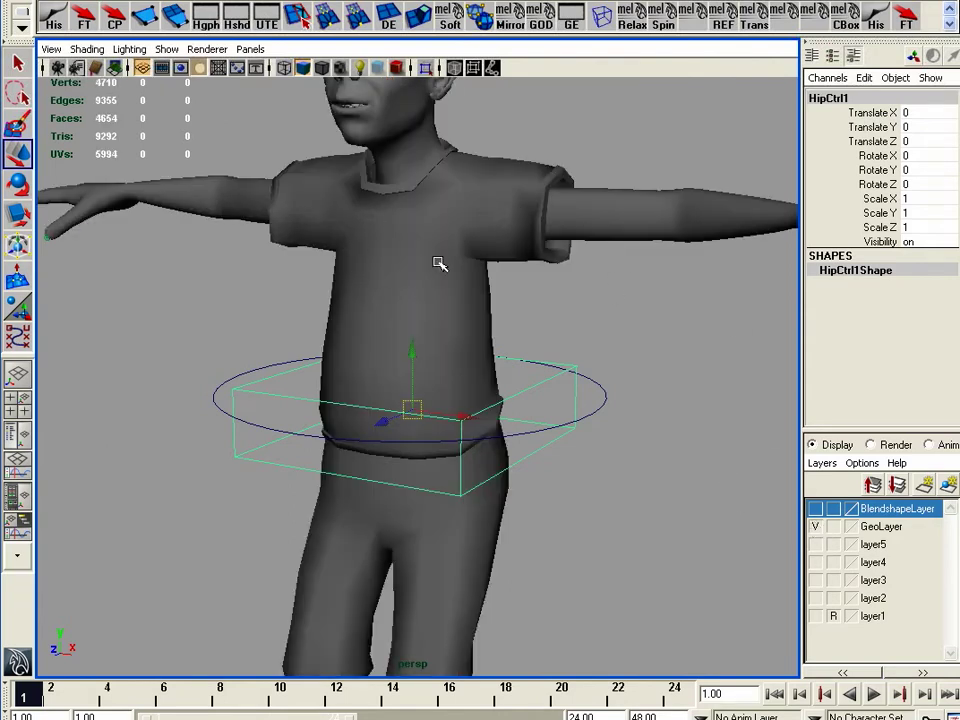
pyautogui.click(816, 527)
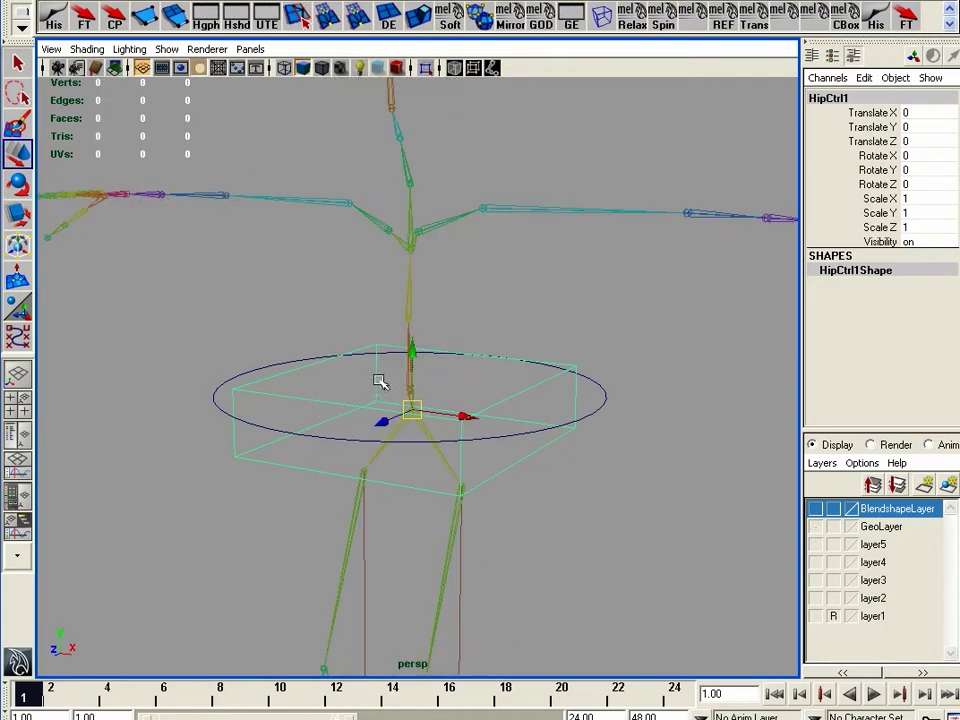
# Move the duplicated box curve up onto the Back1 joint, to about Y 9.014 and Z 0.769
pyautogui.moveTo(414, 408); pyautogui.dragTo(416, 321)
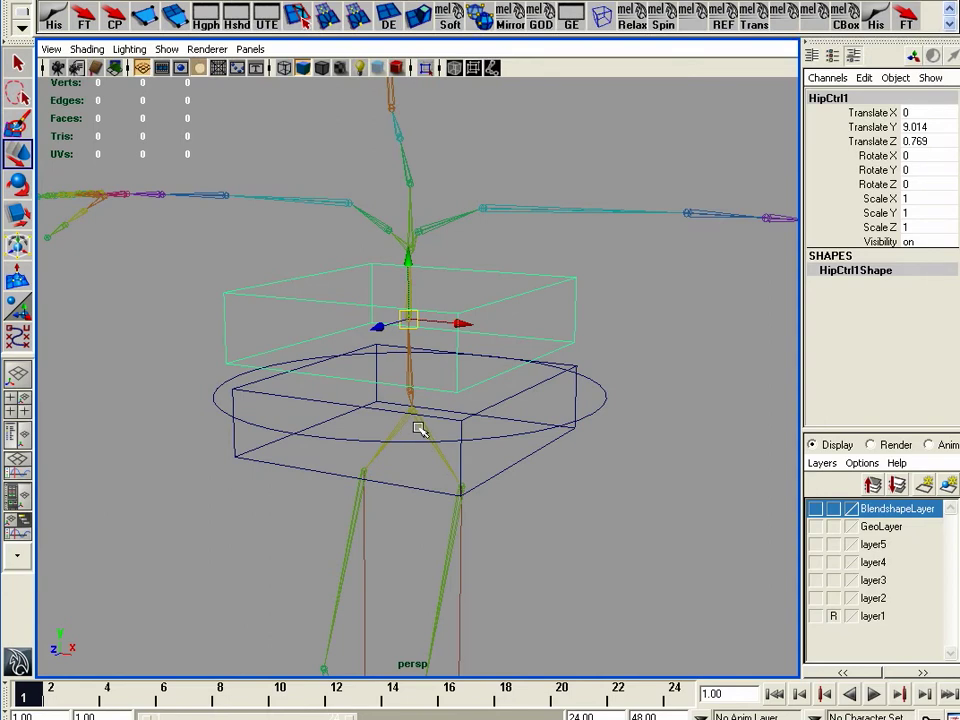
pyautogui.keyDown('alt'); pyautogui.moveTo(465, 366); pyautogui.dragTo(403, 278); pyautogui.keyUp('alt')
# Show GeoLayer, test-rotate the Back1 joint to check how the torso deforms, and undo the rotation
pyautogui.click(416, 287)
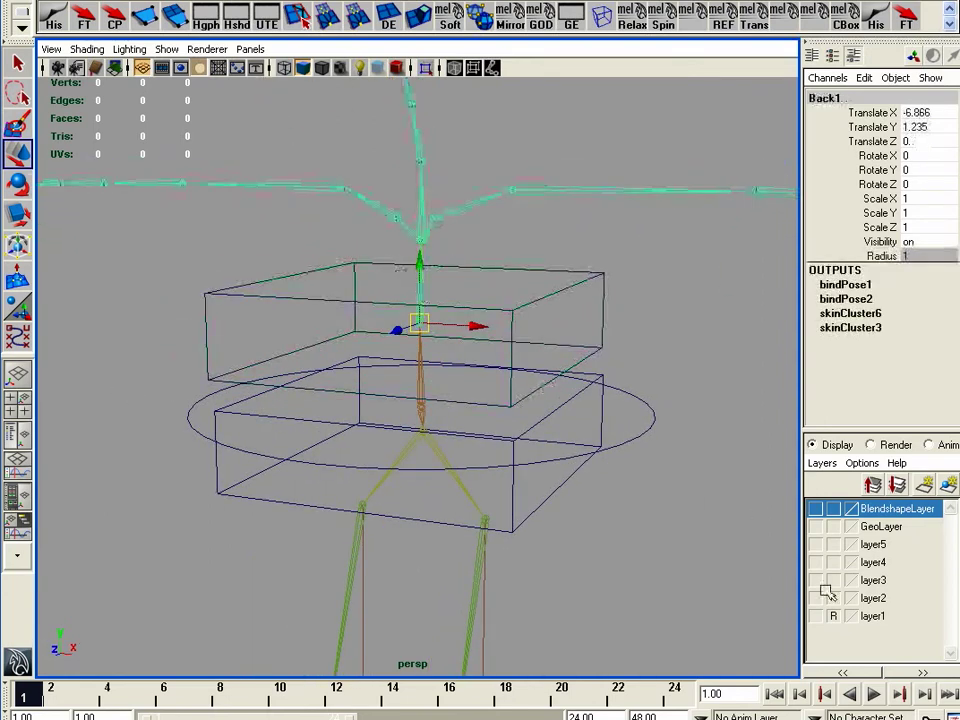
pyautogui.click(815, 527)
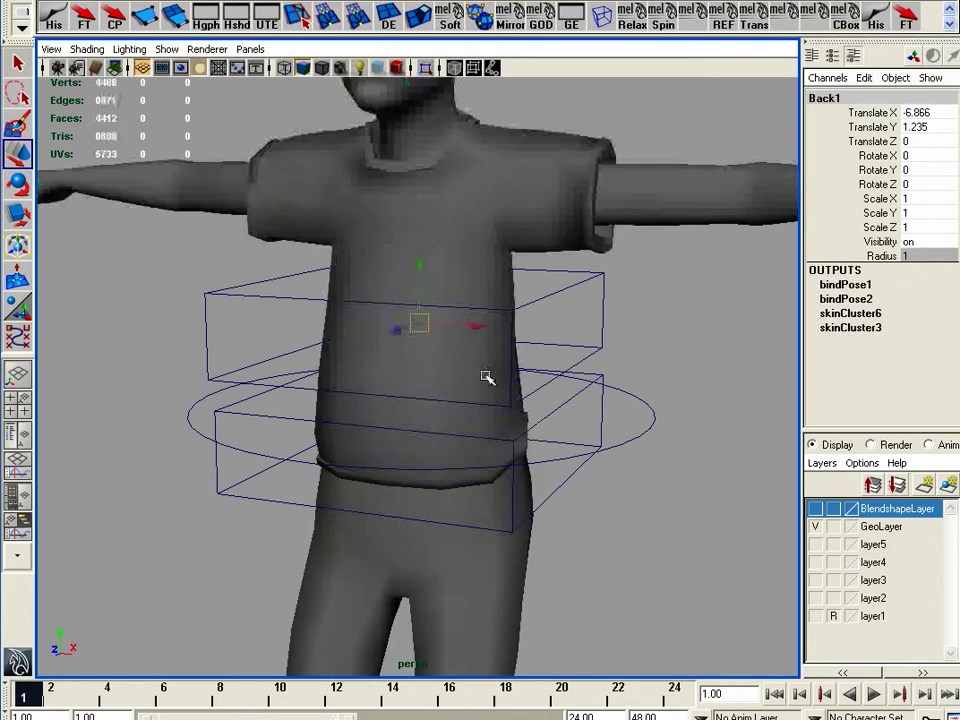
pyautogui.press('e')
pyautogui.moveTo(473, 287)
pyautogui.mouseDown()
pyautogui.moveTo(484, 328)
pyautogui.moveTo(474, 298)
pyautogui.mouseUp()
pyautogui.hotkey('ctrl', 'z')
pyautogui.hotkey('ctrl', 'z')
pyautogui.hotkey('ctrl', 'z')
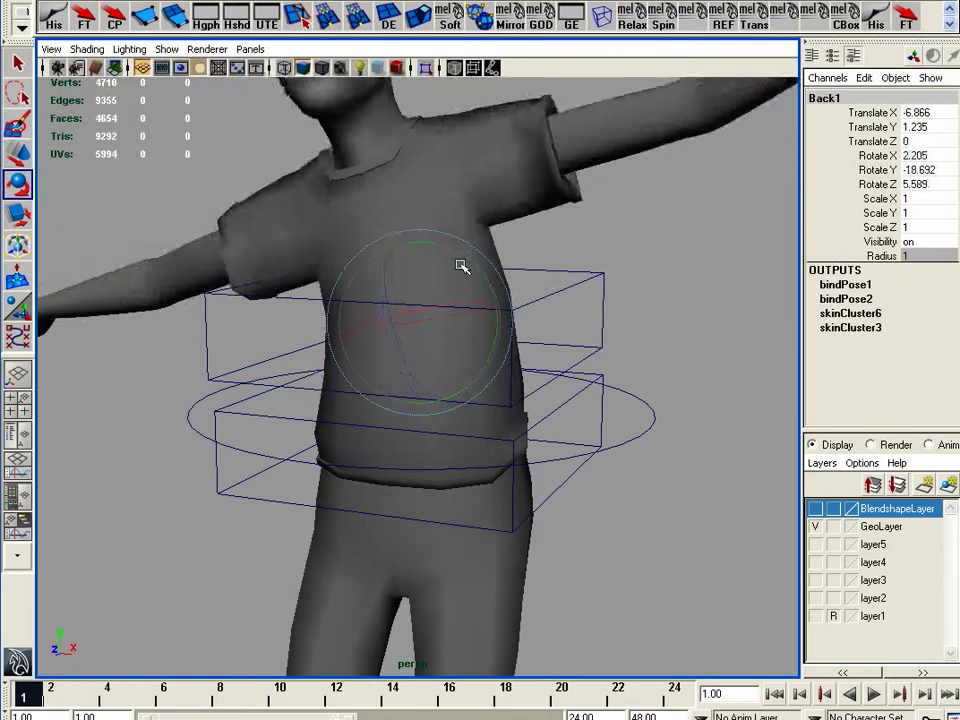
# Test-rotate the Back2 joint to compare its torso deformation, undo the rotation and hide GeoLayer
pyautogui.press('Down')
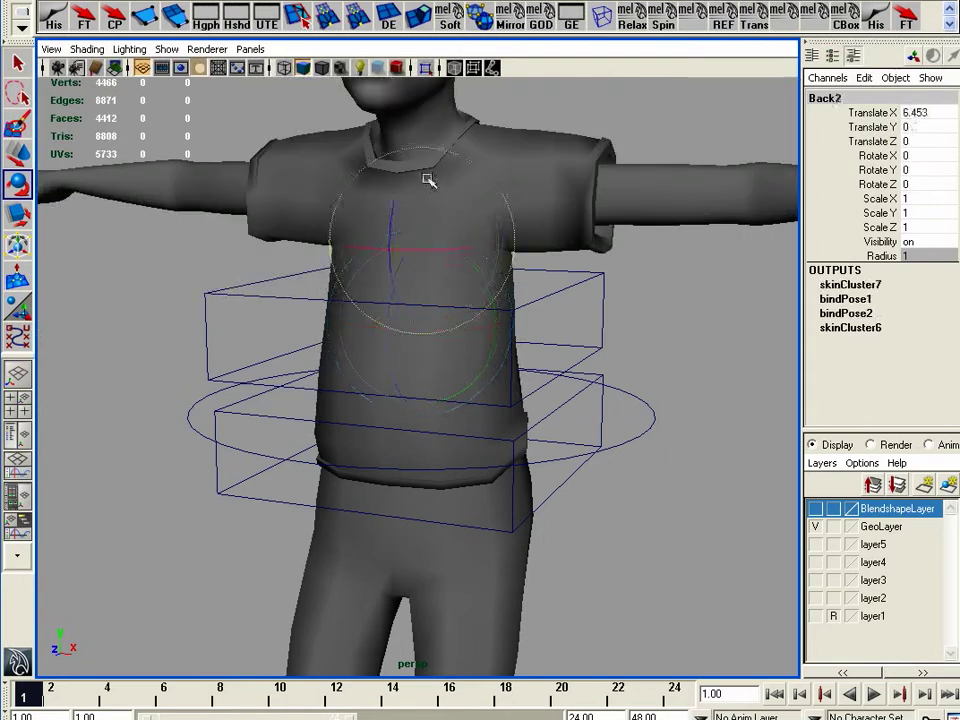
pyautogui.moveTo(443, 197)
pyautogui.mouseDown()
pyautogui.moveTo(462, 224)
pyautogui.moveTo(450, 206)
pyautogui.mouseUp()
pyautogui.hotkey('ctrl', 'z')
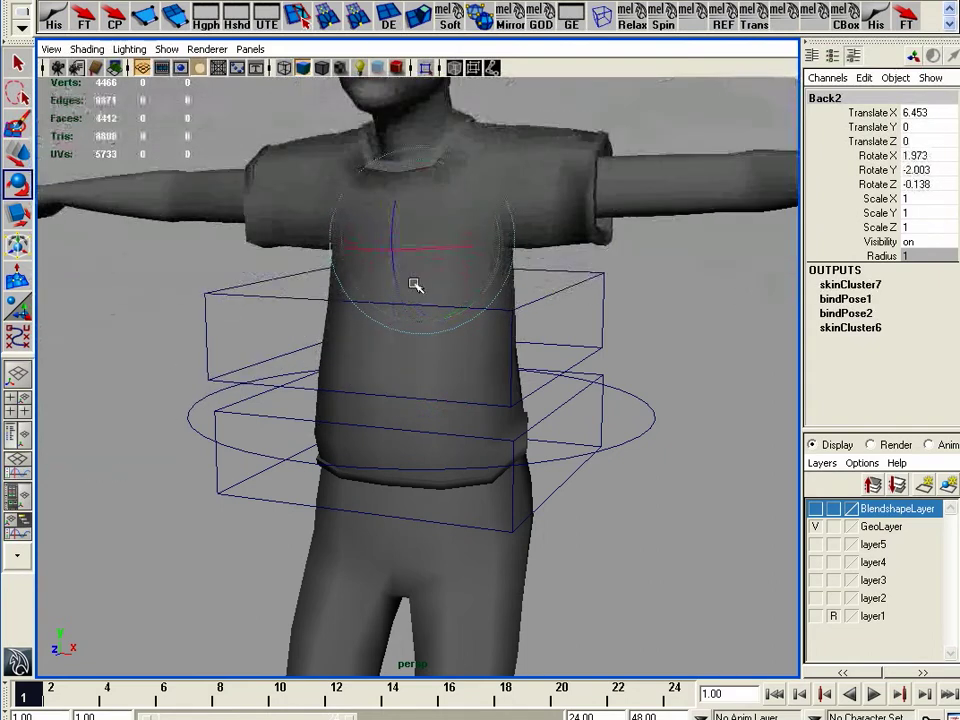
pyautogui.hotkey('ctrl', 'z')
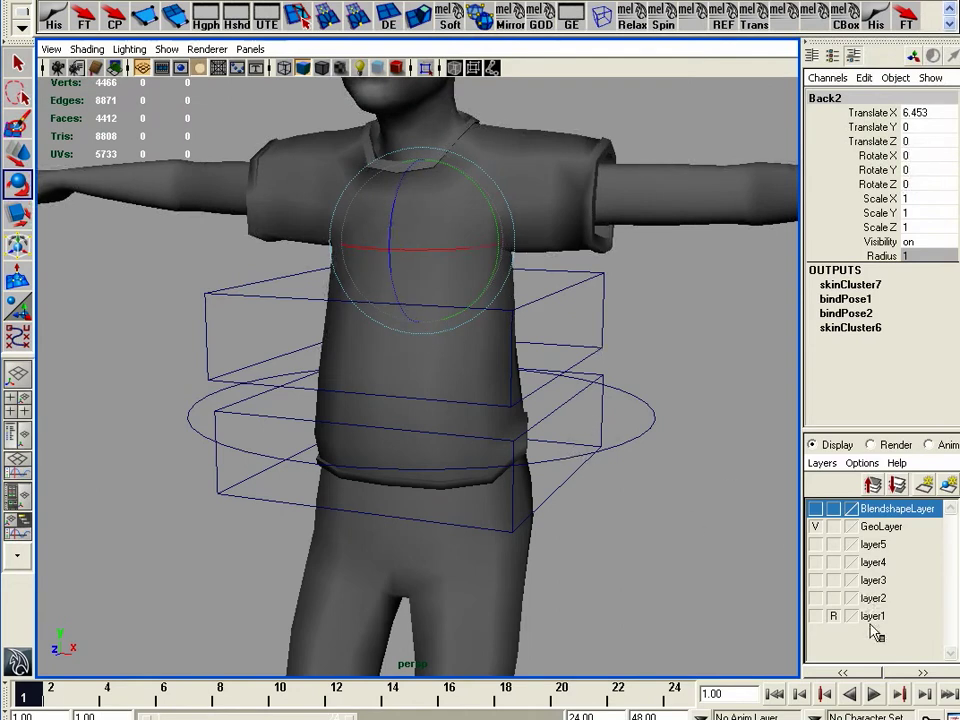
pyautogui.click(816, 526)
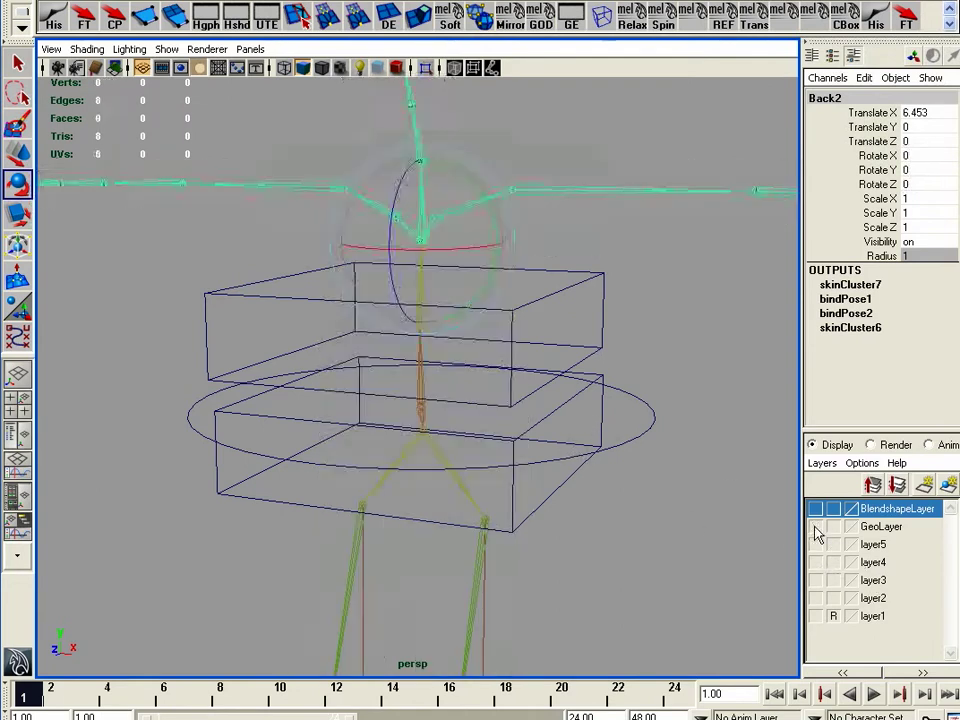
# Rename the upper box curve as ShoulderCtrl and freeze its transformations
pyautogui.keyDown('alt'); pyautogui.moveTo(476, 399); pyautogui.dragTo(546, 391); pyautogui.keyUp('alt')
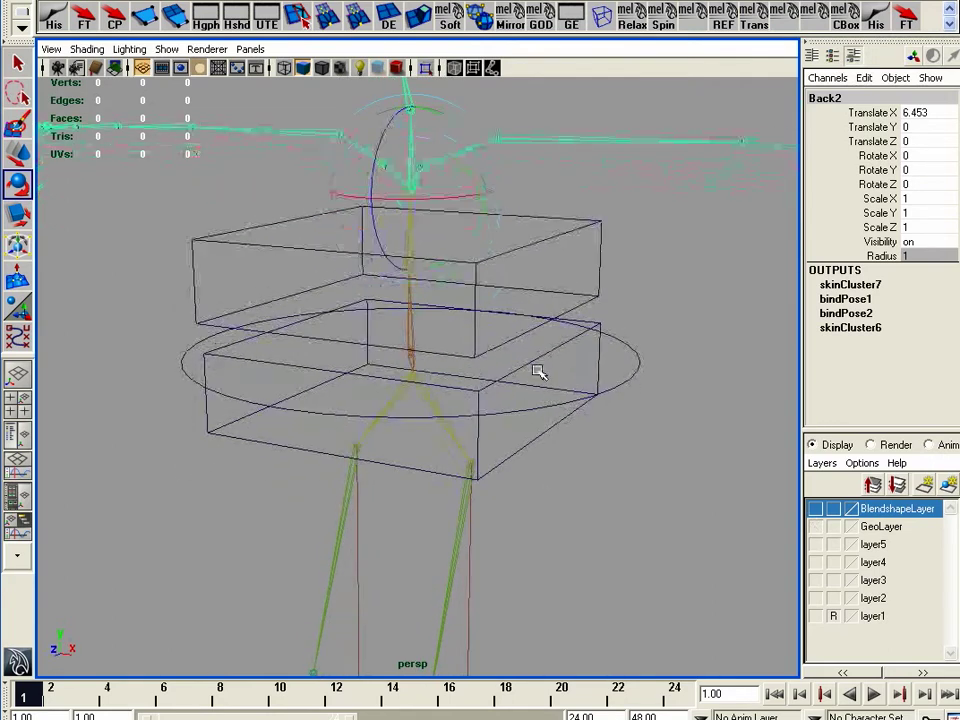
pyautogui.moveTo(617, 222); pyautogui.dragTo(580, 244)
pyautogui.click(872, 97)
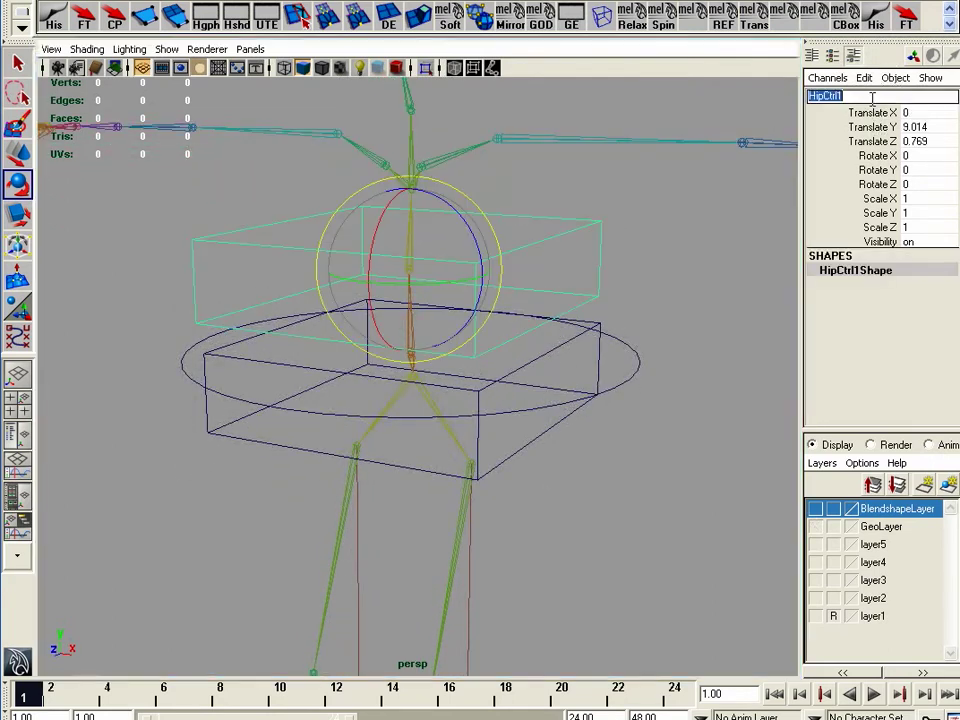
pyautogui.write('ShoulderCtr')
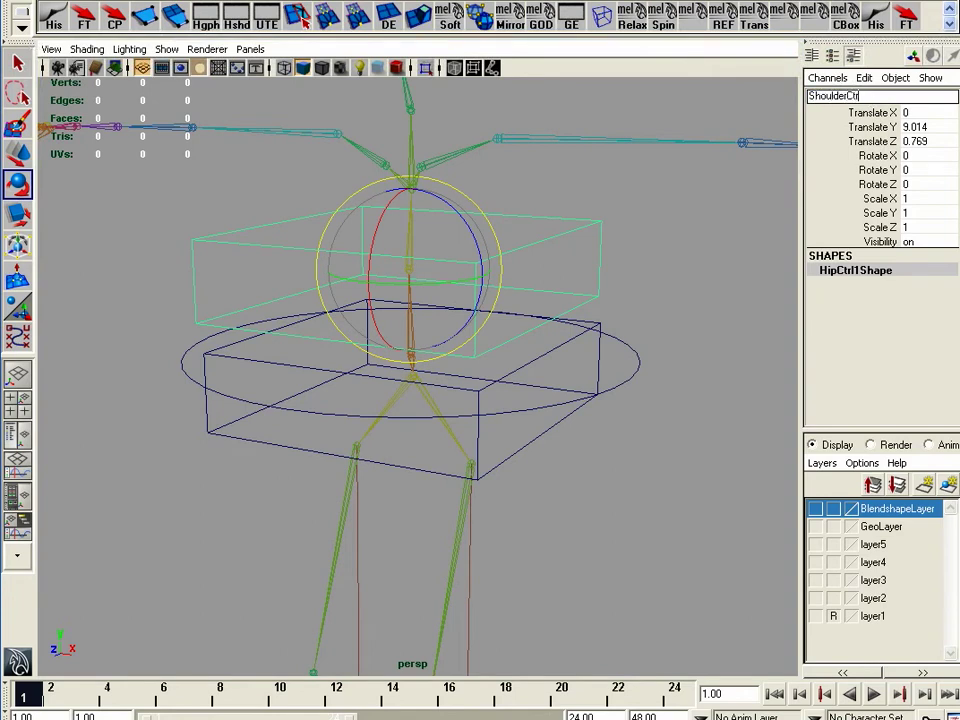
pyautogui.press('Return')
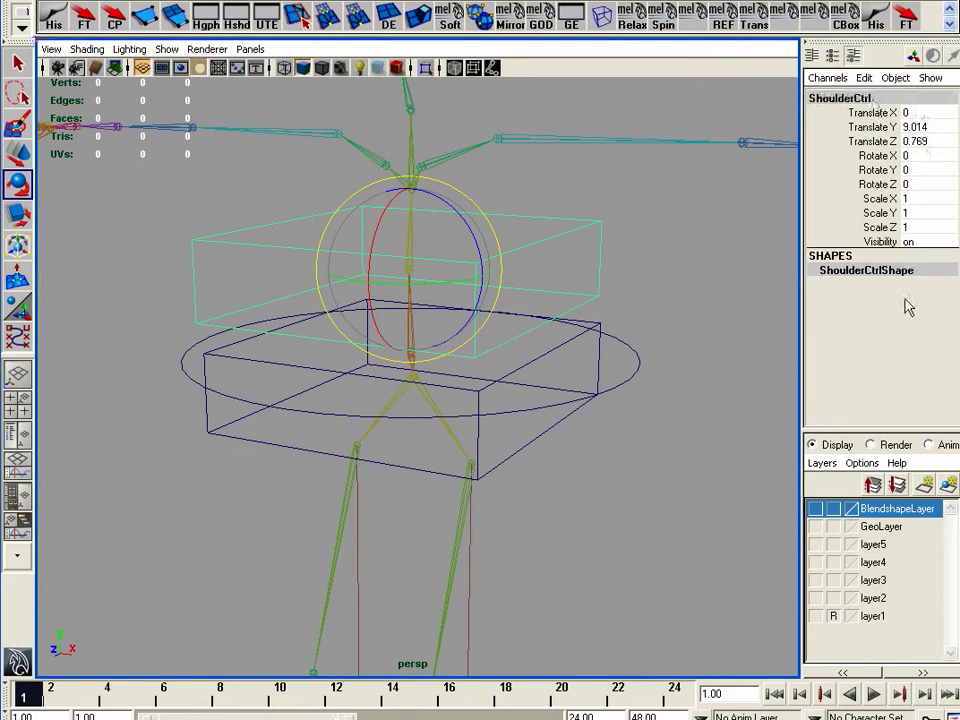
pyautogui.click(84, 27)
# Parent-constrain the Root joint to the UpperBody circle curve
pyautogui.keyDown('alt'); pyautogui.moveTo(511, 285); pyautogui.dragTo(470, 492); pyautogui.keyUp('alt')
pyautogui.click(622, 375)
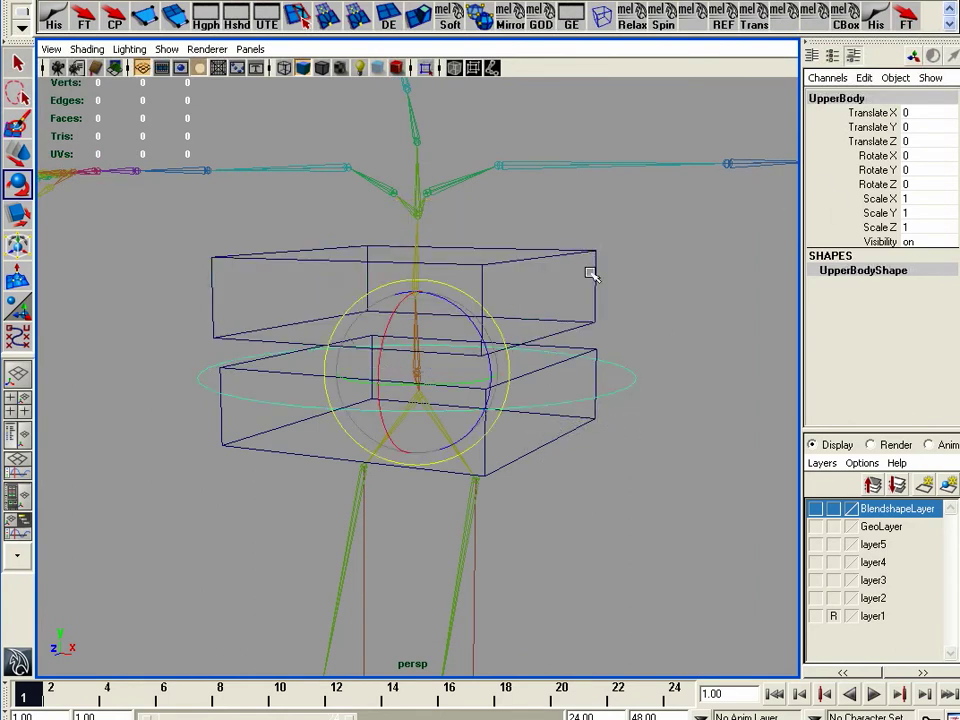
pyautogui.click(419, 362)
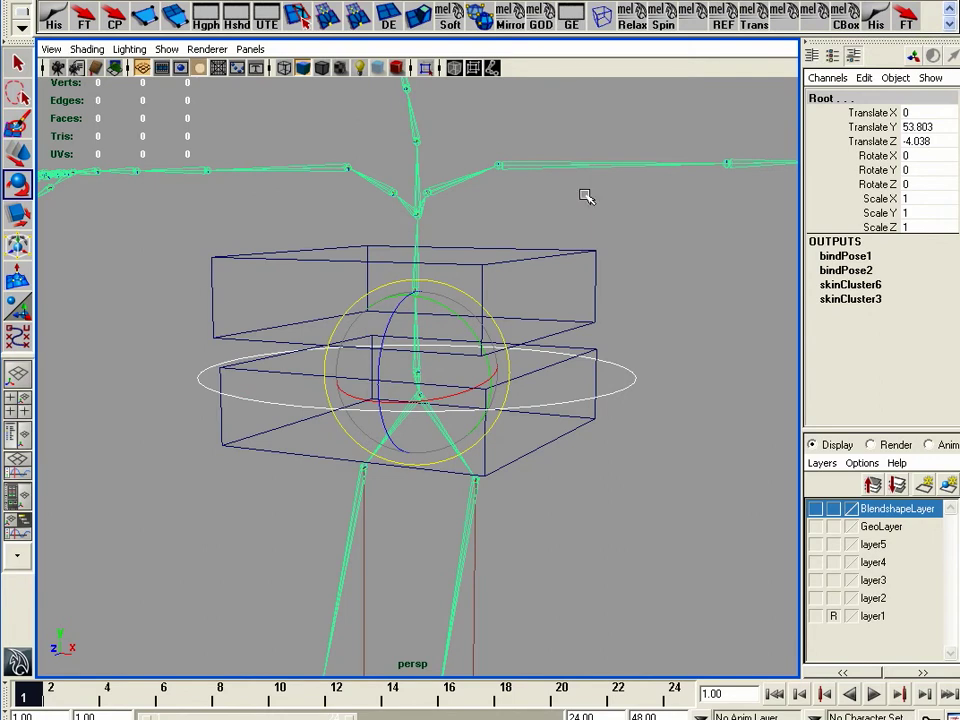
pyautogui.click(650, 0)
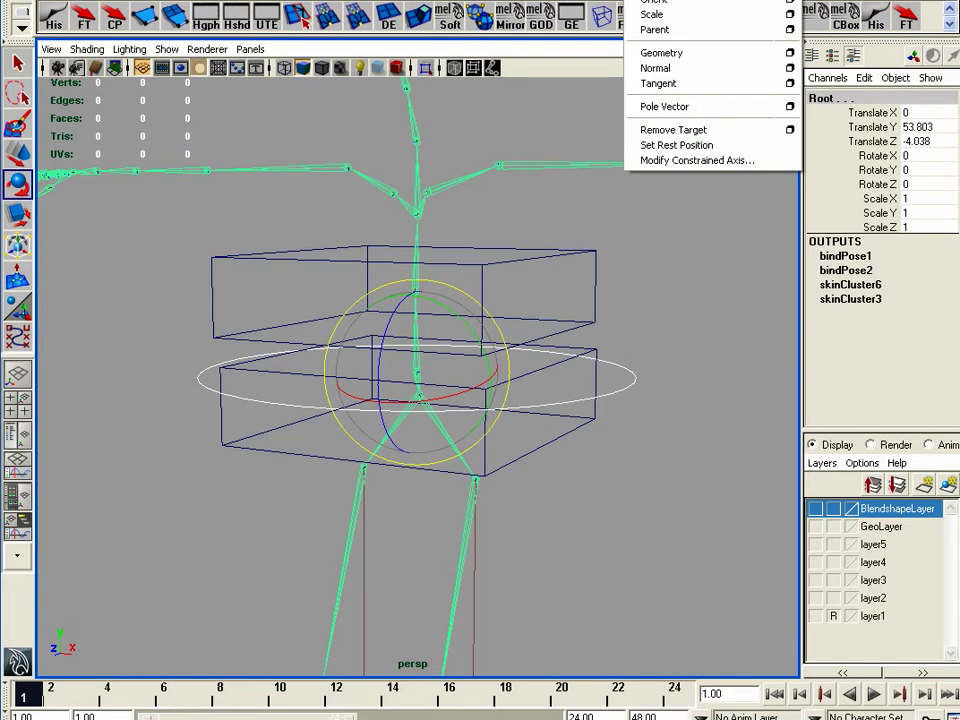
pyautogui.click(658, 32)
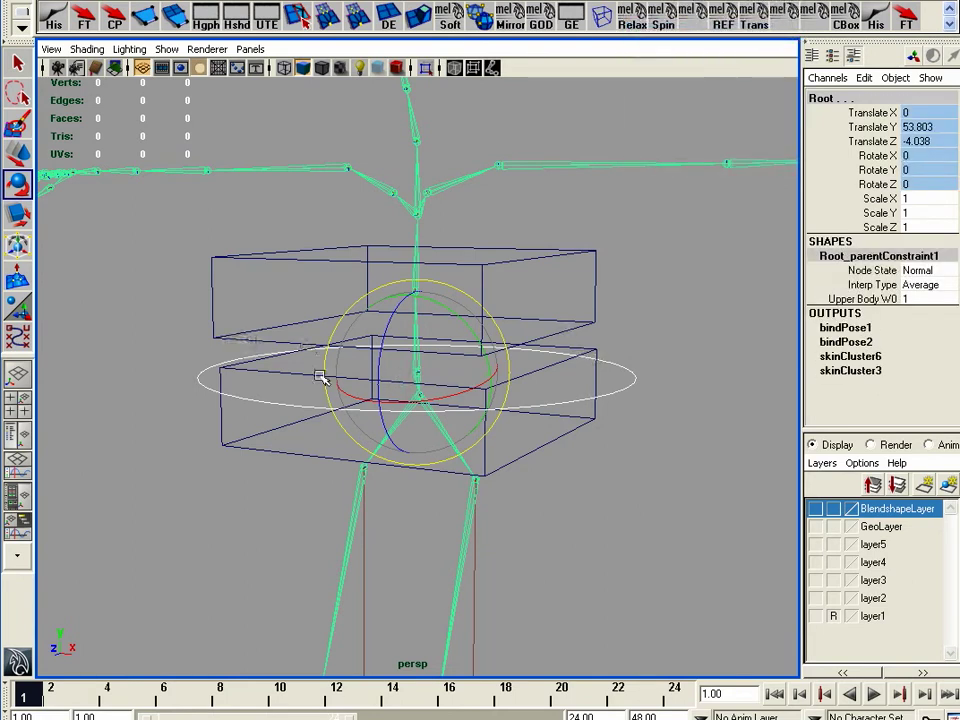
# Test the constraint by rotating Root, then rotating and moving UpperBody, undoing each change
pyautogui.keyDown('alt'); pyautogui.moveTo(565, 408); pyautogui.dragTo(373, 422, button='right'); pyautogui.keyUp('alt')
pyautogui.keyDown('alt'); pyautogui.moveTo(535, 345); pyautogui.dragTo(465, 378); pyautogui.keyUp('alt')
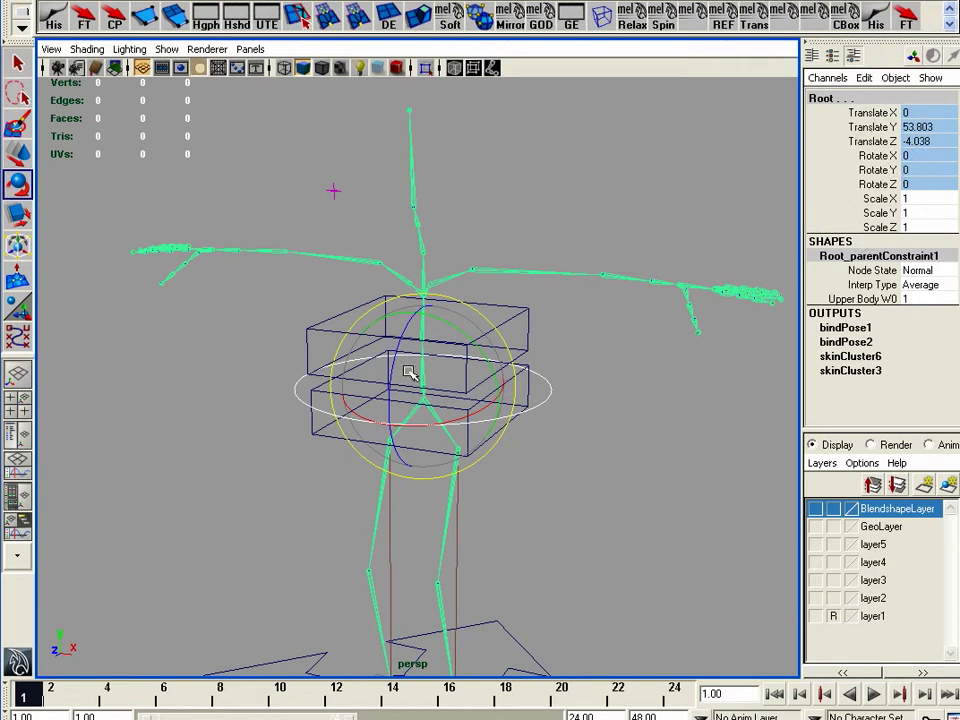
pyautogui.moveTo(453, 355)
pyautogui.mouseDown()
pyautogui.moveTo(426, 349)
pyautogui.moveTo(444, 369)
pyautogui.mouseUp()
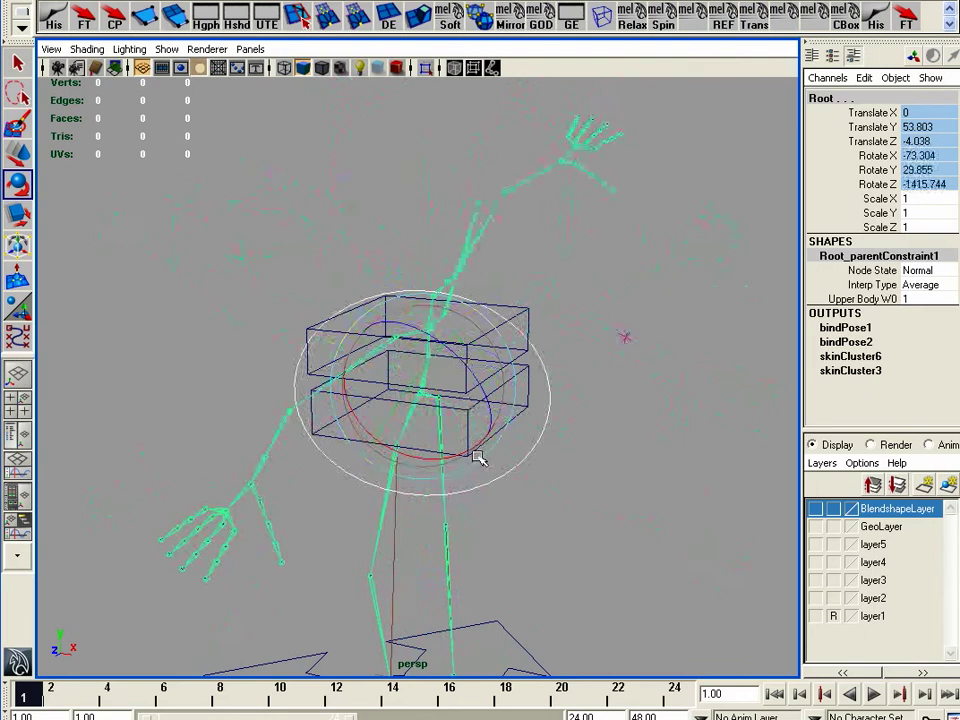
pyautogui.hotkey('ctrl', 'z')
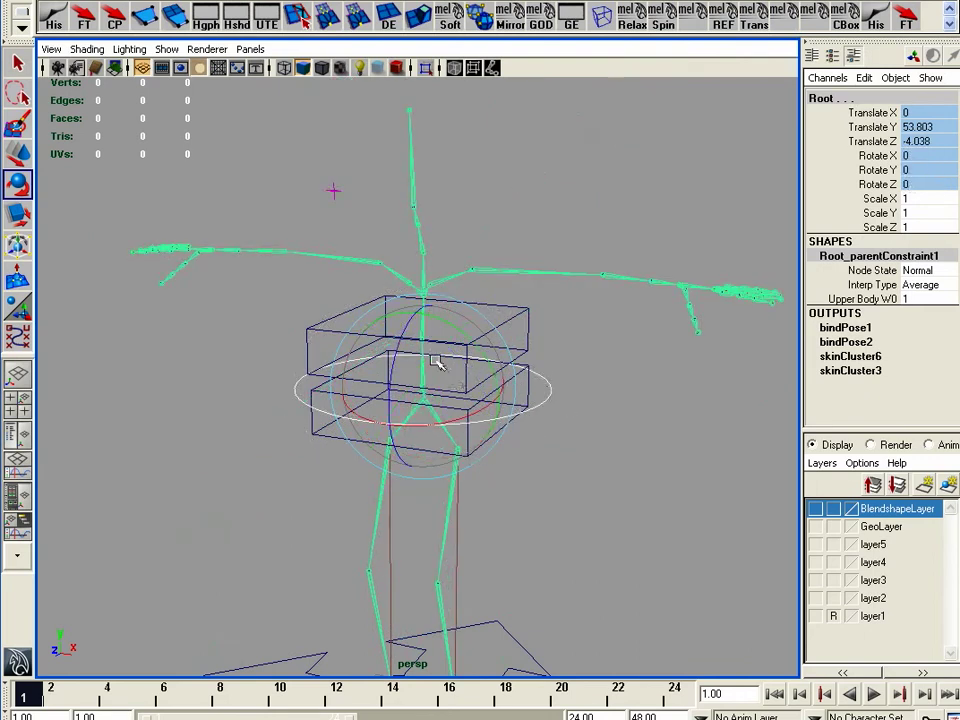
pyautogui.click(552, 398)
pyautogui.moveTo(510, 401)
pyautogui.mouseDown()
pyautogui.moveTo(463, 386)
pyautogui.moveTo(480, 394)
pyautogui.moveTo(460, 395)
pyautogui.moveTo(523, 414)
pyautogui.moveTo(499, 388)
pyautogui.mouseUp()
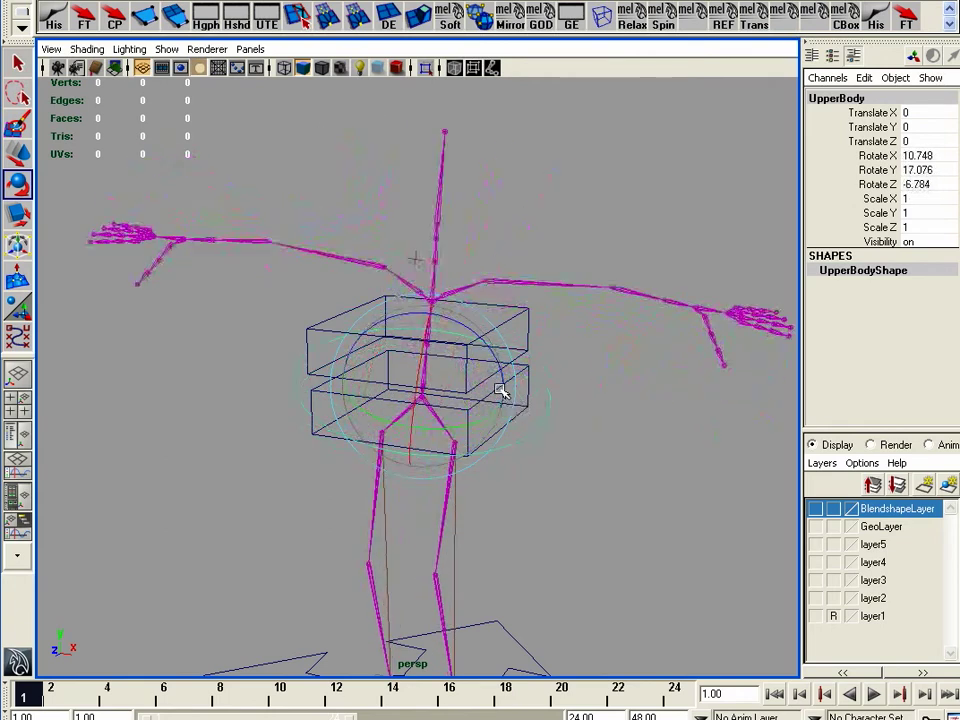
pyautogui.press('w')
pyautogui.moveTo(425, 397); pyautogui.dragTo(358, 426)
pyautogui.hotkey('ctrl', 'z')
pyautogui.hotkey('ctrl', 'z')
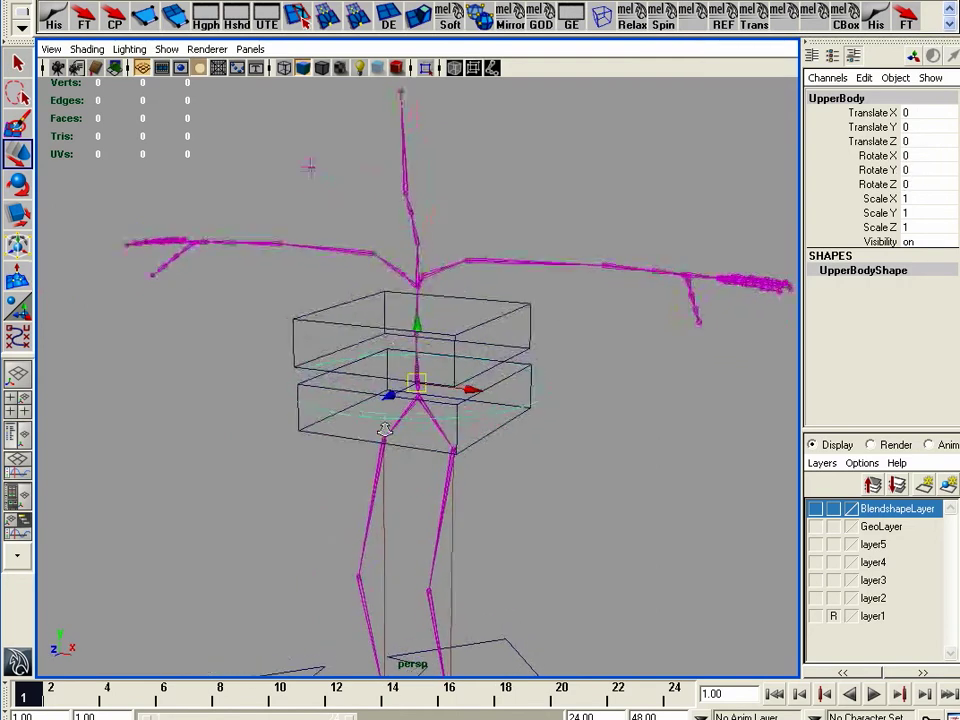
# Parent the ShoulderCtrl and HipCtrl box curves under the UpperBody circle curve
pyautogui.keyDown('alt'); pyautogui.moveTo(358, 426); pyautogui.dragTo(490, 365, button='right'); pyautogui.keyUp('alt')
pyautogui.click(568, 270)
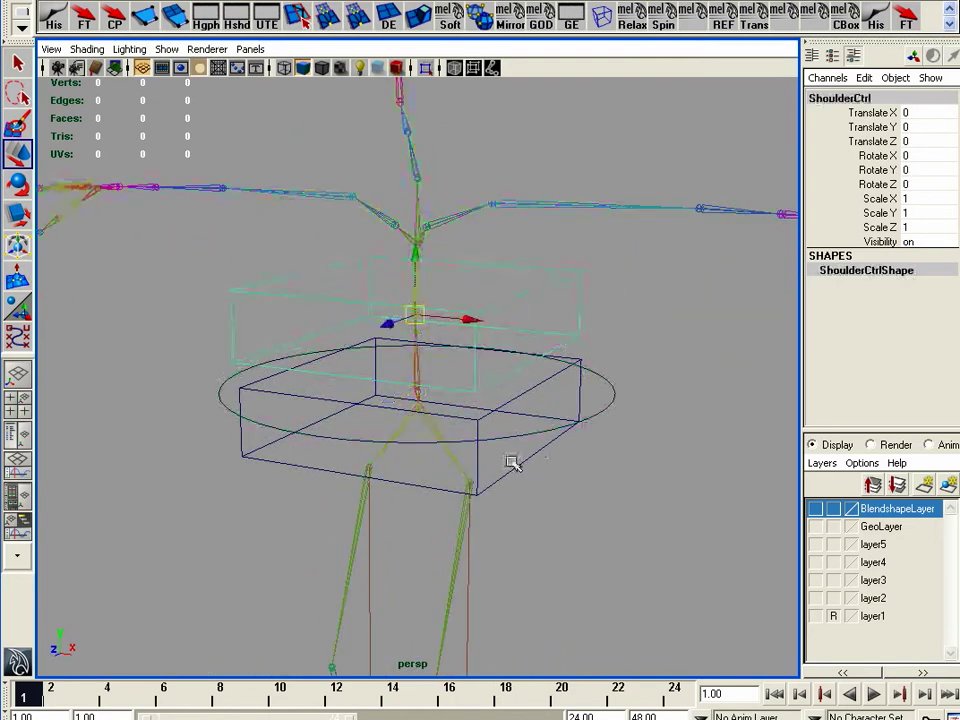
pyautogui.click(545, 466)
pyautogui.click(605, 409)
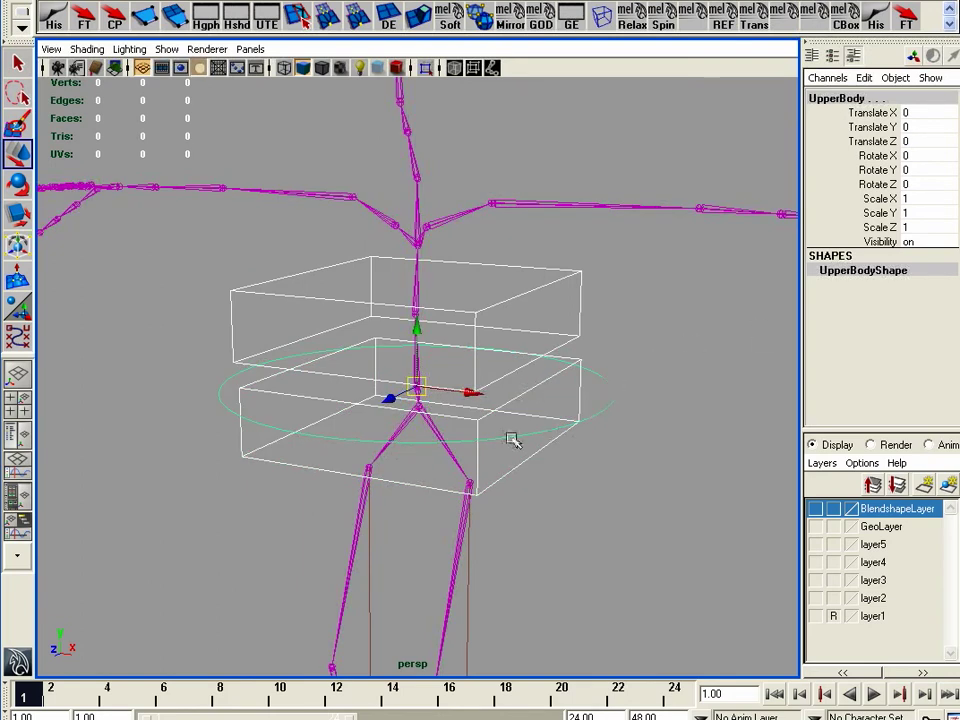
pyautogui.click(444, 465)
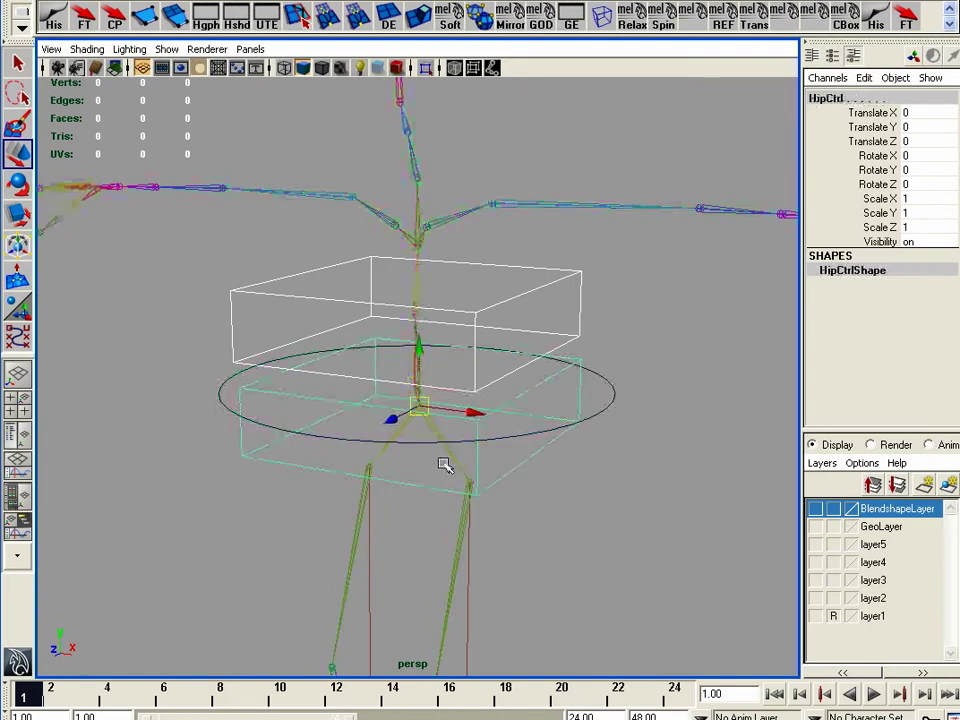
pyautogui.click(604, 410)
# Test-move UpperBody to check that both box curves follow it, and undo the movement
pyautogui.moveTo(424, 390); pyautogui.dragTo(392, 438)
pyautogui.press('z')
pyautogui.keyDown('alt'); pyautogui.moveTo(469, 490); pyautogui.dragTo(521, 463); pyautogui.keyUp('alt')
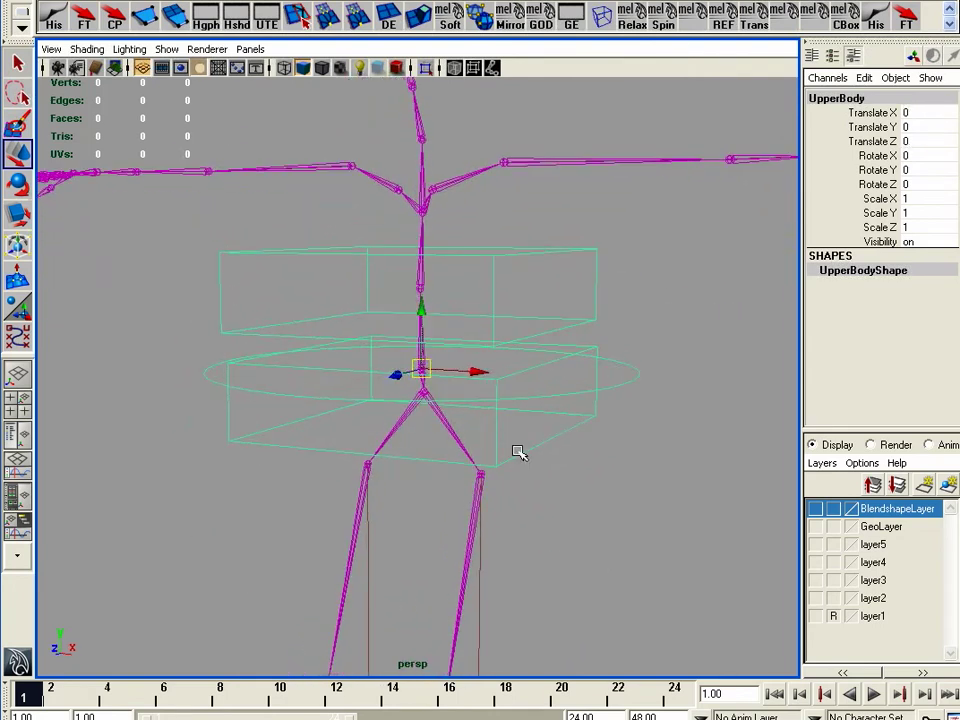
pyautogui.press('z')
# Parent-constrain the Hips joint to the HipCtrl box curve
pyautogui.moveTo(457, 440)
pyautogui.keyDown('alt'); pyautogui.mouseDown()
pyautogui.moveTo(467, 448)
pyautogui.moveTo(490, 438)
pyautogui.moveTo(461, 463)
pyautogui.moveTo(450, 444)
pyautogui.mouseUp(); pyautogui.keyUp('alt')
pyautogui.click(419, 468)
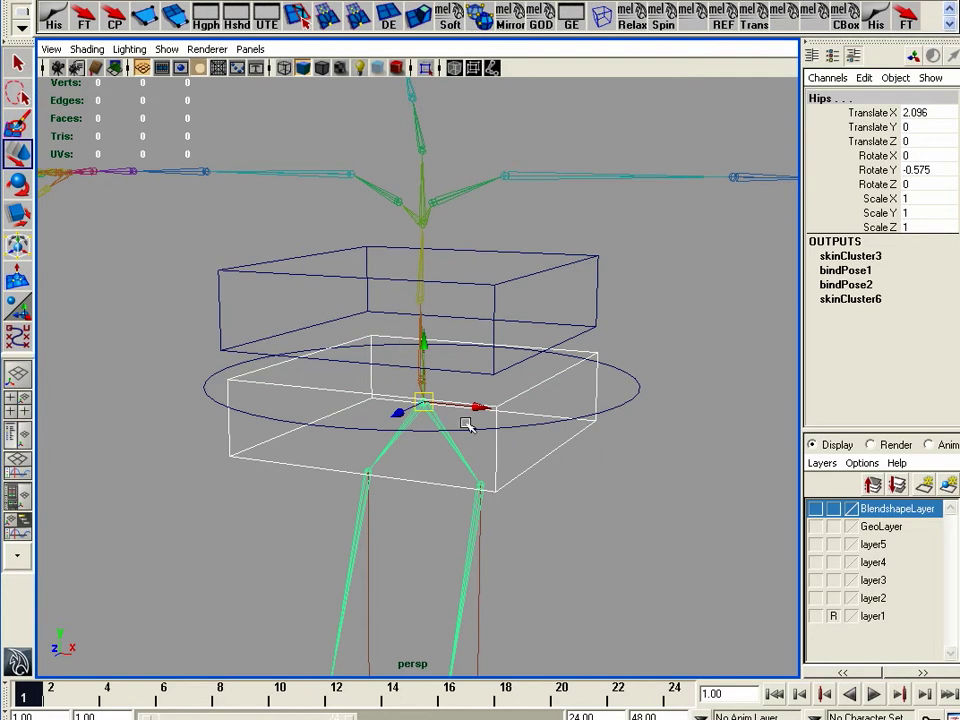
pyautogui.click(650, 0)
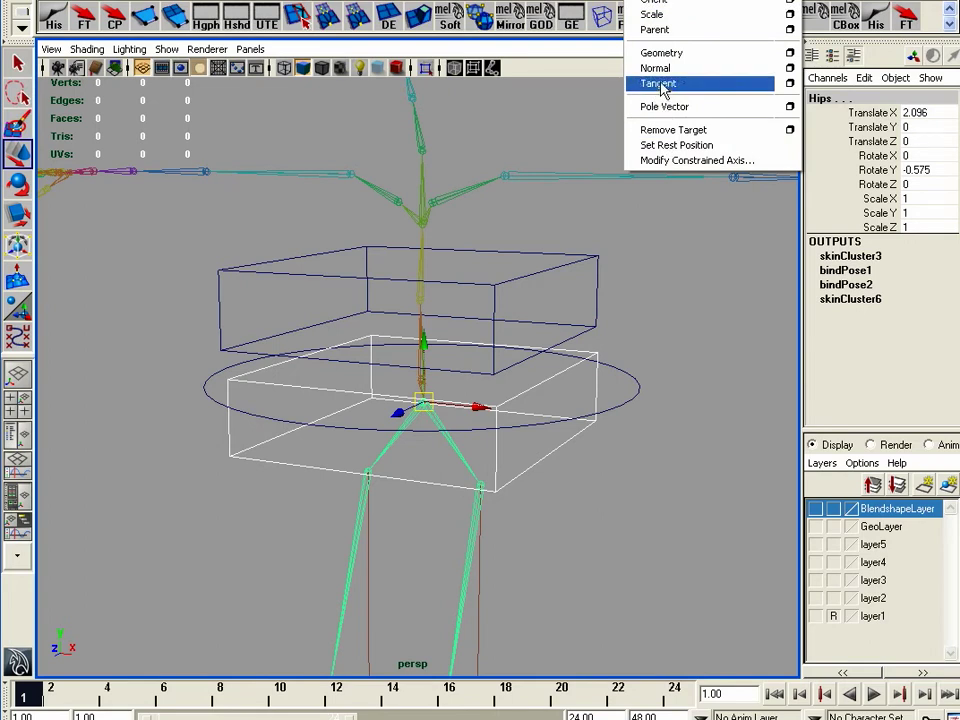
pyautogui.click(655, 30)
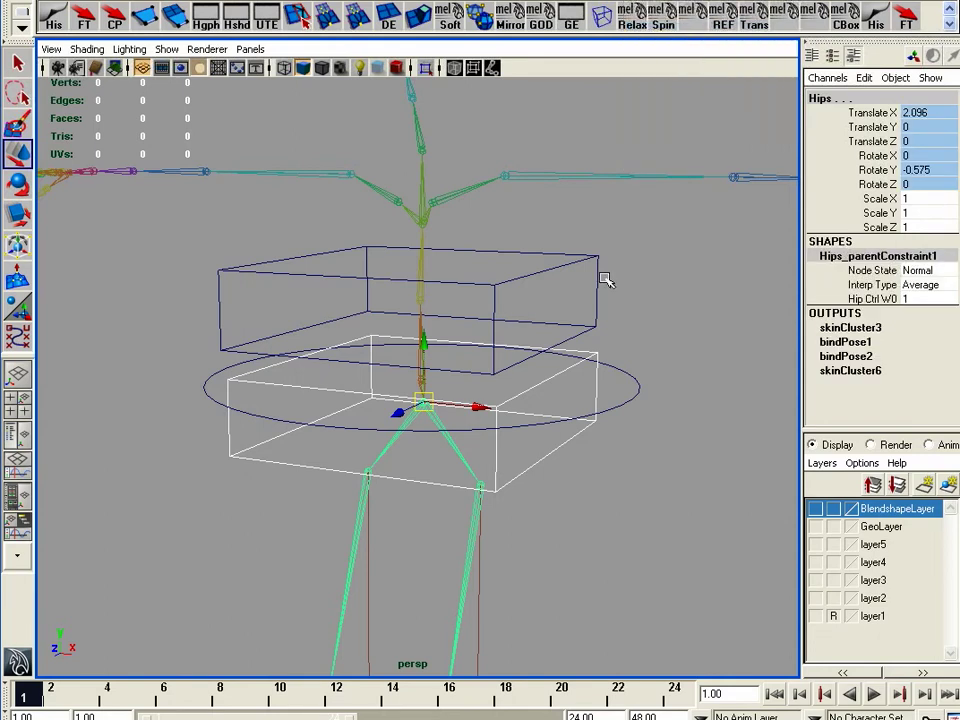
# Show GeoLayer, test-rotate HipCtrl to check the hip deformation, undo the rotation and hide GeoLayer again
pyautogui.keyDown('alt'); pyautogui.moveTo(598, 339); pyautogui.dragTo(463, 331, button='right'); pyautogui.keyUp('alt')
pyautogui.keyDown('alt'); pyautogui.moveTo(508, 486); pyautogui.dragTo(464, 466); pyautogui.keyUp('alt')
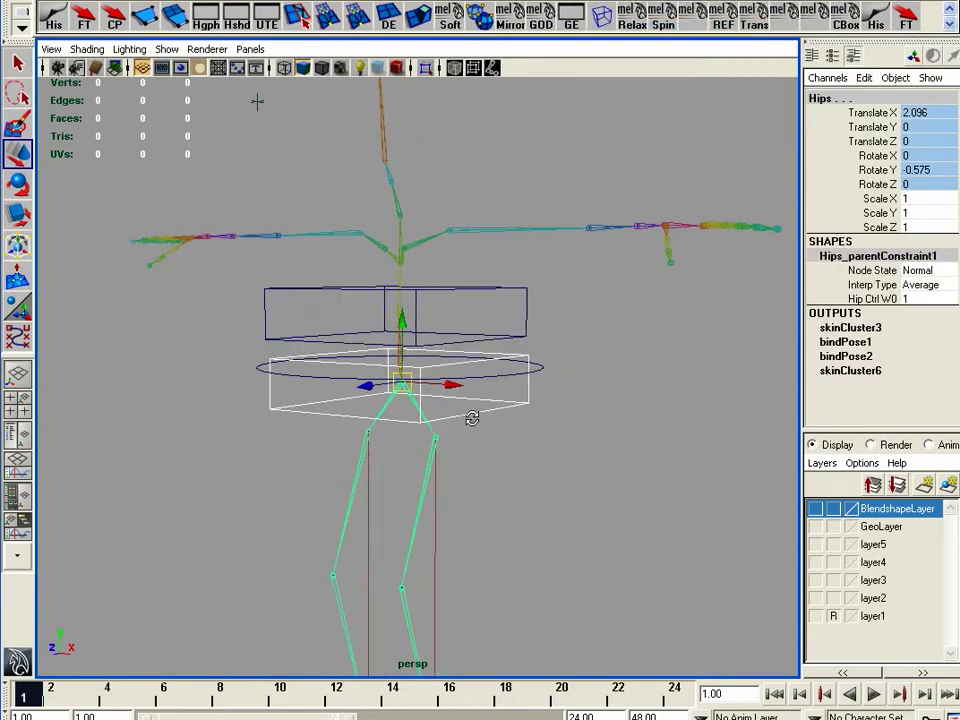
pyautogui.keyDown('alt'); pyautogui.moveTo(468, 412); pyautogui.dragTo(531, 378); pyautogui.keyUp('alt')
pyautogui.keyDown('alt'); pyautogui.moveTo(584, 457); pyautogui.dragTo(529, 439); pyautogui.keyUp('alt')
pyautogui.click(520, 307)
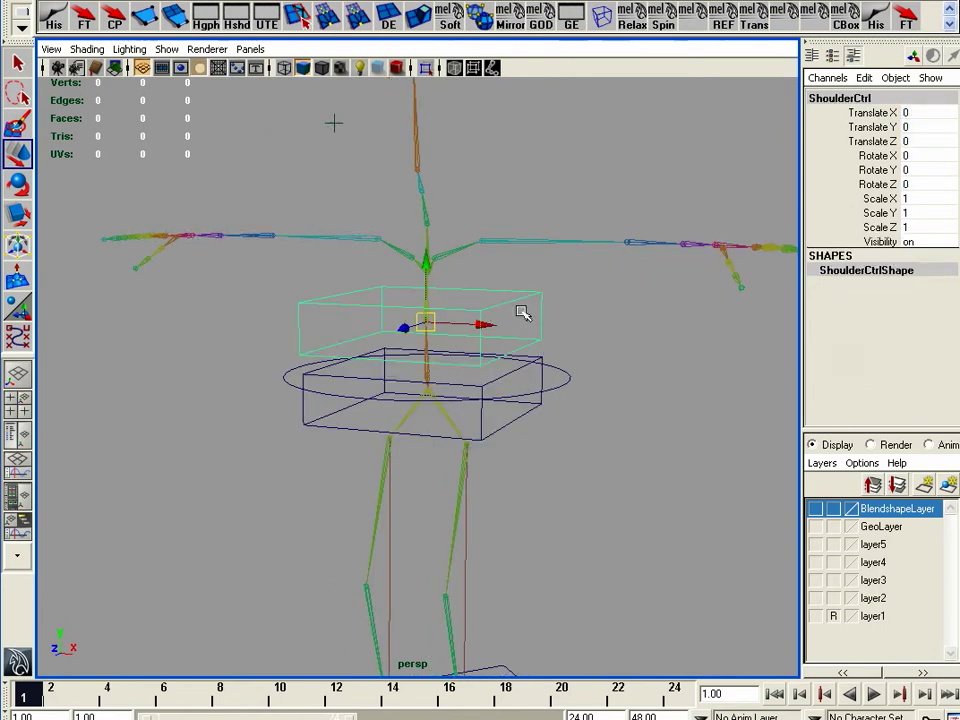
pyautogui.click(513, 419)
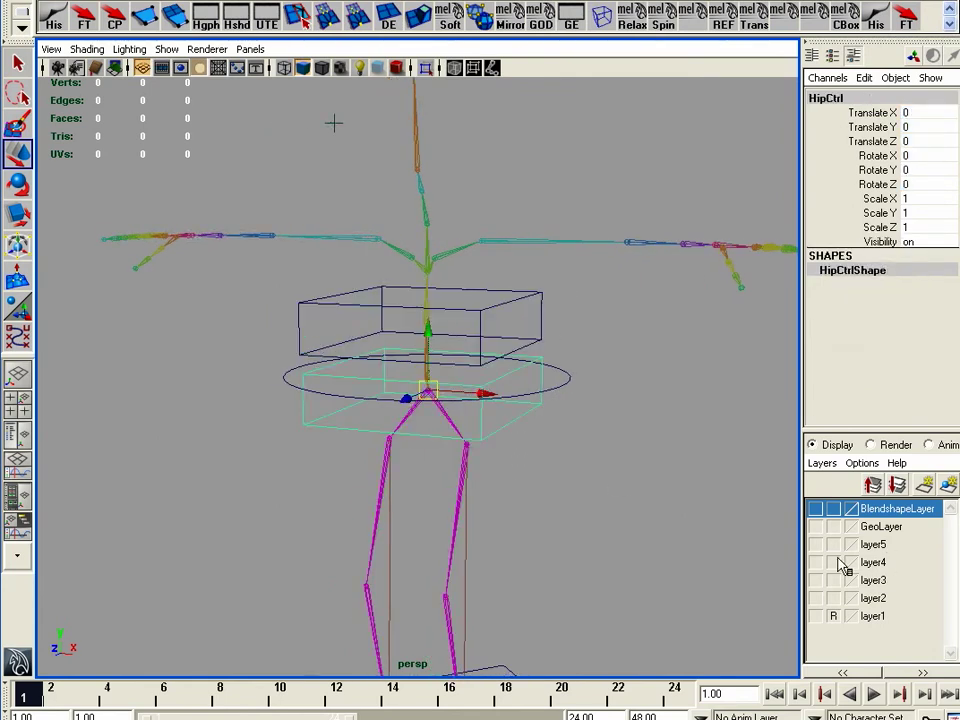
pyautogui.click(815, 526)
pyautogui.click(18, 184)
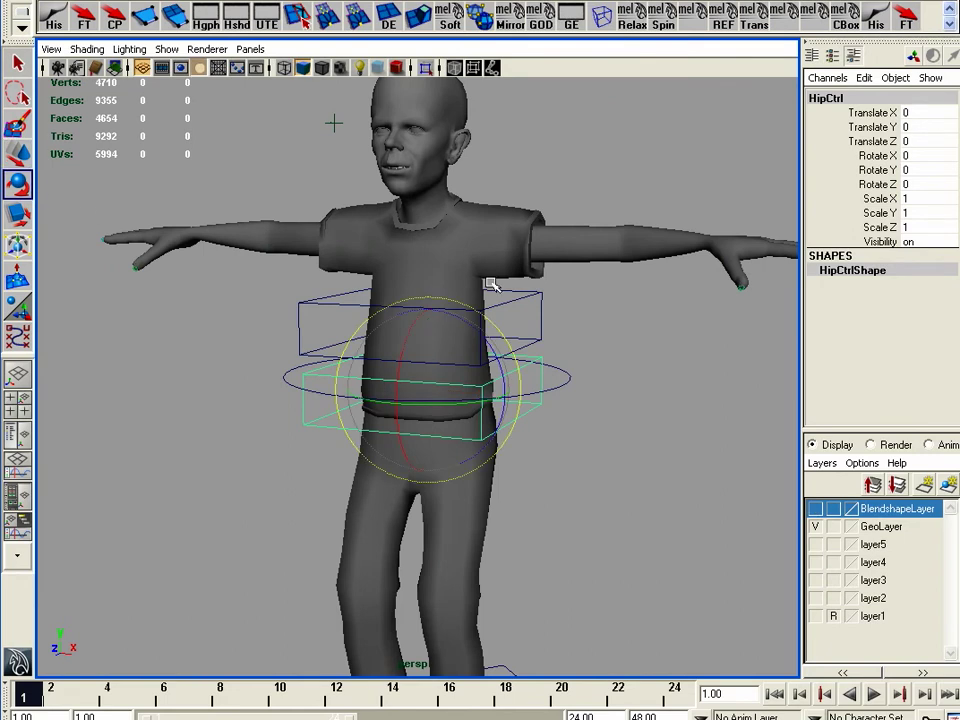
pyautogui.moveTo(481, 339); pyautogui.dragTo(479, 302)
pyautogui.hotkey('ctrl', 'z')
pyautogui.click(815, 526)
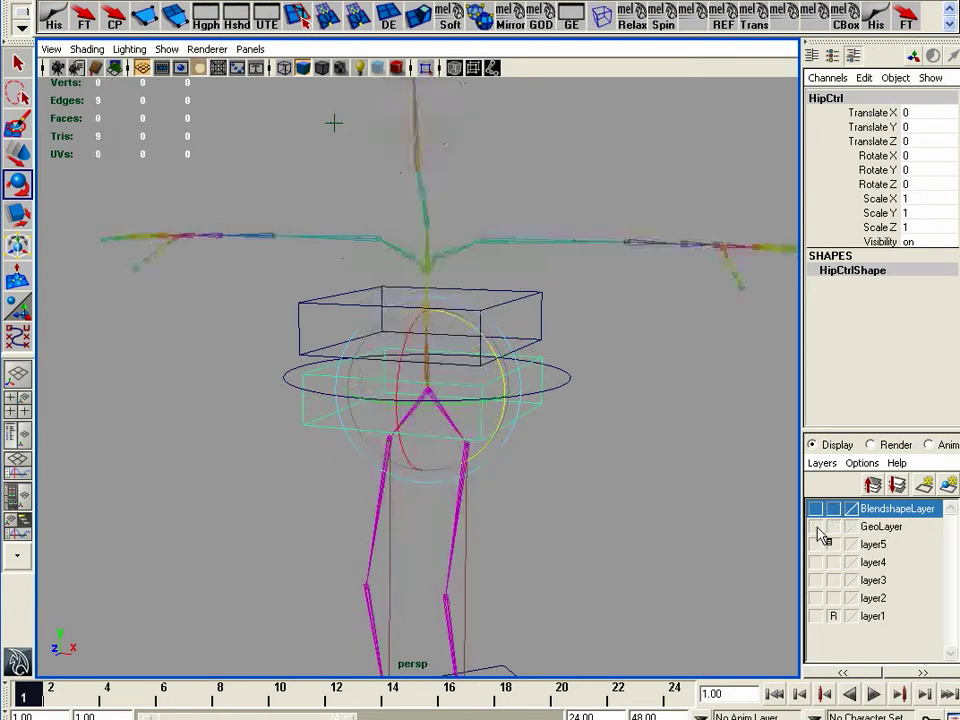
# Parent-constrain the Back1 joint to the ShoulderCtrl box curve
pyautogui.click(497, 306)
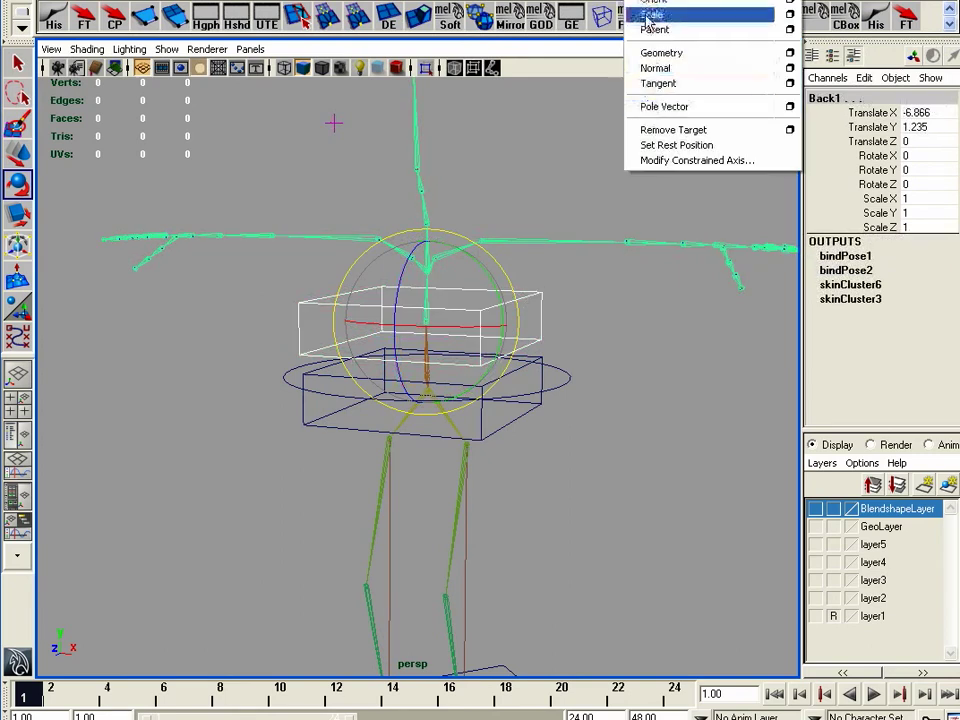
pyautogui.click(662, 30)
pyautogui.keyDown('alt'); pyautogui.moveTo(483, 410); pyautogui.dragTo(585, 420, button='right'); pyautogui.keyUp('alt')
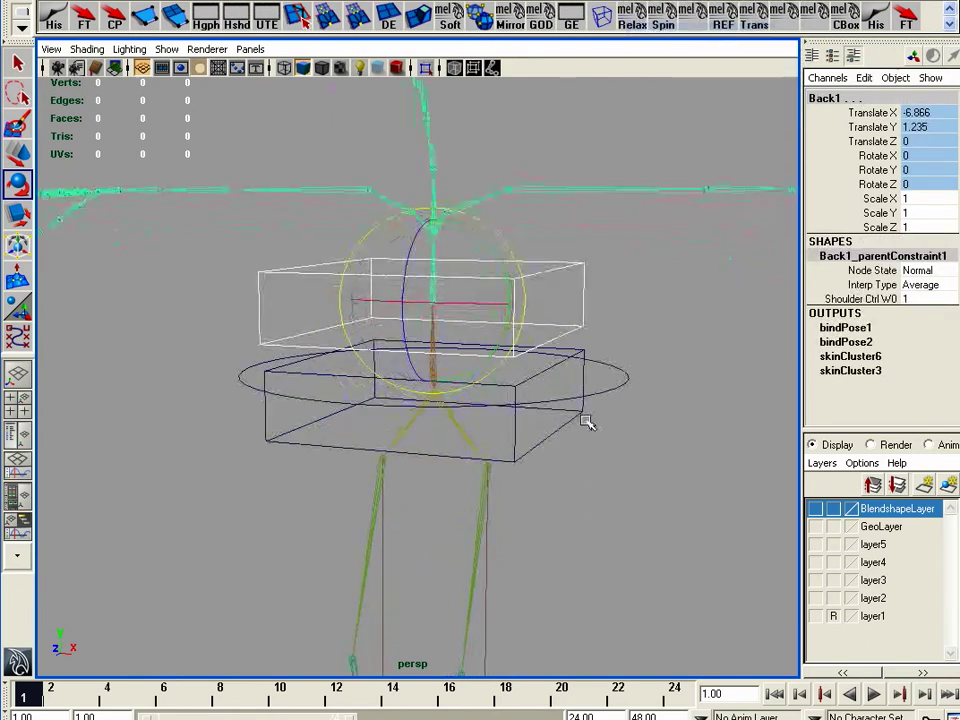
# Show GeoLayer, test-rotate the ShoulderCtrl box to check the torso deformation, and undo the rotation
pyautogui.keyDown('alt'); pyautogui.moveTo(585, 420); pyautogui.dragTo(563, 467, button='middle'); pyautogui.keyUp('alt')
pyautogui.keyDown('alt'); pyautogui.moveTo(651, 536); pyautogui.dragTo(615, 508); pyautogui.keyUp('alt')
pyautogui.keyDown('alt'); pyautogui.moveTo(437, 480); pyautogui.dragTo(480, 480, button='right'); pyautogui.keyUp('alt')
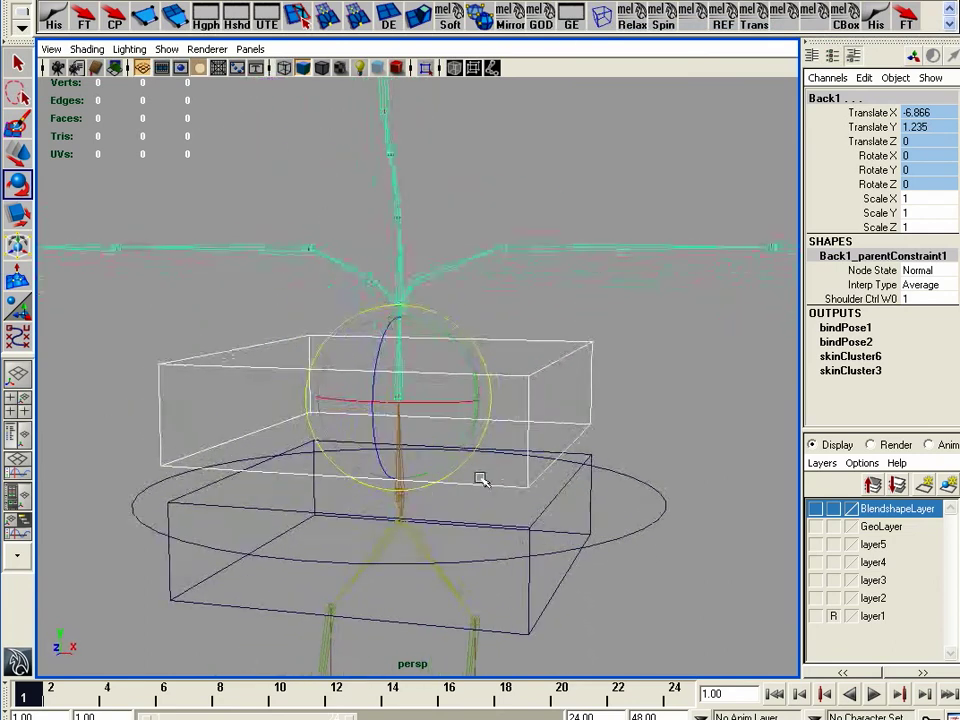
pyautogui.click(560, 349)
pyautogui.click(815, 526)
pyautogui.keyDown('alt'); pyautogui.moveTo(694, 506); pyautogui.dragTo(560, 480, button='right'); pyautogui.keyUp('alt')
pyautogui.moveTo(471, 396); pyautogui.dragTo(439, 420)
pyautogui.hotkey('ctrl', 'z')
pyautogui.keyDown('alt'); pyautogui.moveTo(590, 525); pyautogui.dragTo(549, 525, button='right'); pyautogui.keyUp('alt')
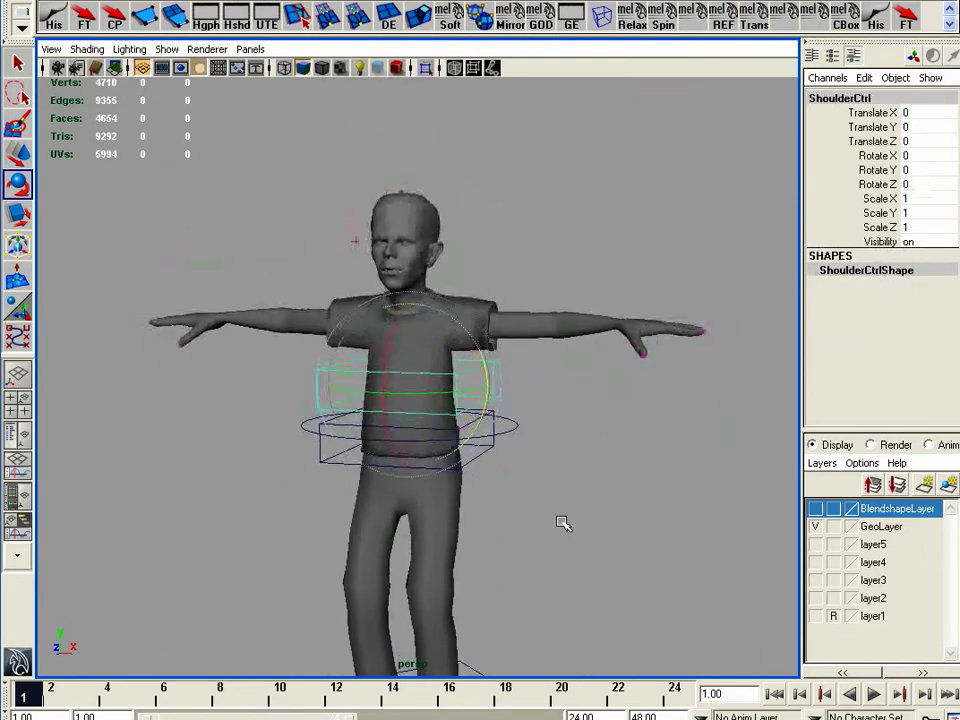
pyautogui.keyDown('alt'); pyautogui.moveTo(583, 520); pyautogui.dragTo(585, 433, button='middle'); pyautogui.keyUp('alt')
pyautogui.keyDown('alt'); pyautogui.moveTo(512, 500); pyautogui.dragTo(501, 486); pyautogui.keyUp('alt')
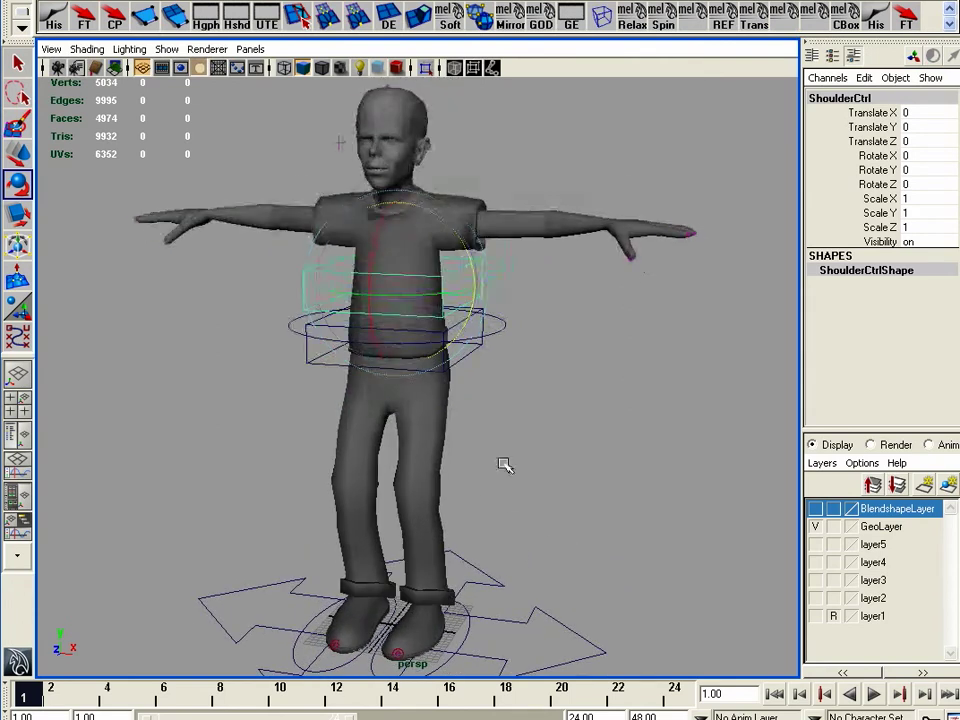
# Parent the UpperBody control curve under the God master control and test-move God
pyautogui.keyDown('alt'); pyautogui.moveTo(602, 538); pyautogui.dragTo(557, 594); pyautogui.keyUp('alt')
pyautogui.click(527, 630)
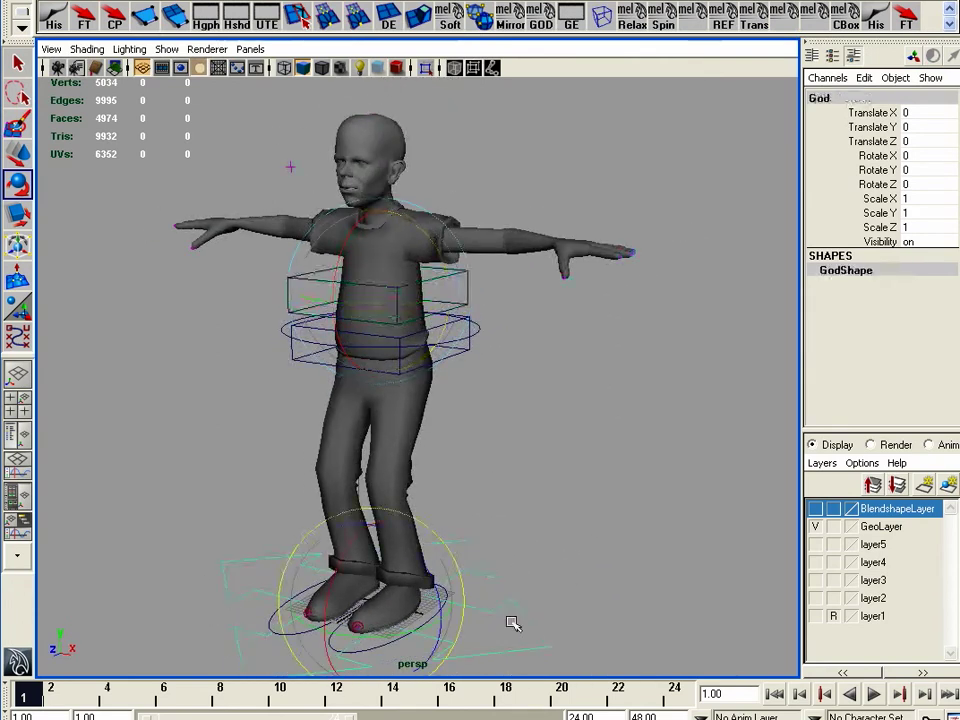
pyautogui.keyDown('alt'); pyautogui.moveTo(564, 516); pyautogui.dragTo(560, 460); pyautogui.keyUp('alt')
pyautogui.click(557, 270)
pyautogui.keyDown('shift'); pyautogui.click(609, 601); pyautogui.keyUp('shift')
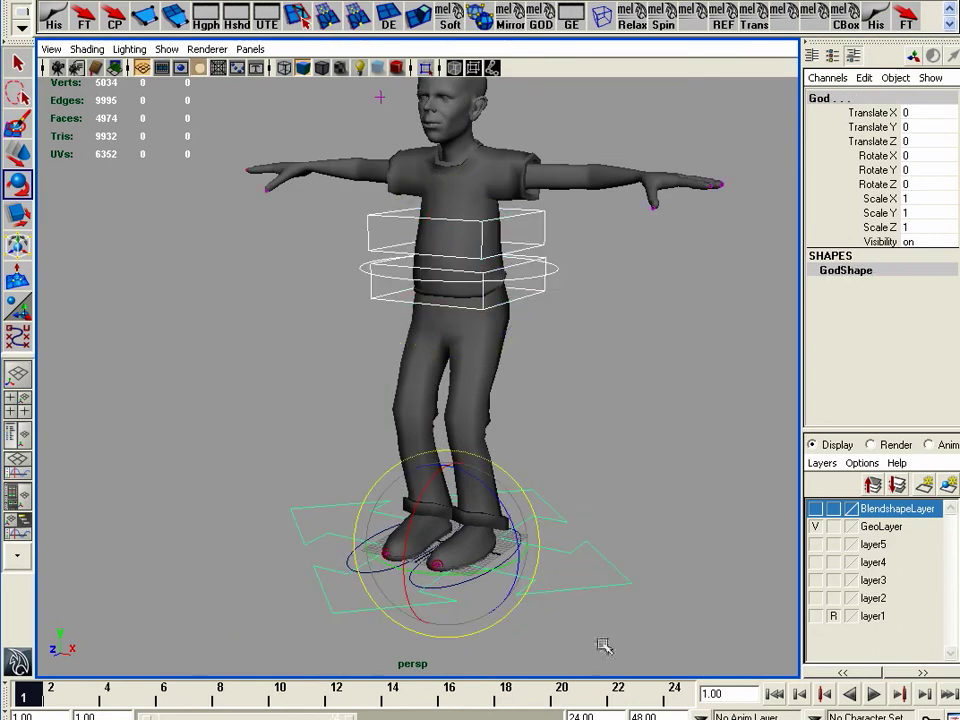
pyautogui.keyDown('shift'); pyautogui.click(577, 616); pyautogui.keyUp('shift')
pyautogui.click(574, 591)
pyautogui.press('w')
pyautogui.moveTo(489, 563)
pyautogui.mouseDown()
pyautogui.moveTo(475, 510)
pyautogui.moveTo(429, 521)
pyautogui.moveTo(426, 510)
pyautogui.moveTo(484, 575)
pyautogui.mouseUp()
# Parent the left and right foot control curves under the God master control
pyautogui.keyDown('alt'); pyautogui.moveTo(484, 575); pyautogui.dragTo(551, 437, button='right'); pyautogui.keyUp('alt')
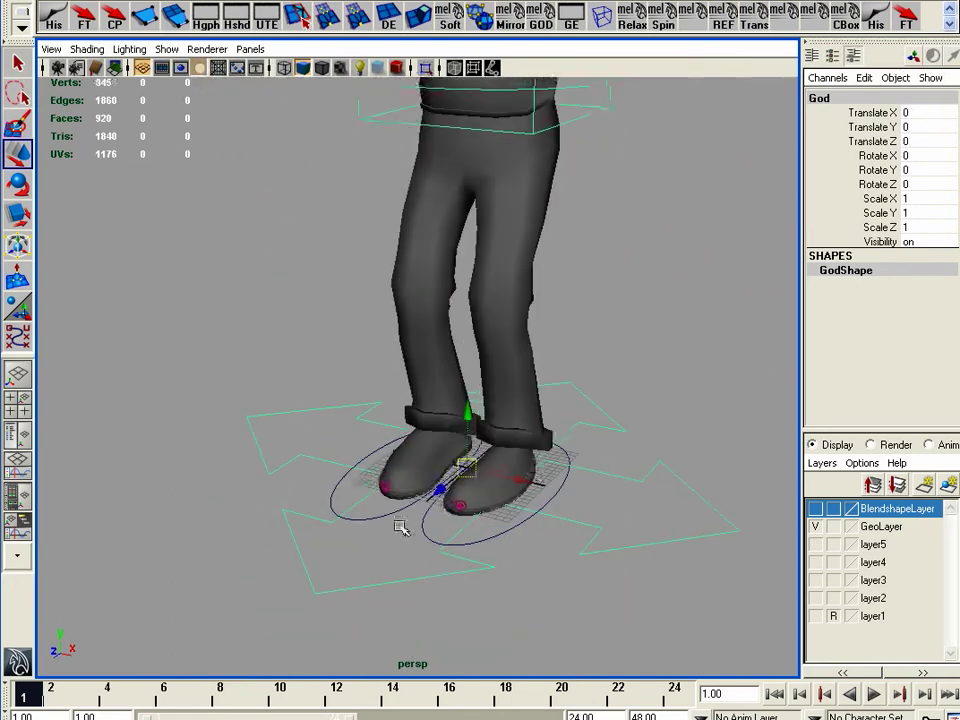
pyautogui.click(386, 529)
pyautogui.click(502, 553)
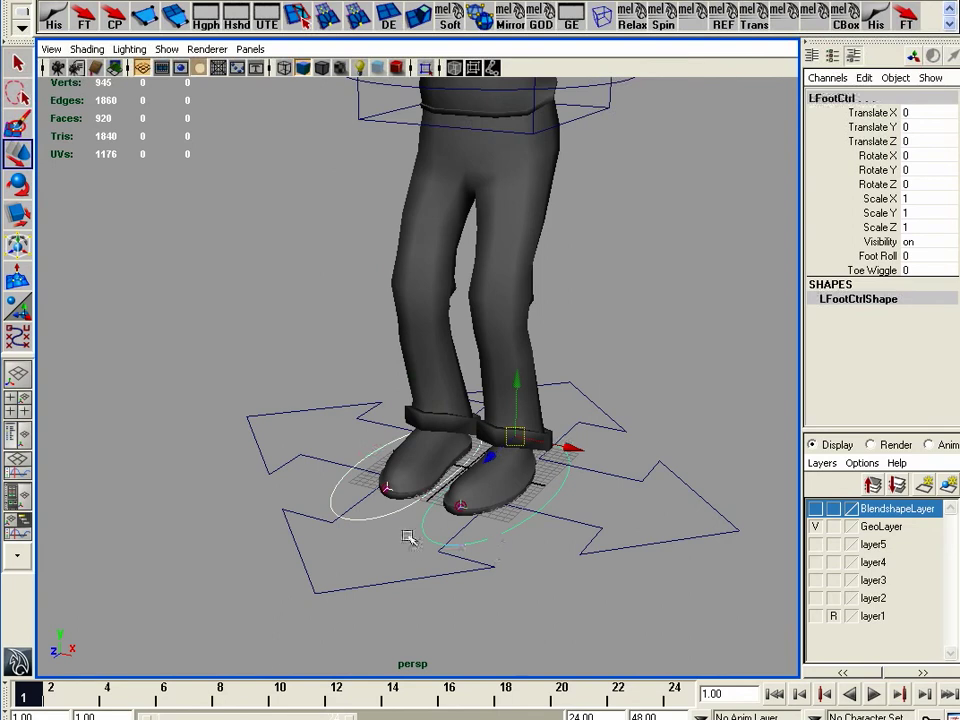
pyautogui.click(625, 547)
pyautogui.press('p')
# Test-move God to check that the whole character follows, undo the movement and hide GeoLayer
pyautogui.click(604, 523)
pyautogui.keyDown('alt'); pyautogui.moveTo(660, 494); pyautogui.dragTo(270, 488, button='right'); pyautogui.keyUp('alt')
pyautogui.keyDown('alt'); pyautogui.moveTo(398, 470); pyautogui.dragTo(402, 504, button='middle'); pyautogui.keyUp('alt')
pyautogui.keyDown('alt'); pyautogui.moveTo(318, 350); pyautogui.dragTo(430, 427); pyautogui.keyUp('alt')
pyautogui.press('z')
pyautogui.keyDown('alt'); pyautogui.moveTo(399, 487); pyautogui.dragTo(740, 489, button='right'); pyautogui.keyUp('alt')
pyautogui.keyDown('alt'); pyautogui.moveTo(555, 381); pyautogui.dragTo(506, 482, button='middle'); pyautogui.keyUp('alt')
pyautogui.keyDown('alt'); pyautogui.moveTo(506, 474); pyautogui.dragTo(470, 455); pyautogui.keyUp('alt')
pyautogui.click(817, 528)
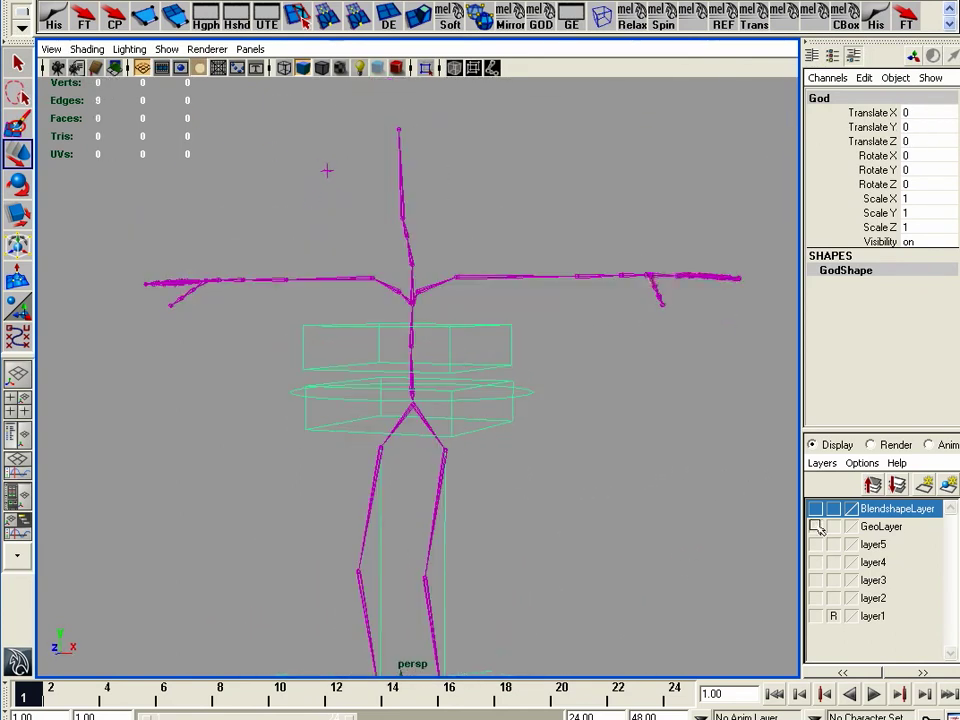
# Test-rotate the Back2 joint to check how the upper spine bends, and undo the rotation
pyautogui.keyDown('alt'); pyautogui.moveTo(514, 452); pyautogui.dragTo(734, 463, button='right'); pyautogui.keyUp('alt')
pyautogui.keyDown('alt'); pyautogui.moveTo(425, 384); pyautogui.dragTo(459, 416); pyautogui.keyUp('alt')
pyautogui.keyDown('alt'); pyautogui.moveTo(459, 416); pyautogui.dragTo(484, 426, button='right'); pyautogui.keyUp('alt')
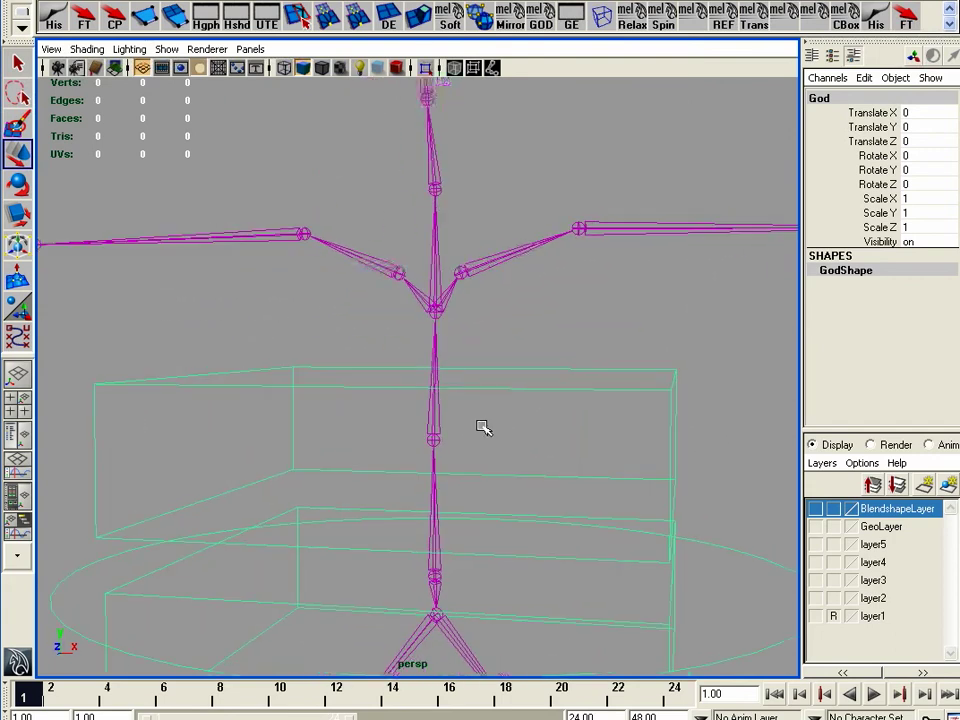
pyautogui.click(433, 307)
pyautogui.press('e')
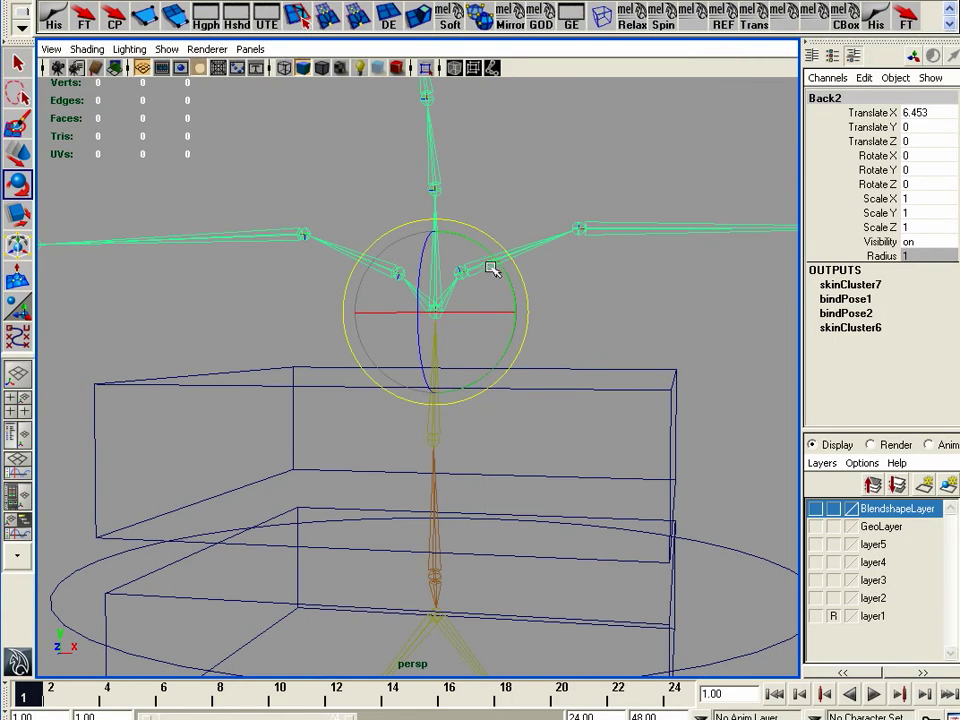
pyautogui.moveTo(502, 270); pyautogui.dragTo(429, 343)
pyautogui.hotkey('ctrl', 'z')
pyautogui.keyDown('alt'); pyautogui.moveTo(437, 470); pyautogui.dragTo(462, 499); pyautogui.keyUp('alt')
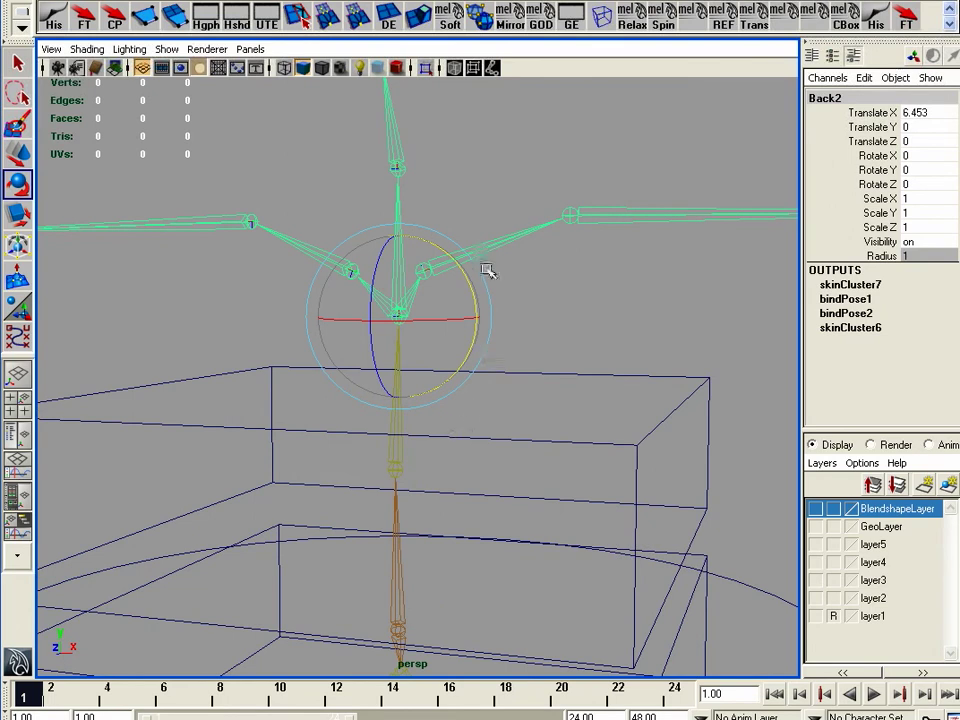
# Create the expression "Back2.rotateX = Back1.rotateX*0.5" for the Back2 joint and copy its text for reuse
pyautogui.click(198, 0)
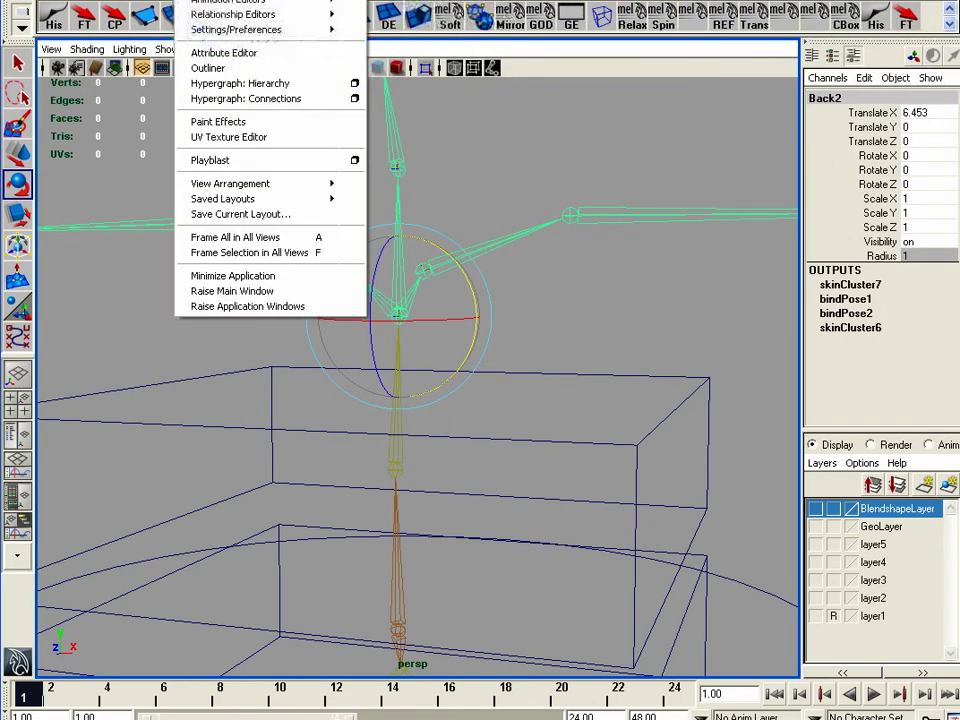
pyautogui.moveTo(212, 2)
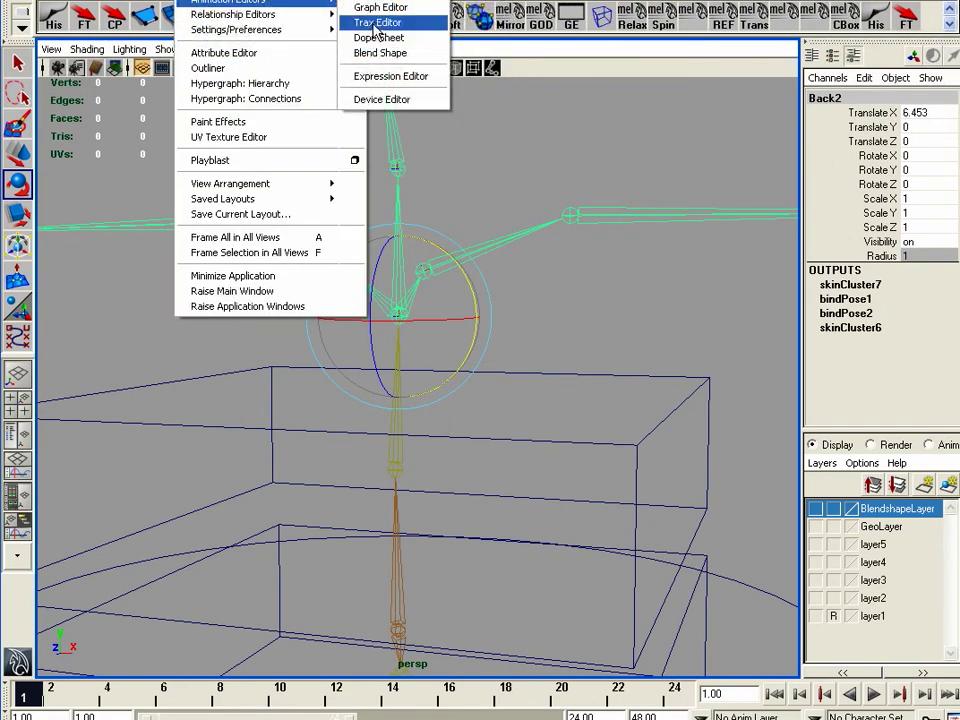
pyautogui.click(383, 55)
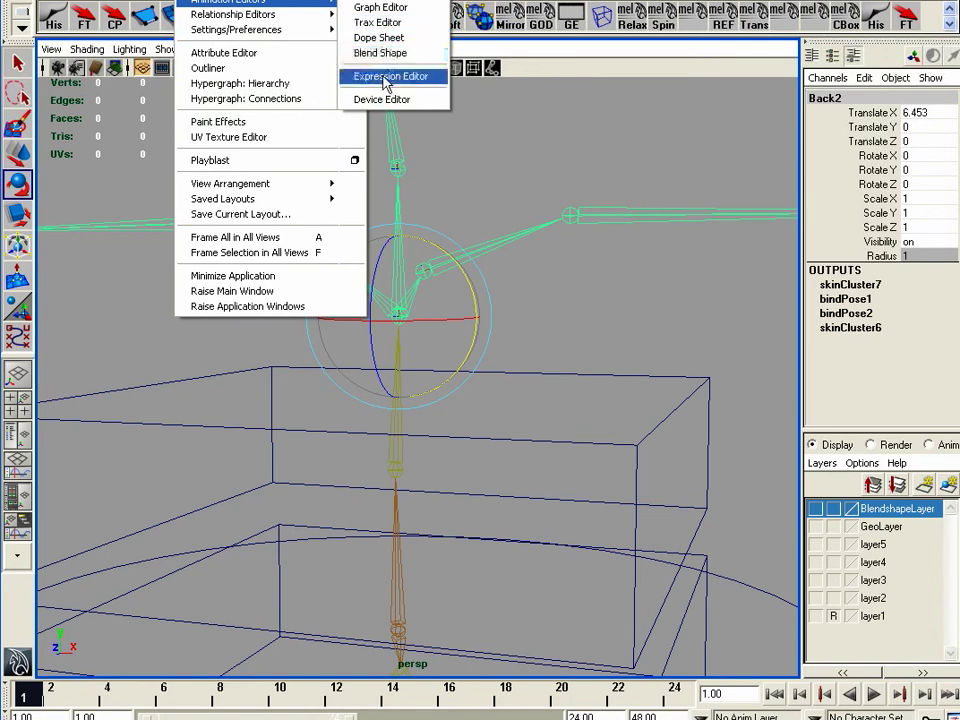
pyautogui.moveTo(959, 190); pyautogui.dragTo(596, 150)
pyautogui.keyDown('alt'); pyautogui.moveTo(376, 280); pyautogui.dragTo(246, 331, button='middle'); pyautogui.keyUp('alt')
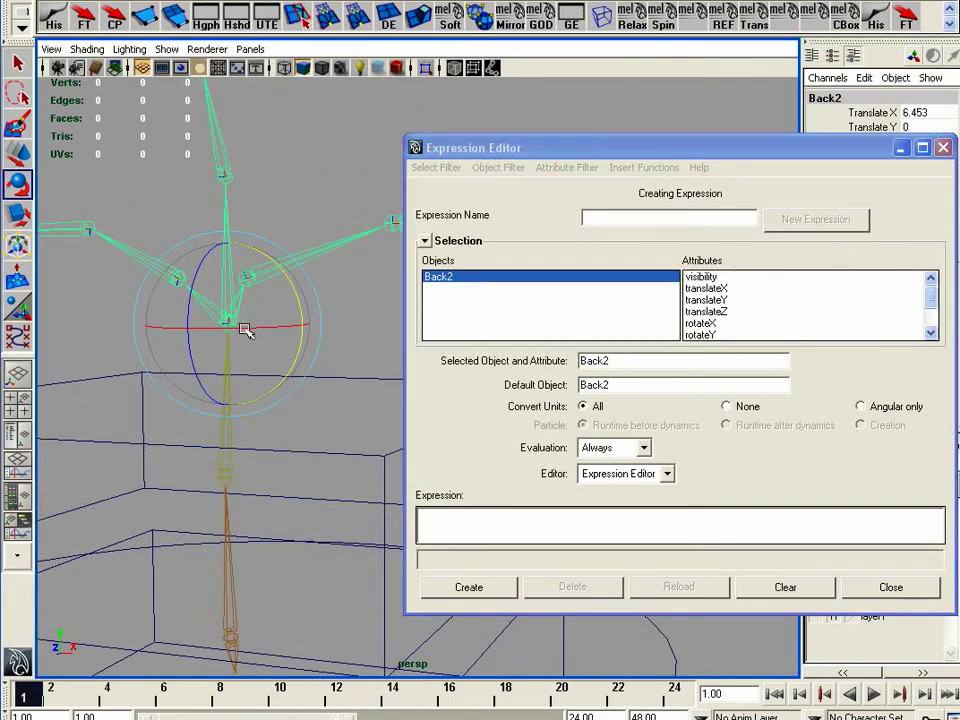
pyautogui.click(695, 323)
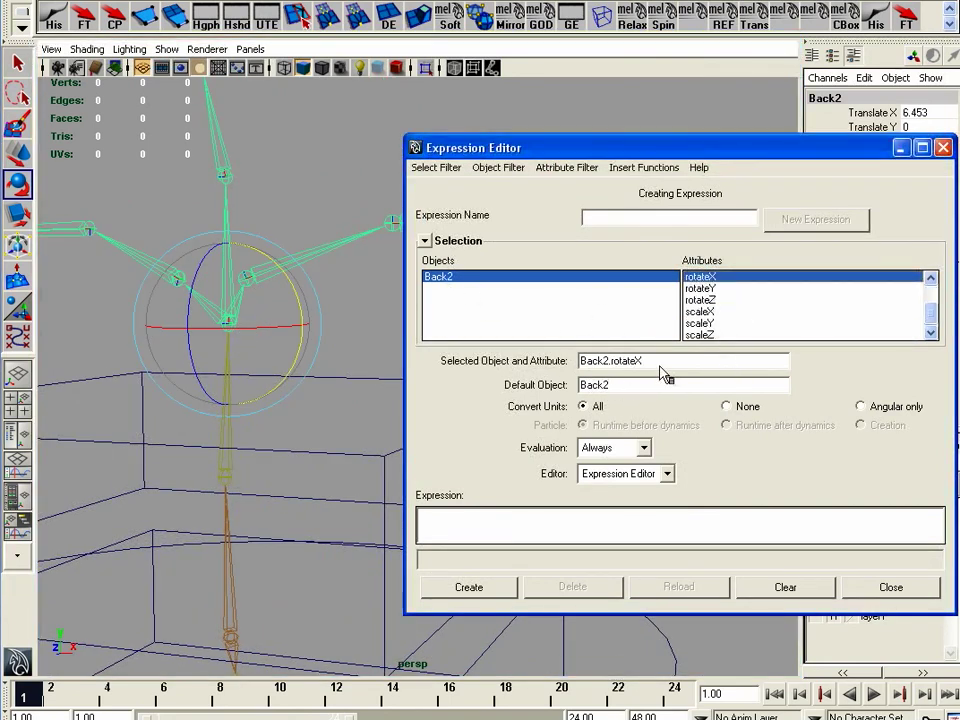
pyautogui.moveTo(655, 362); pyautogui.dragTo(540, 366)
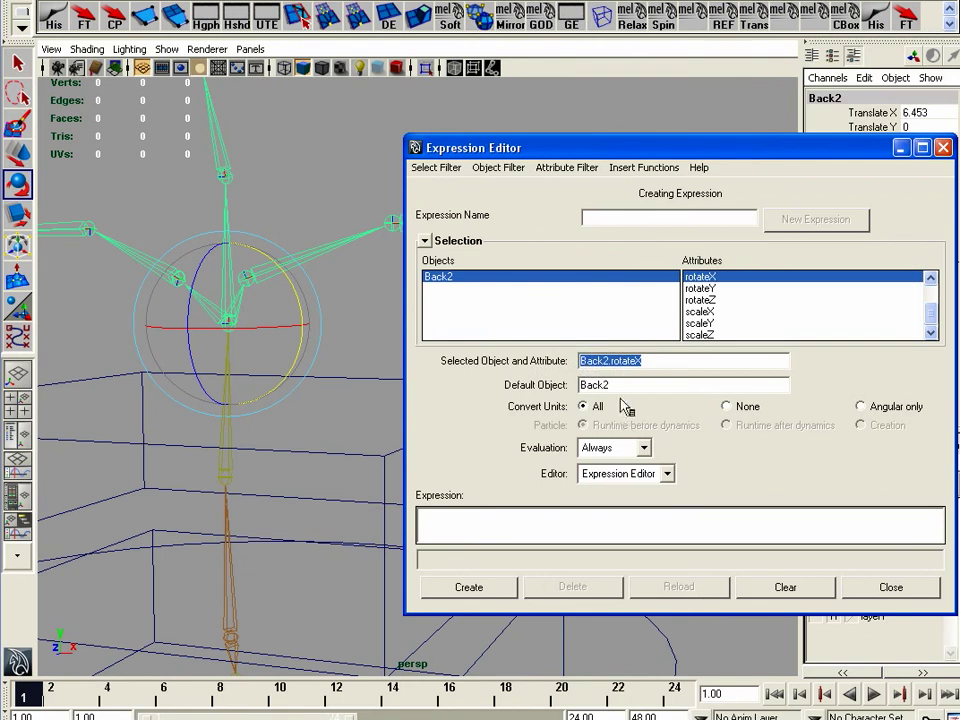
pyautogui.moveTo(620, 372); pyautogui.dragTo(516, 534)
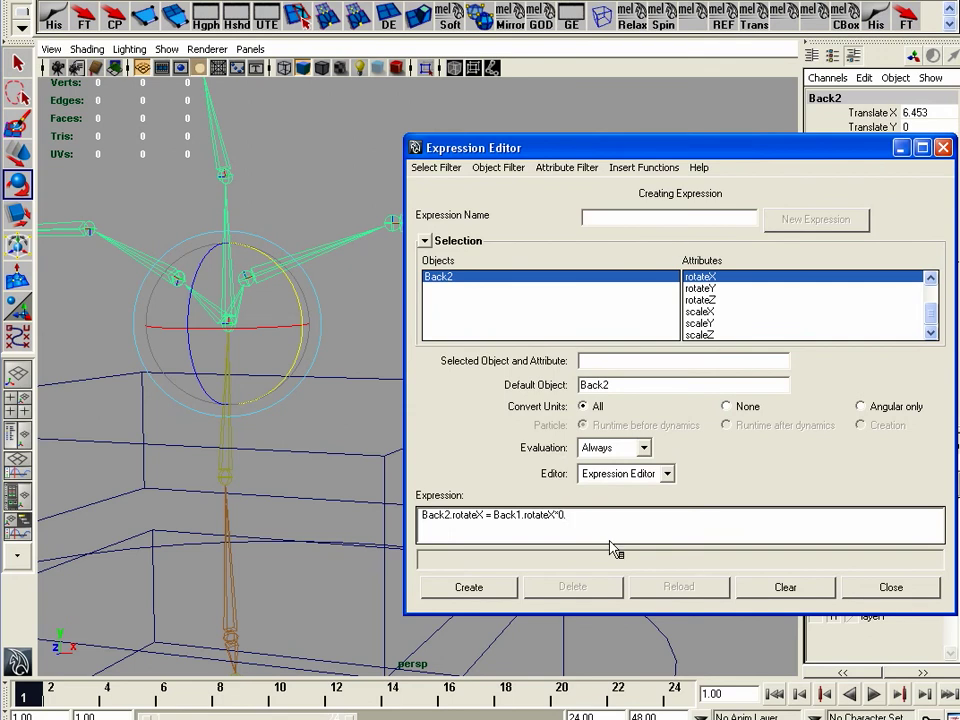
pyautogui.moveTo(614, 519); pyautogui.dragTo(437, 535)
pyautogui.hotkey('ctrl', 'c')
pyautogui.click(476, 589)
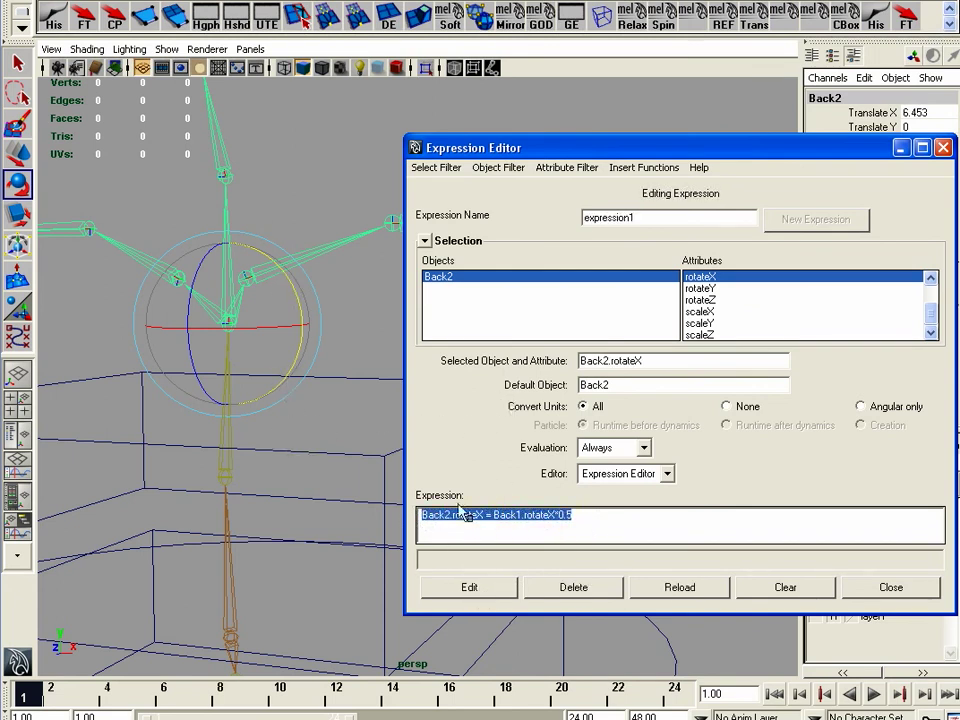
# Test-rotate the Back1 joint, compare its Rotate X with that of Back2, and undo the rotations
pyautogui.keyDown('alt'); pyautogui.moveTo(294, 450); pyautogui.dragTo(317, 441); pyautogui.keyUp('alt')
pyautogui.click(303, 388)
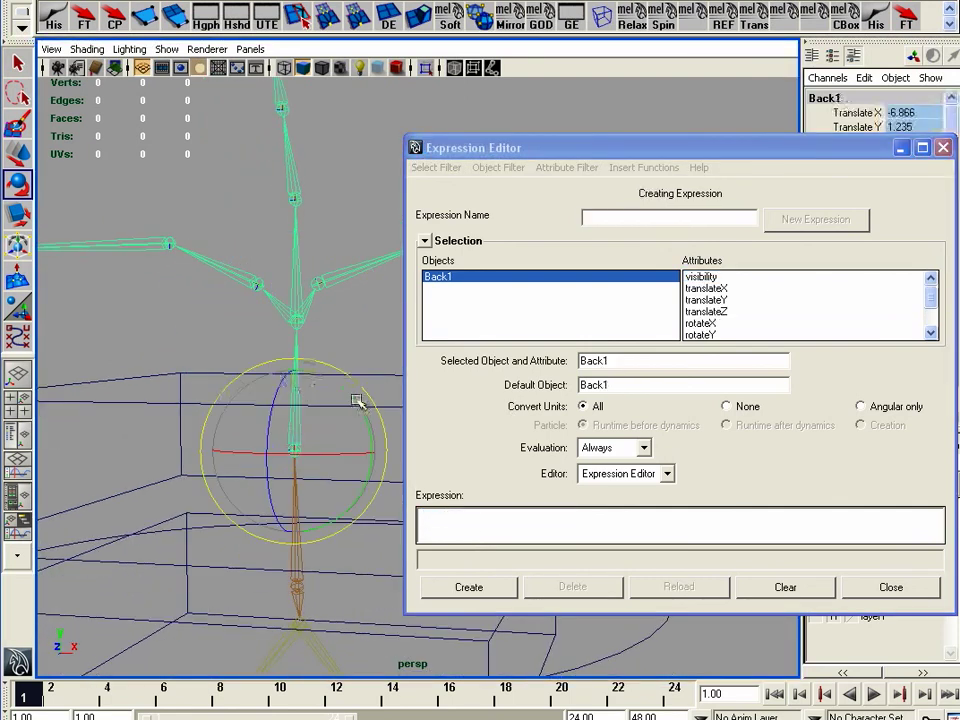
pyautogui.moveTo(332, 456); pyautogui.dragTo(264, 456)
pyautogui.moveTo(317, 407)
pyautogui.keyDown('alt'); pyautogui.mouseDown()
pyautogui.moveTo(312, 427)
pyautogui.moveTo(316, 392)
pyautogui.mouseUp(); pyautogui.keyUp('alt')
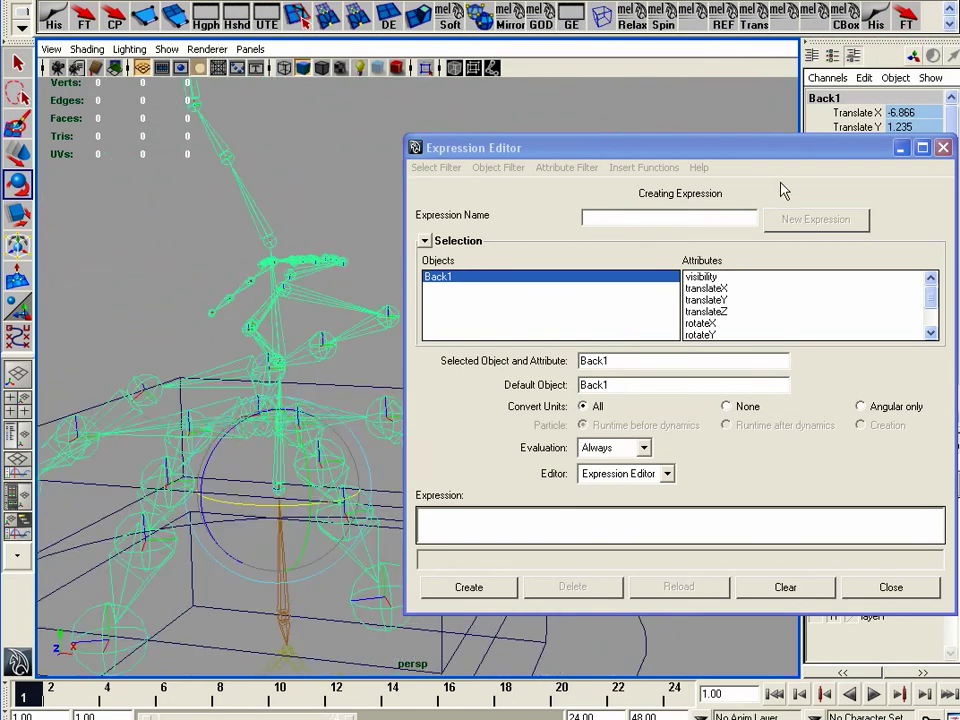
pyautogui.moveTo(780, 157); pyautogui.dragTo(776, 437)
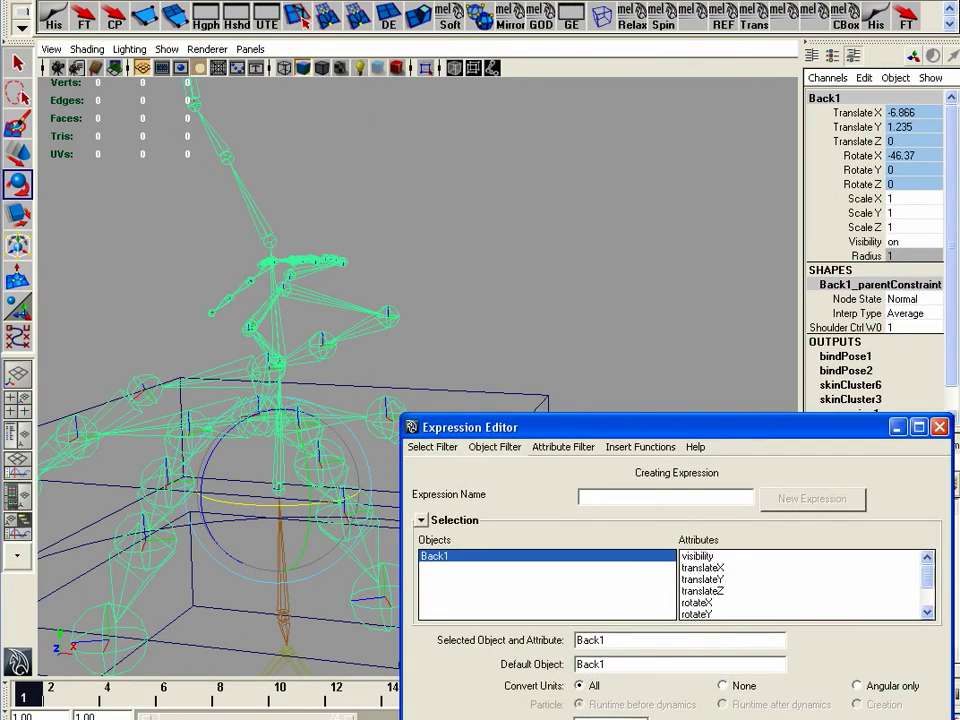
pyautogui.keyDown('alt'); pyautogui.moveTo(336, 323); pyautogui.dragTo(389, 312); pyautogui.keyUp('alt')
pyautogui.click(348, 308)
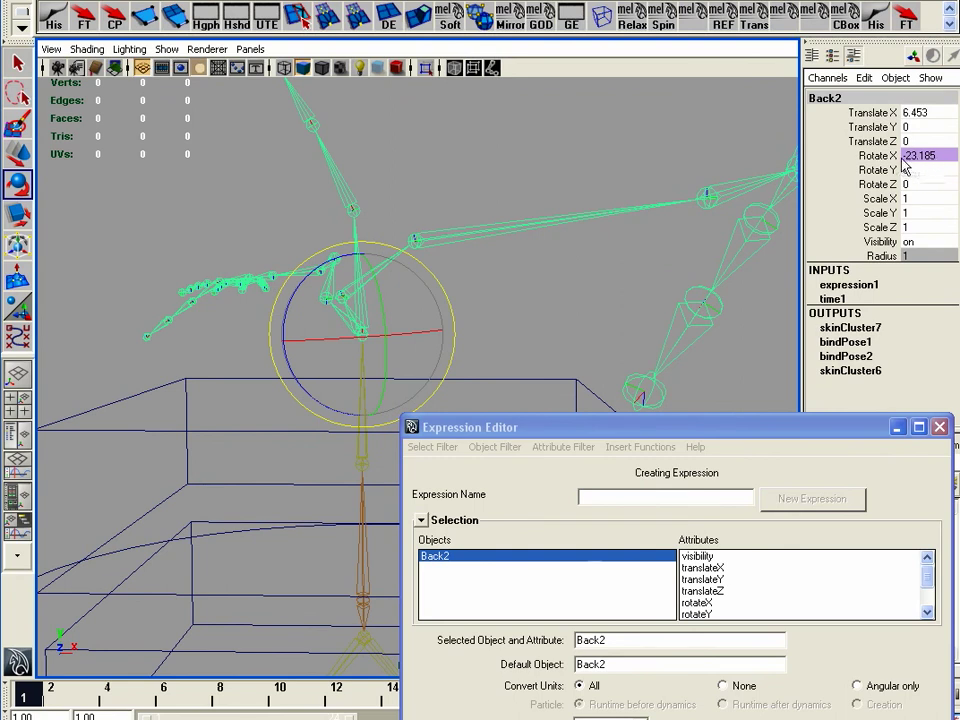
pyautogui.moveTo(765, 434); pyautogui.dragTo(853, 332)
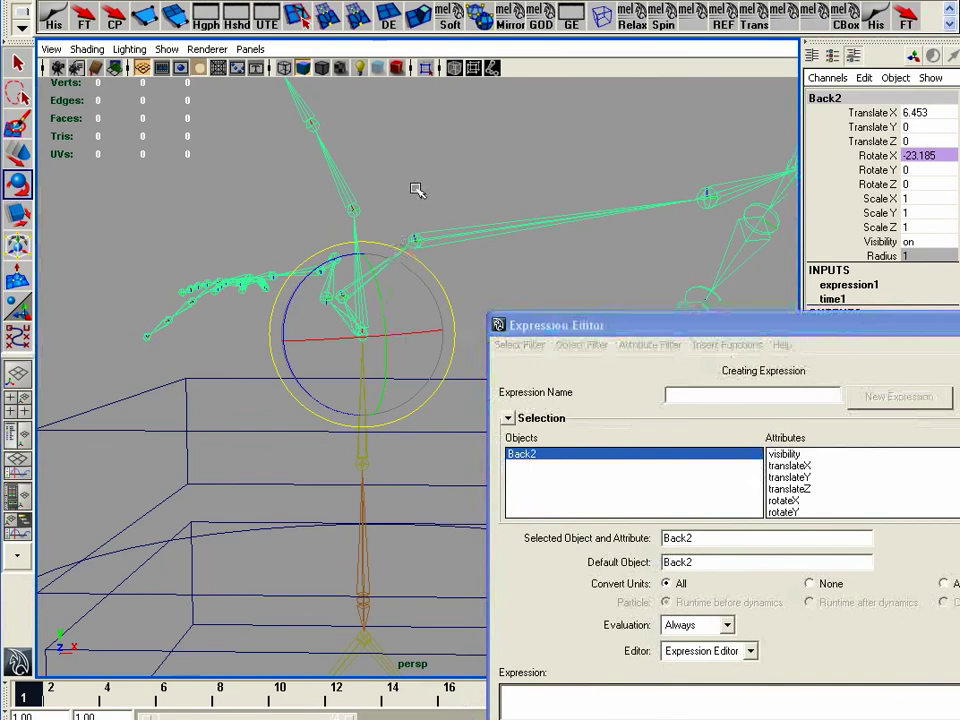
pyautogui.press('z')
pyautogui.press('z')
pyautogui.keyDown('alt'); pyautogui.moveTo(383, 435); pyautogui.dragTo(373, 356); pyautogui.keyUp('alt')
pyautogui.moveTo(375, 460)
pyautogui.mouseDown()
pyautogui.moveTo(371, 452)
pyautogui.moveTo(337, 462)
pyautogui.moveTo(372, 440)
pyautogui.mouseUp()
pyautogui.press('z')
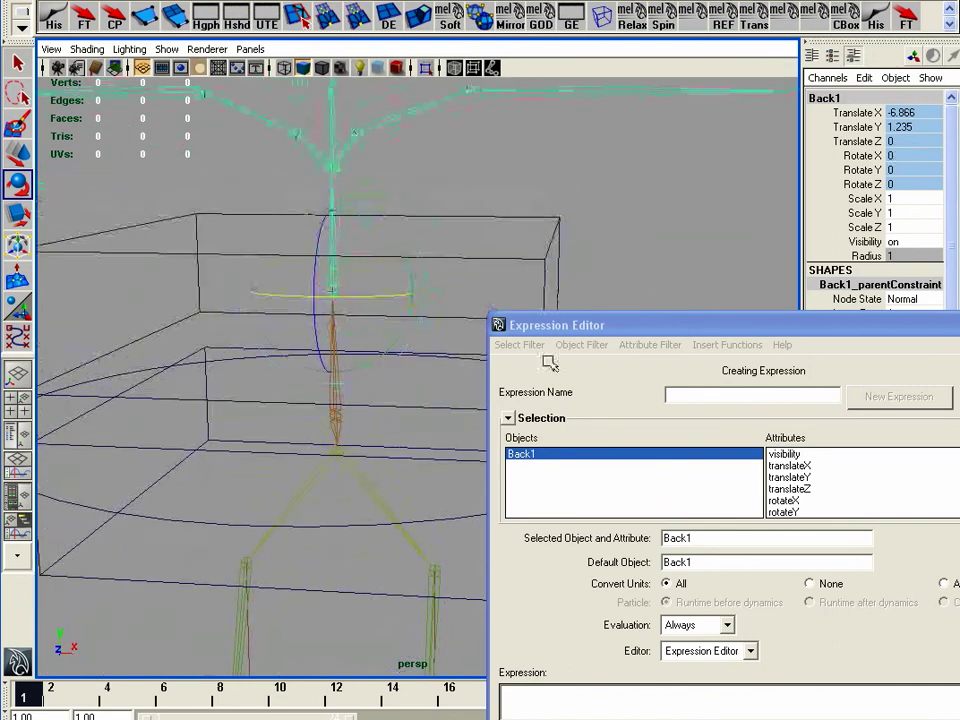
# Create the expression "Back2.rotateY = Back1.rotateY*0.5" for the Back2 joint by adapting the copied expression
pyautogui.click(398, 132)
pyautogui.moveTo(702, 328); pyautogui.dragTo(670, 238)
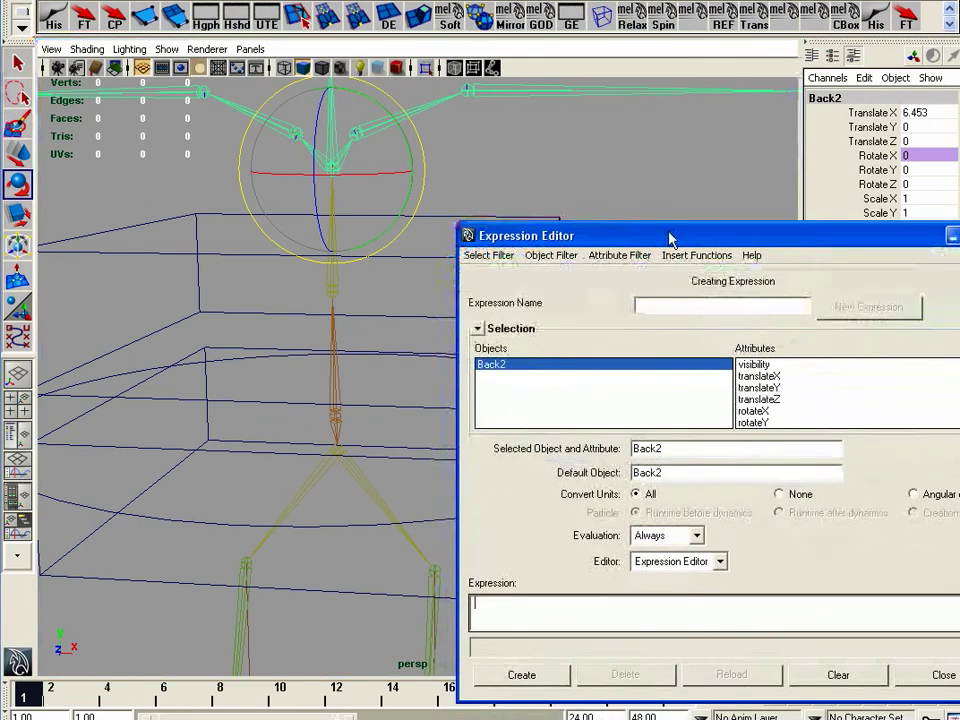
pyautogui.click(765, 423)
pyautogui.click(592, 618)
pyautogui.hotkey('ctrl', 'v')
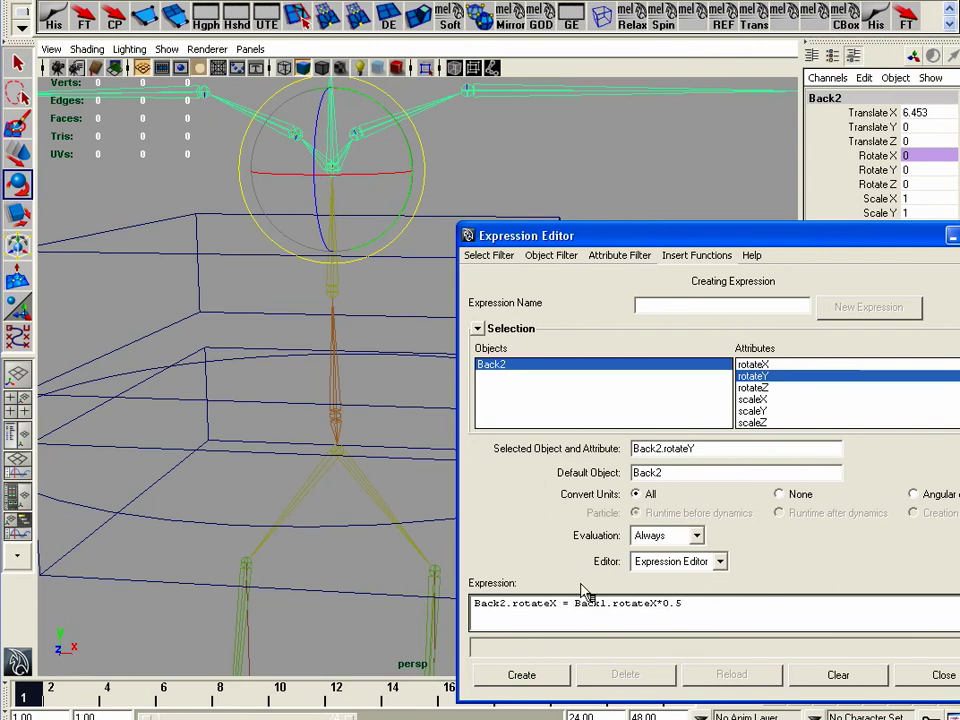
pyautogui.press('BackSpace')
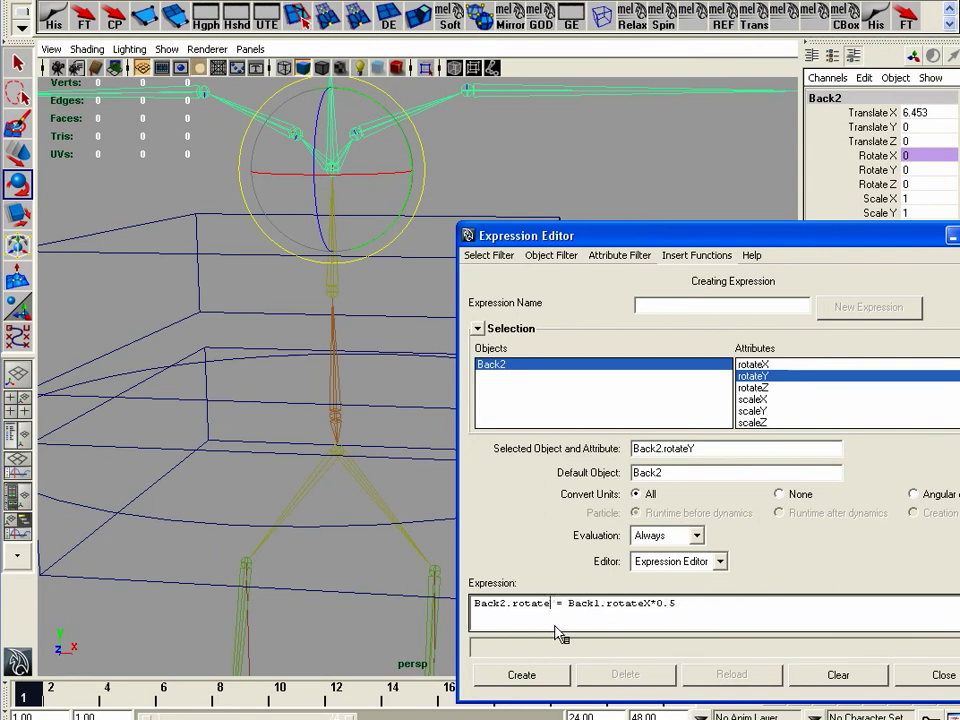
pyautogui.write('Y')
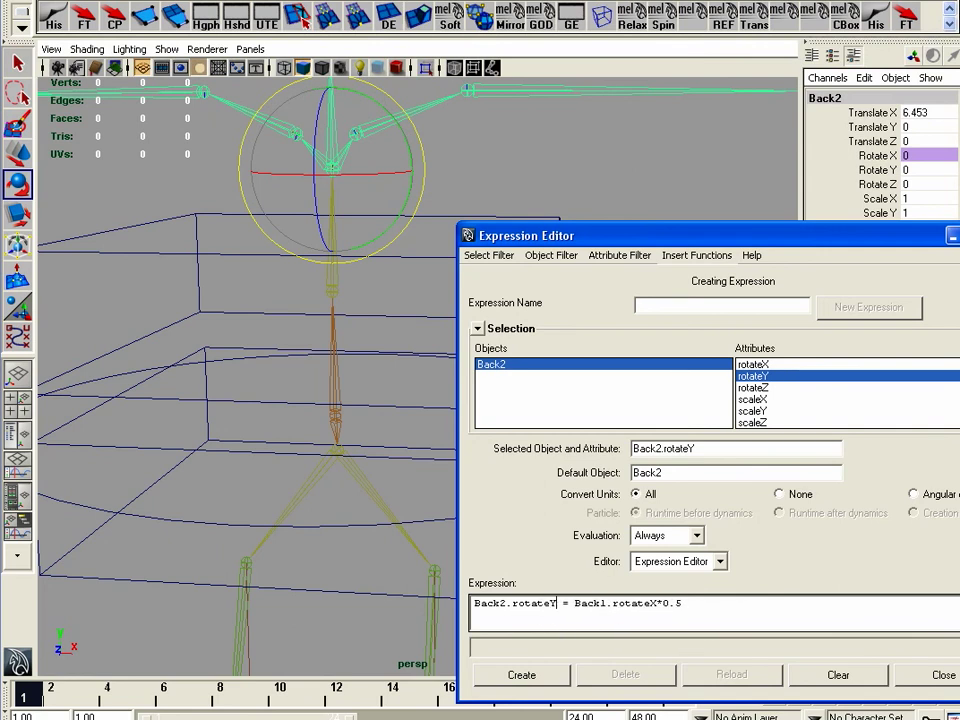
pyautogui.click(659, 604)
pyautogui.press('BackSpace')
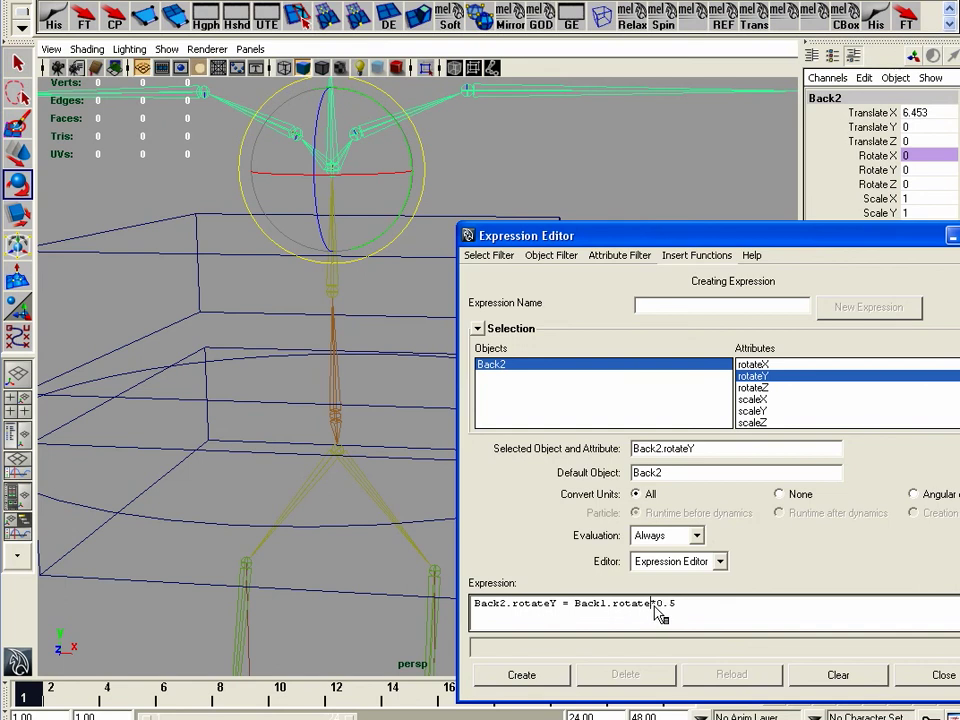
pyautogui.click(541, 677)
# Create the expression "Back2.rotateZ = Back1.rotateZ*0.5" for the Back2 joint and close the Expression Editor
pyautogui.click(755, 387)
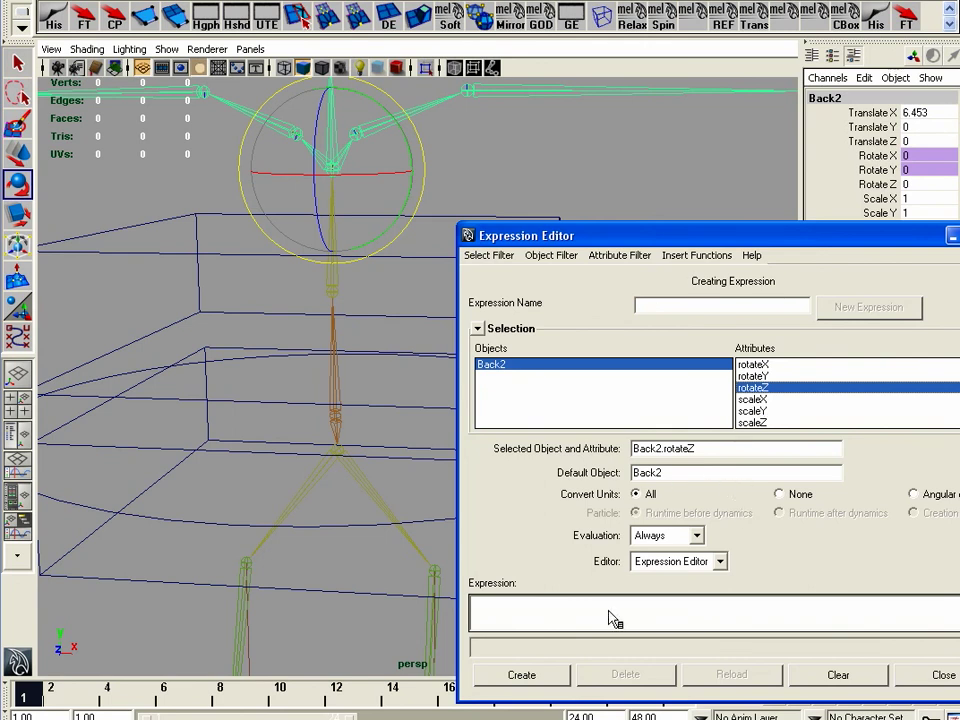
pyautogui.hotkey('ctrl', 'v')
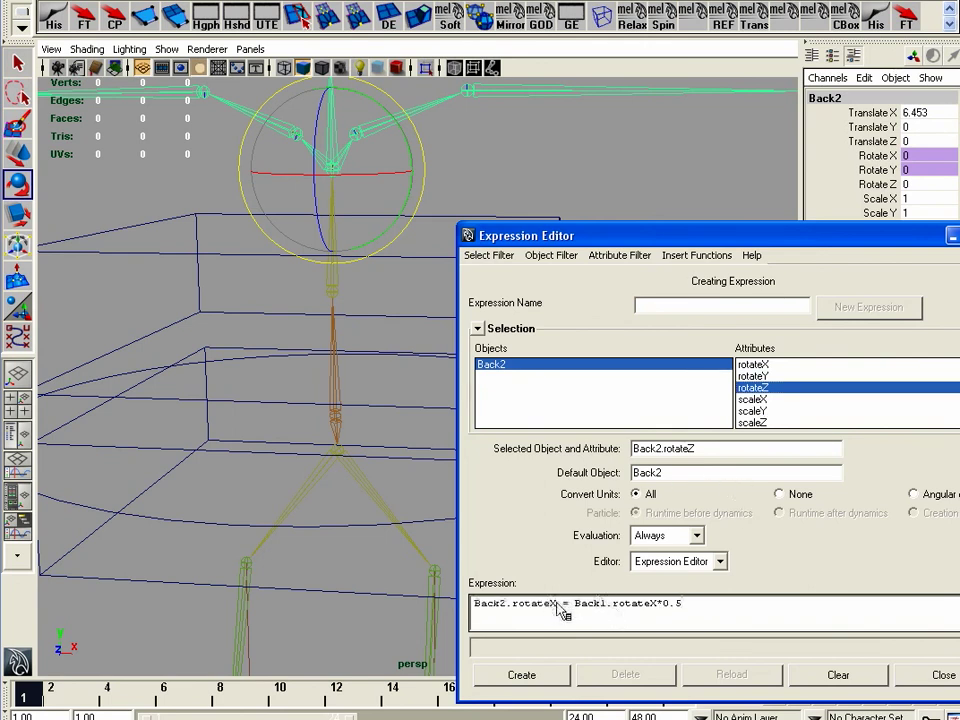
pyautogui.click(558, 605)
pyautogui.press('BackSpace')
pyautogui.write('Z')
pyautogui.click(512, 677)
pyautogui.click(957, 236)
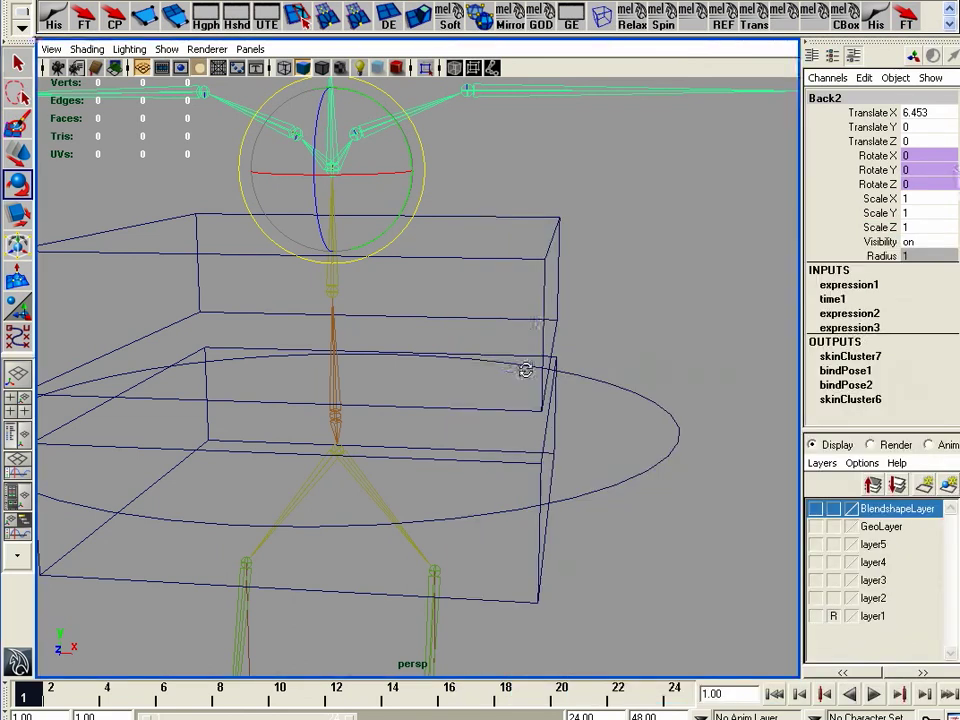
# Test-rotate the ShoulderCtrl box to check that Back1 and Back2 bend together
pyautogui.scroll(-2, 511, 371)
pyautogui.keyDown('alt'); pyautogui.moveTo(516, 362); pyautogui.dragTo(534, 392, button='middle'); pyautogui.keyUp('alt')
pyautogui.click(415, 318)
pyautogui.moveTo(421, 330); pyautogui.dragTo(398, 290)
pyautogui.keyDown('alt'); pyautogui.moveTo(490, 376); pyautogui.dragTo(478, 414); pyautogui.keyUp('alt')
pyautogui.hotkey('ctrl', 'z')
pyautogui.keyDown('alt'); pyautogui.moveTo(490, 360); pyautogui.dragTo(407, 440); pyautogui.keyUp('alt')
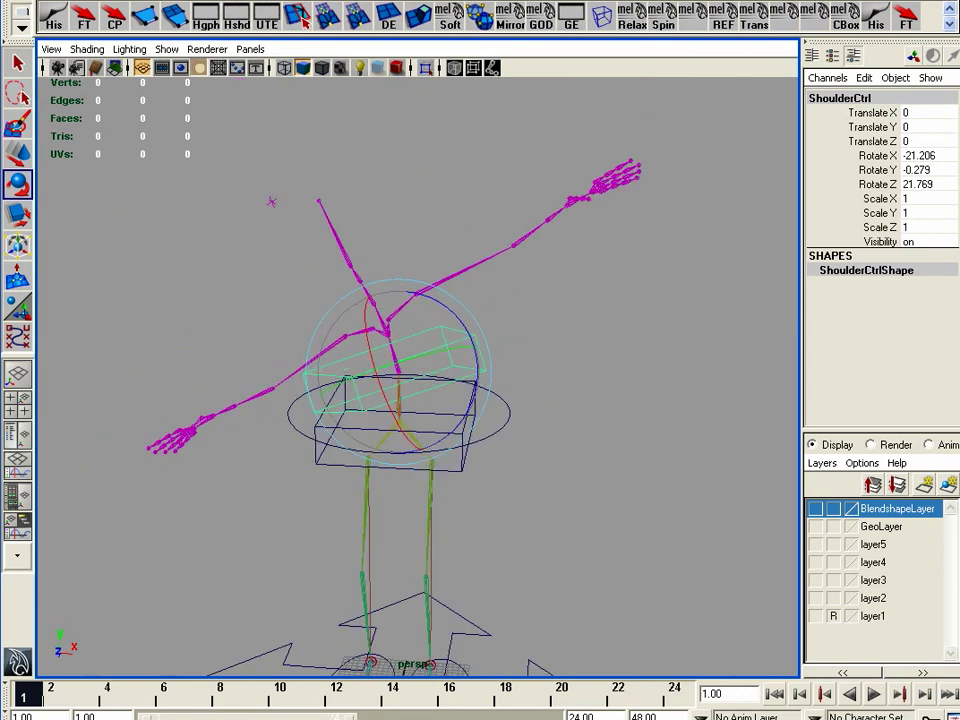